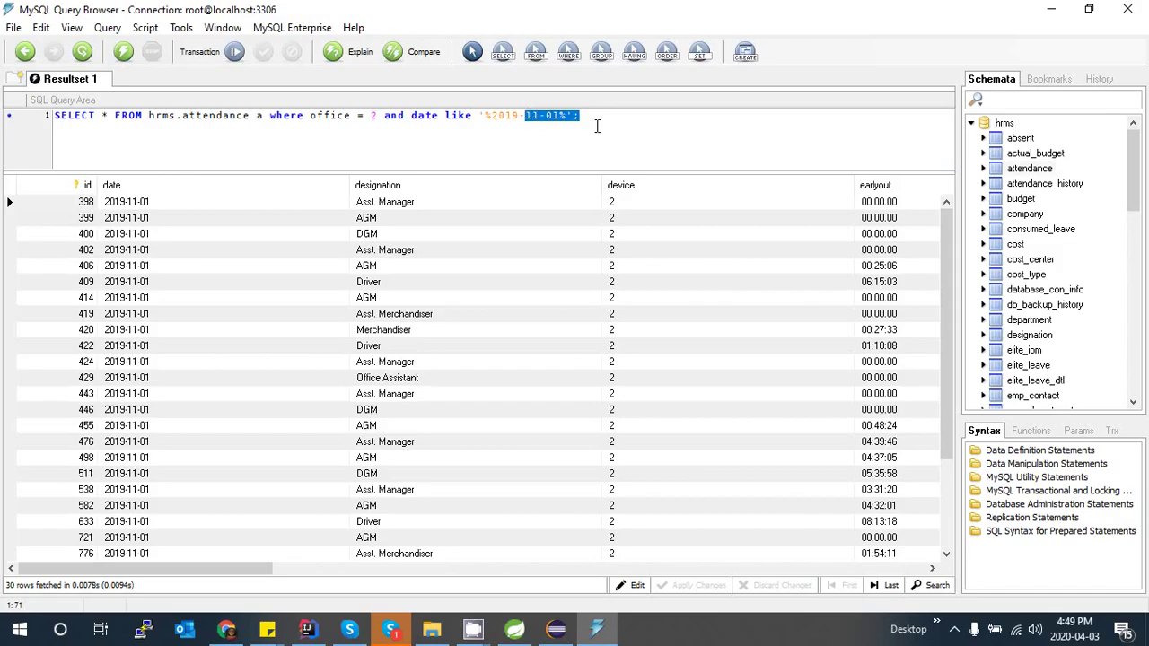
Copy the complete hrms.attendance query that filters on office = 2 and date like '%2019-11-01%'.
left_click_drag(492, 118, 553, 119)
left_click(608, 124)
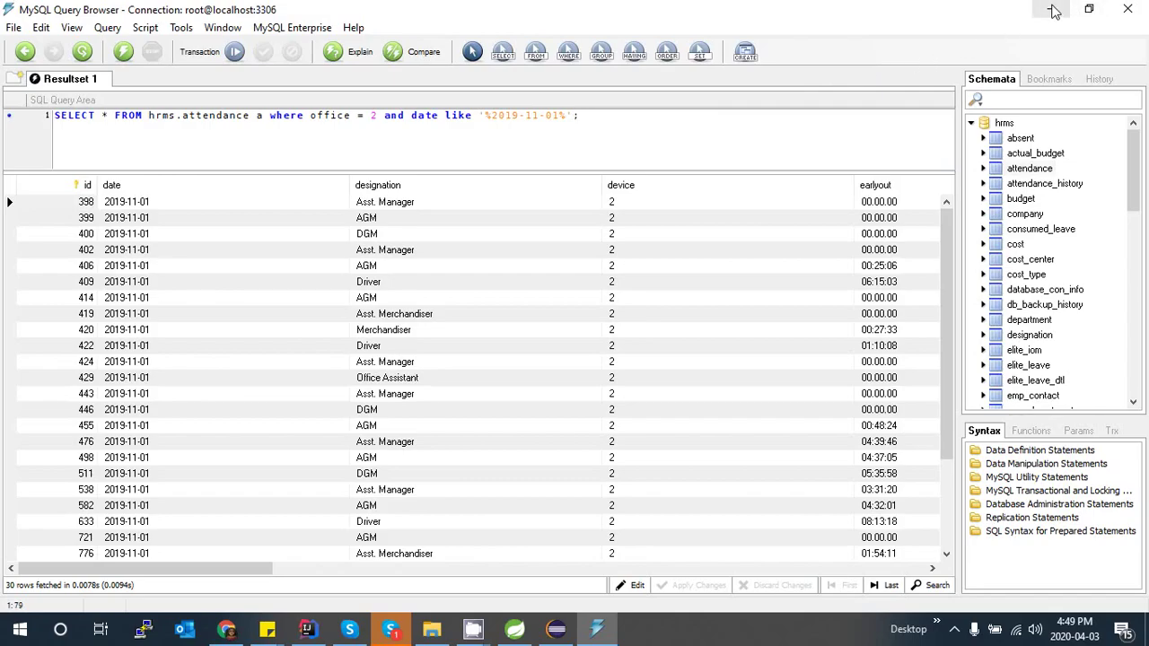
left_click_drag(643, 120, 2, 133)
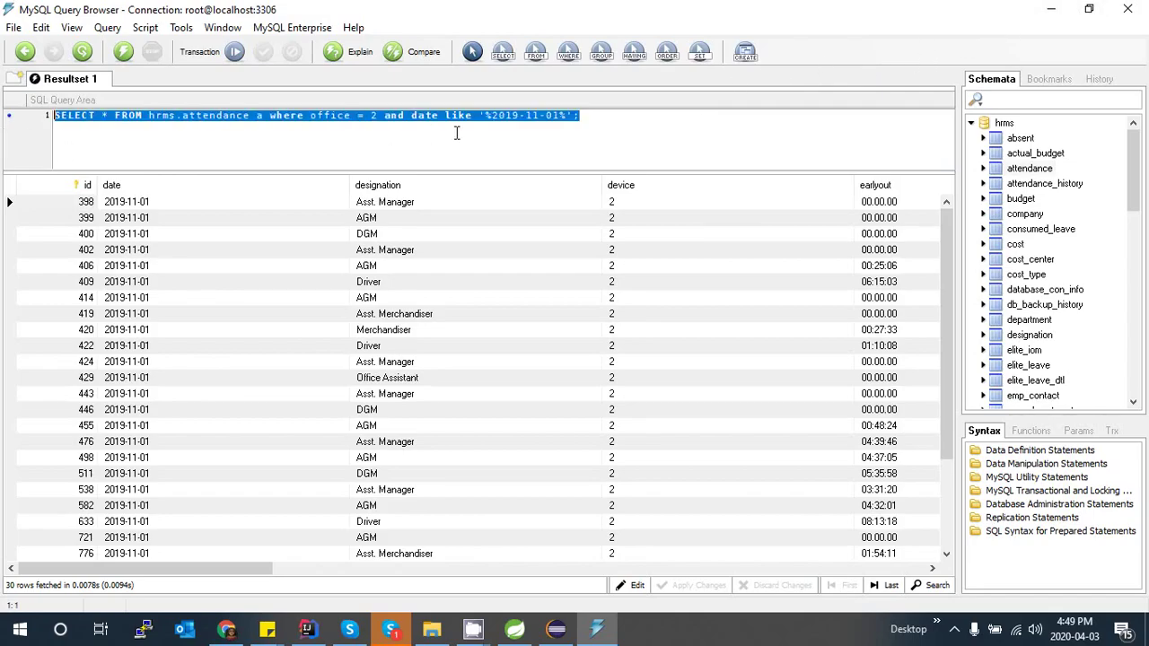
left_click(1051, 9)
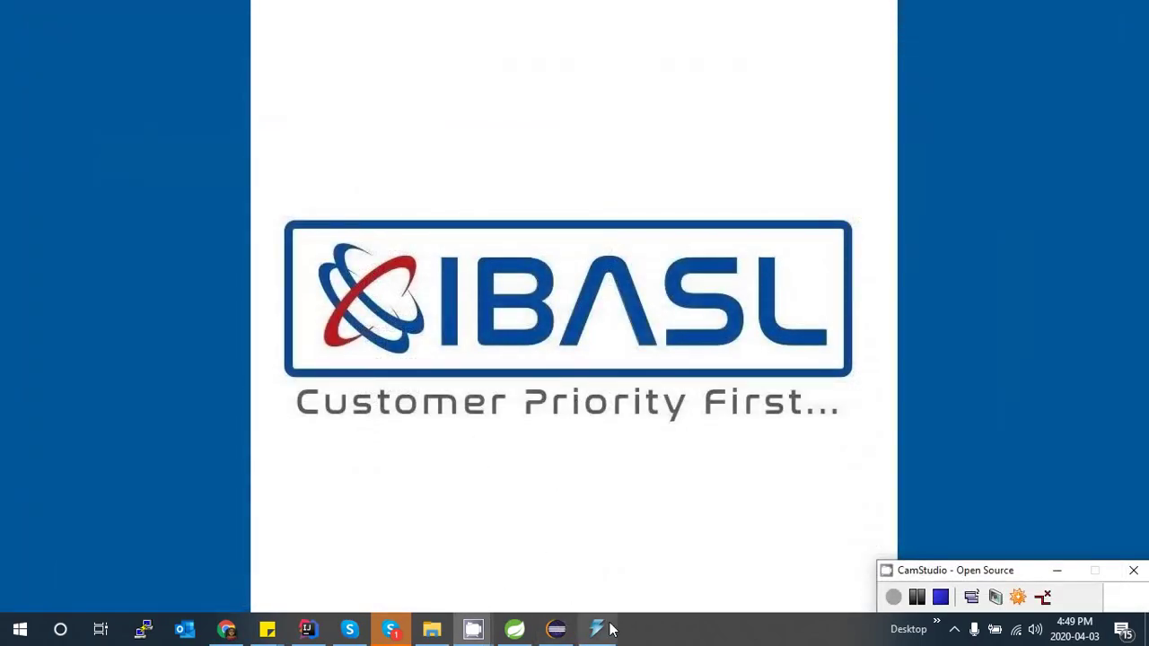
Switch to Eclipse and replace the Data Set's query text with the copied attendance query.
left_click(556, 629)
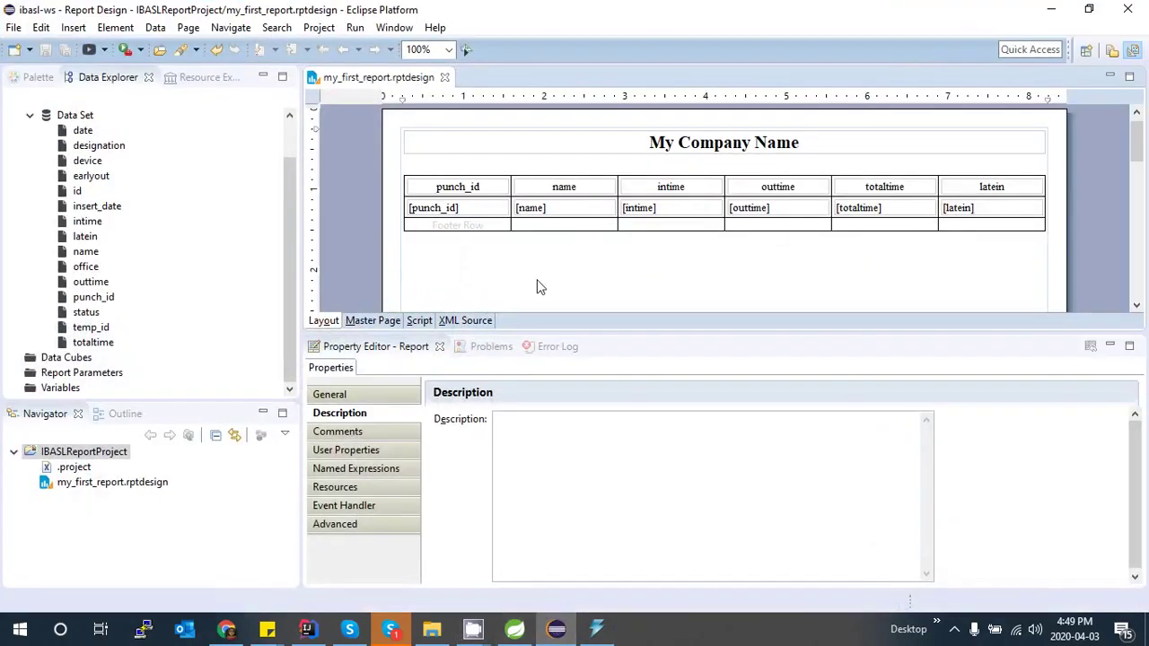
left_click(29, 114)
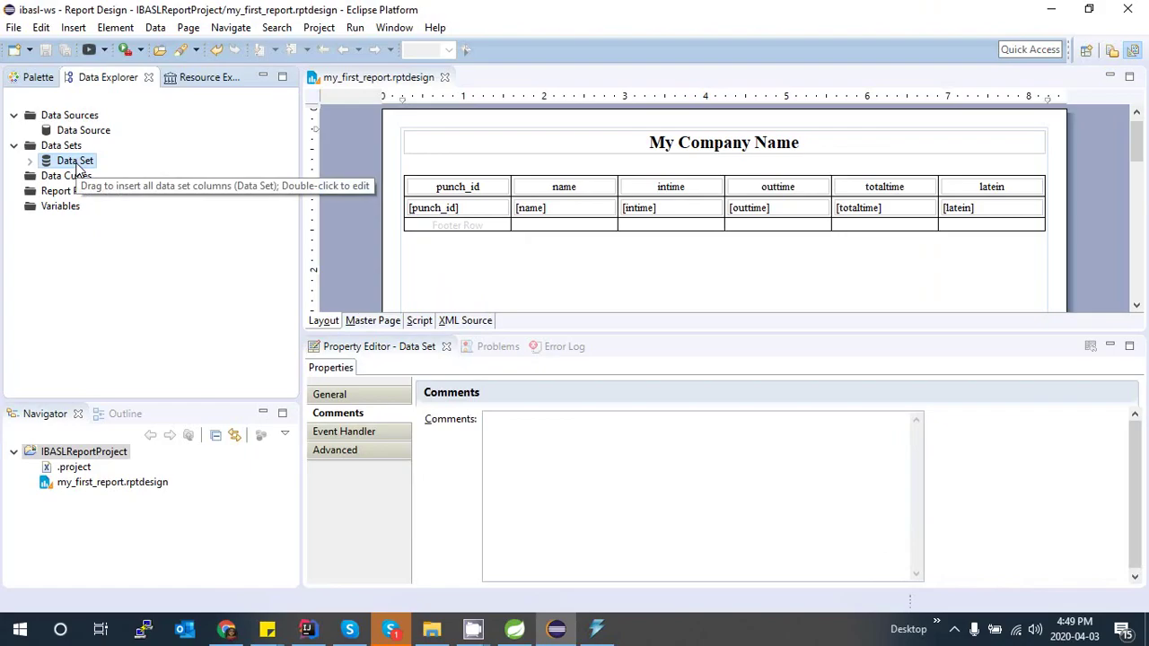
double_click(79, 162)
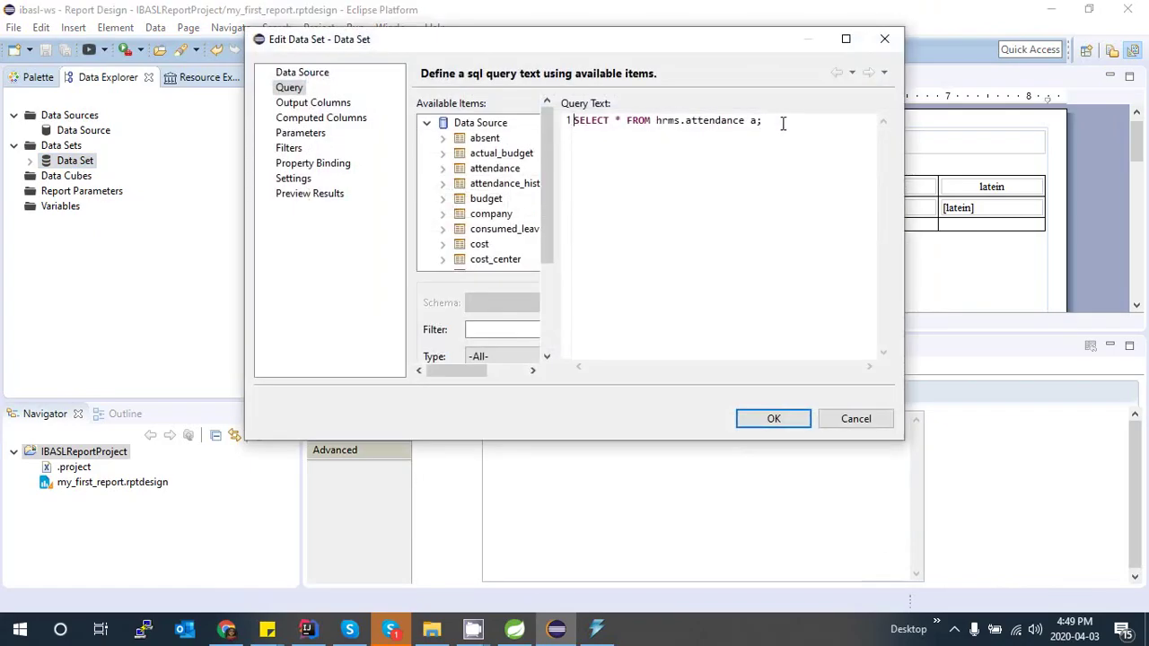
key("ctrl+a")
key("ctrl+v")
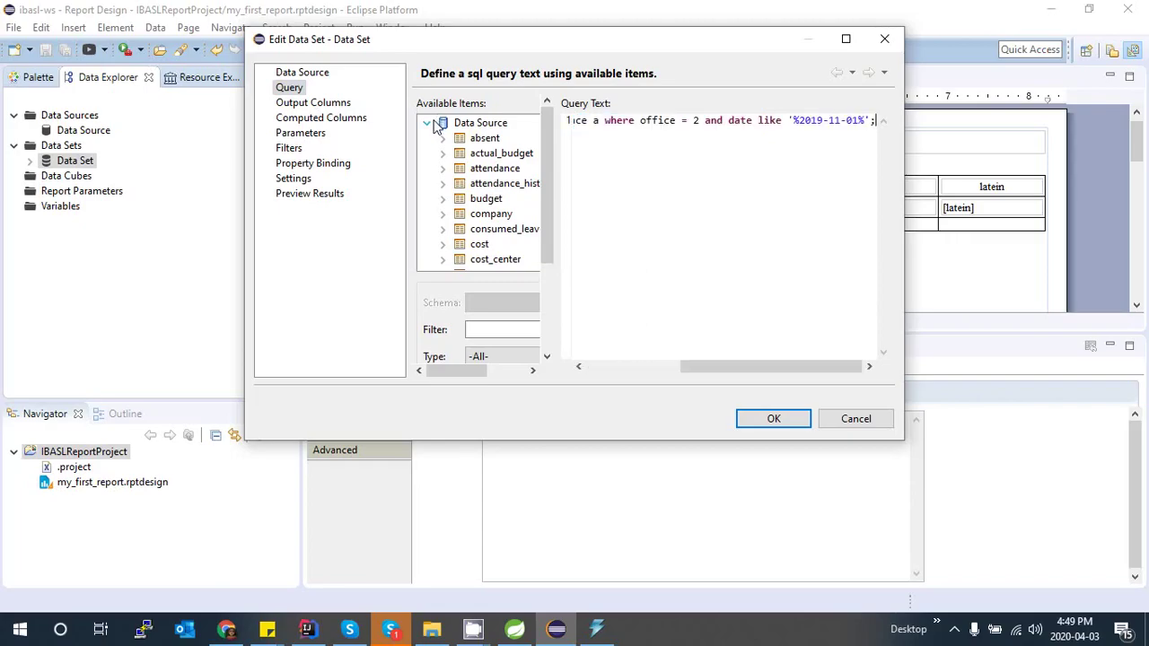
Split the query onto three lines, breaking before "where" and before "and date like".
left_click(605, 120)
key("Return")
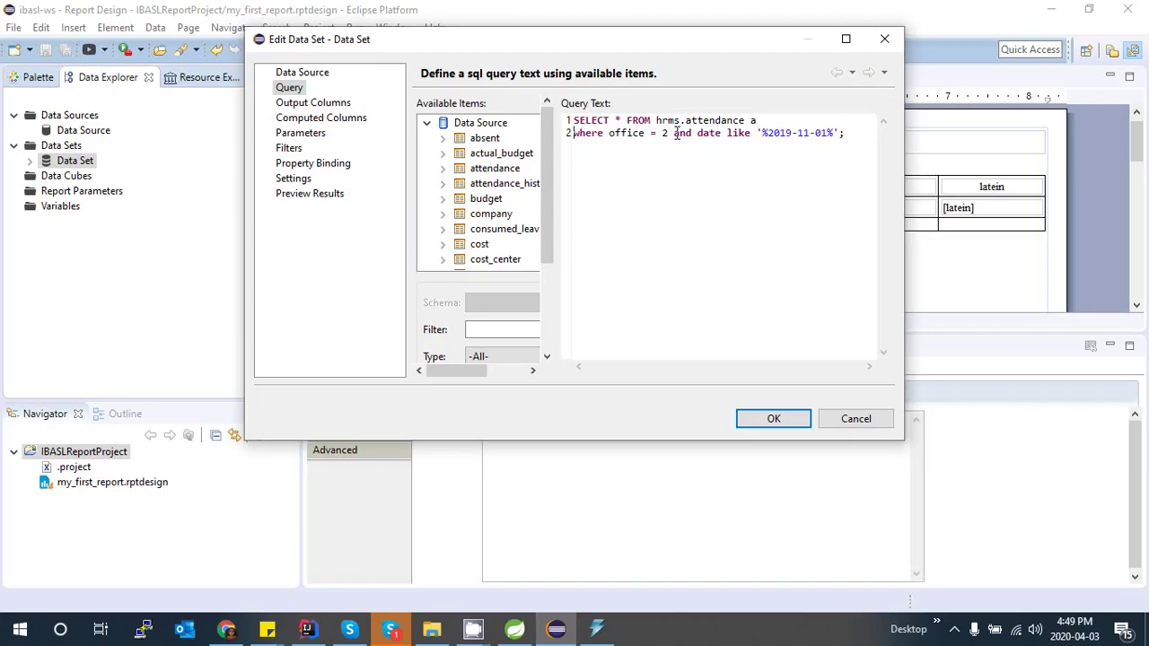
key("Return")
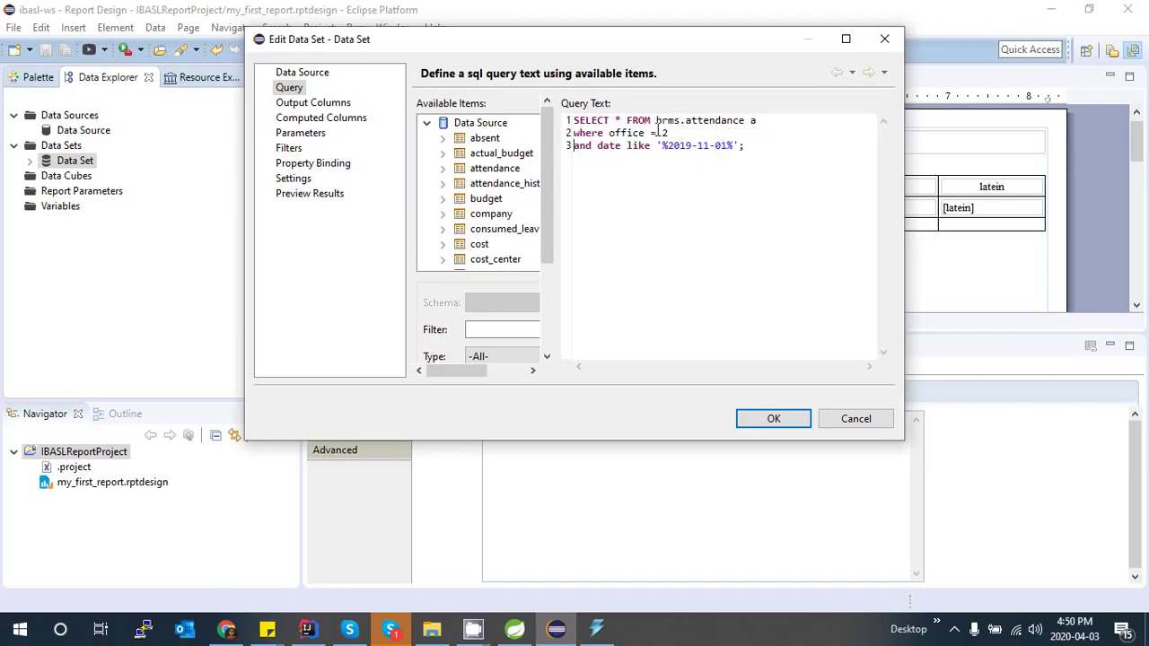
Replace the office value with ? and the date inside the like pattern with ?, then save the data set, leaving the parameter value empty.
double_click(665, 132)
type("?")
left_click_drag(666, 146, 728, 153)
type("?")
left_click(772, 419)
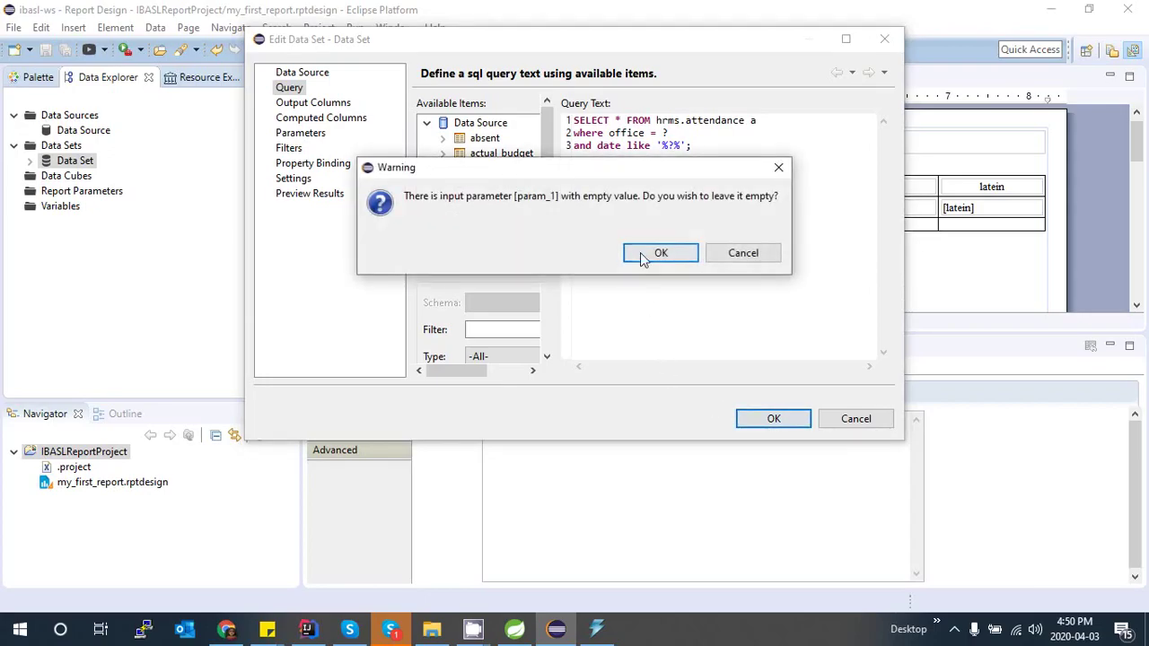
left_click(655, 253)
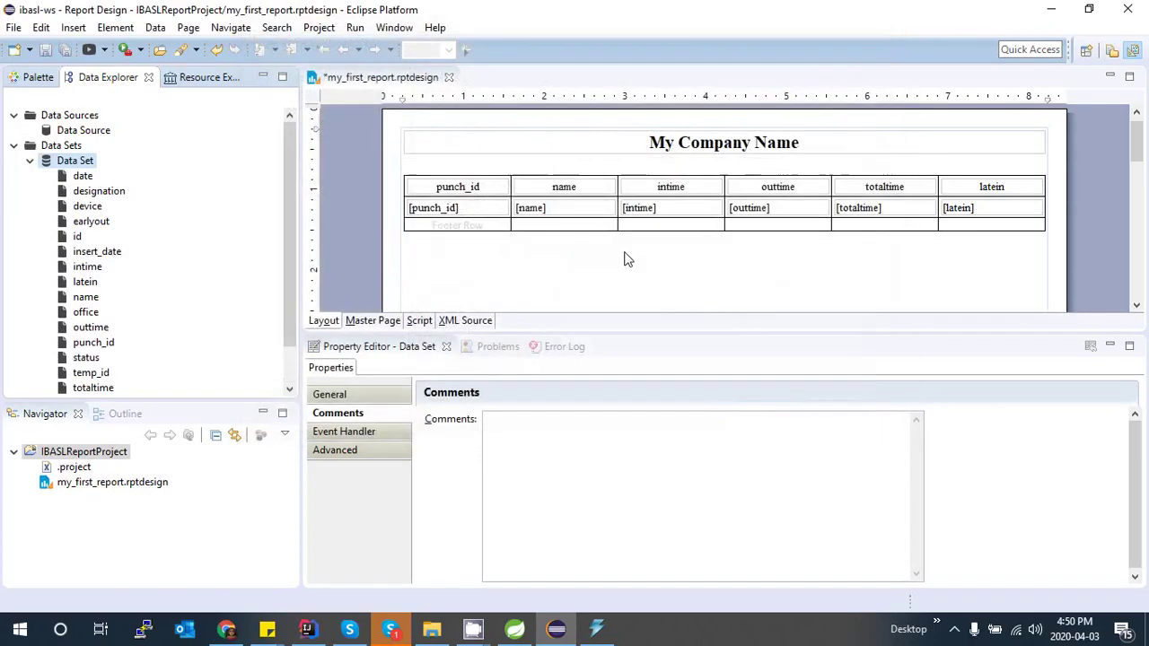
Reopen the Data Set query, replace the quoted pattern '%?%' with a plain ?, and save it with the parameter value left empty.
double_click(65, 162)
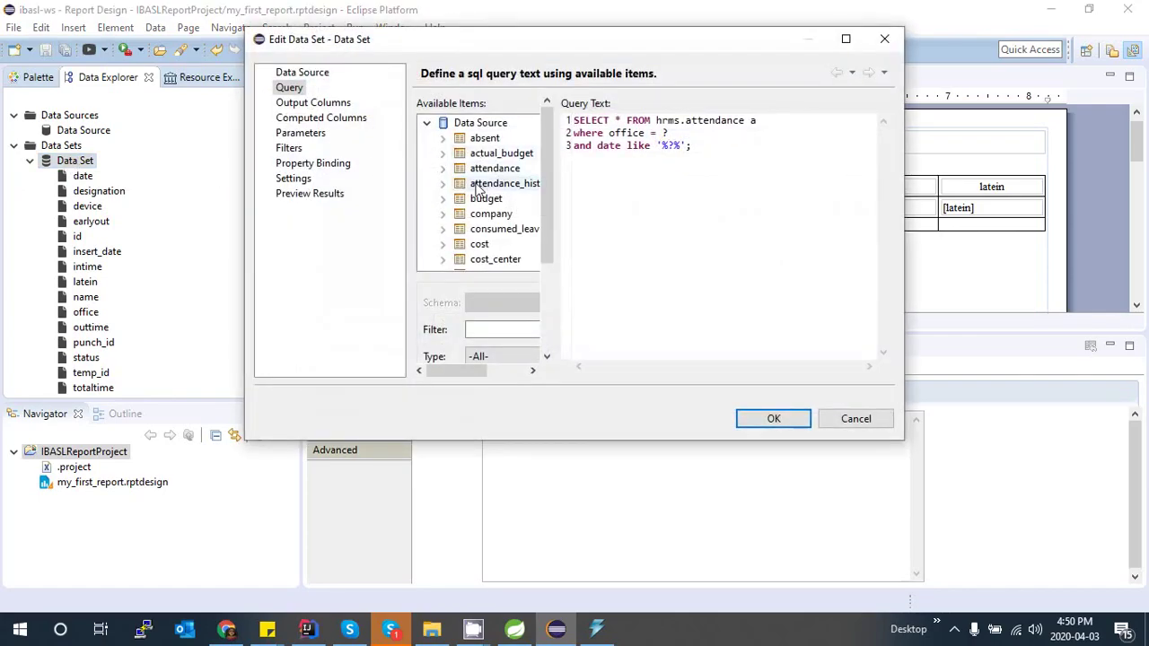
left_click(301, 133)
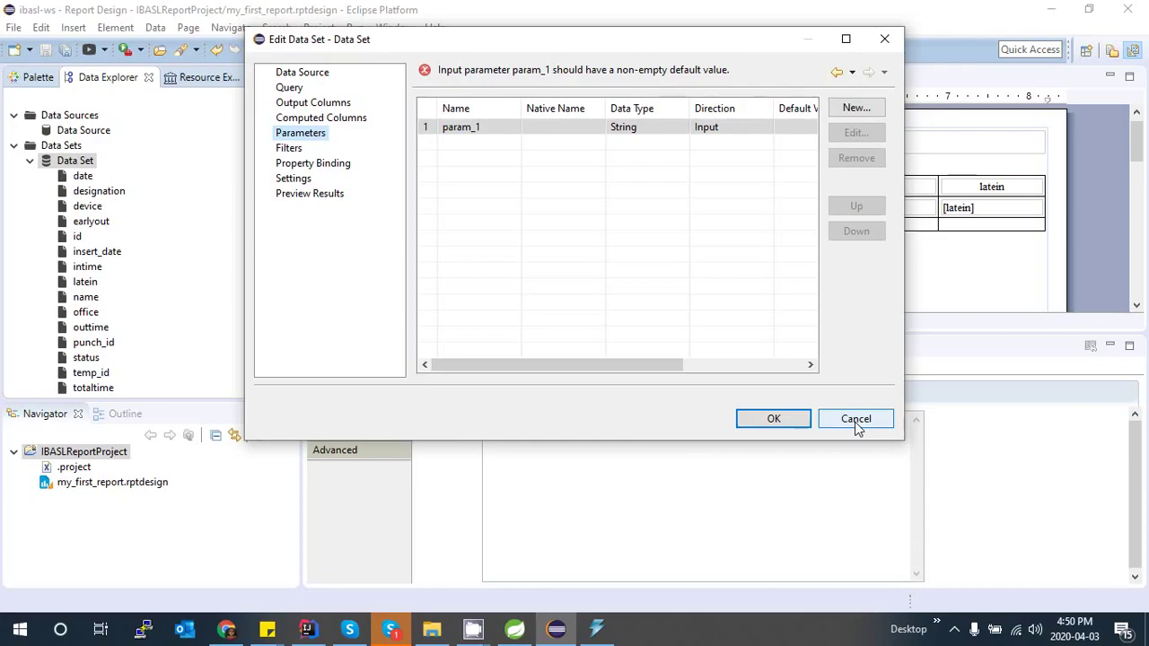
left_click(289, 88)
left_click_drag(658, 145, 686, 146)
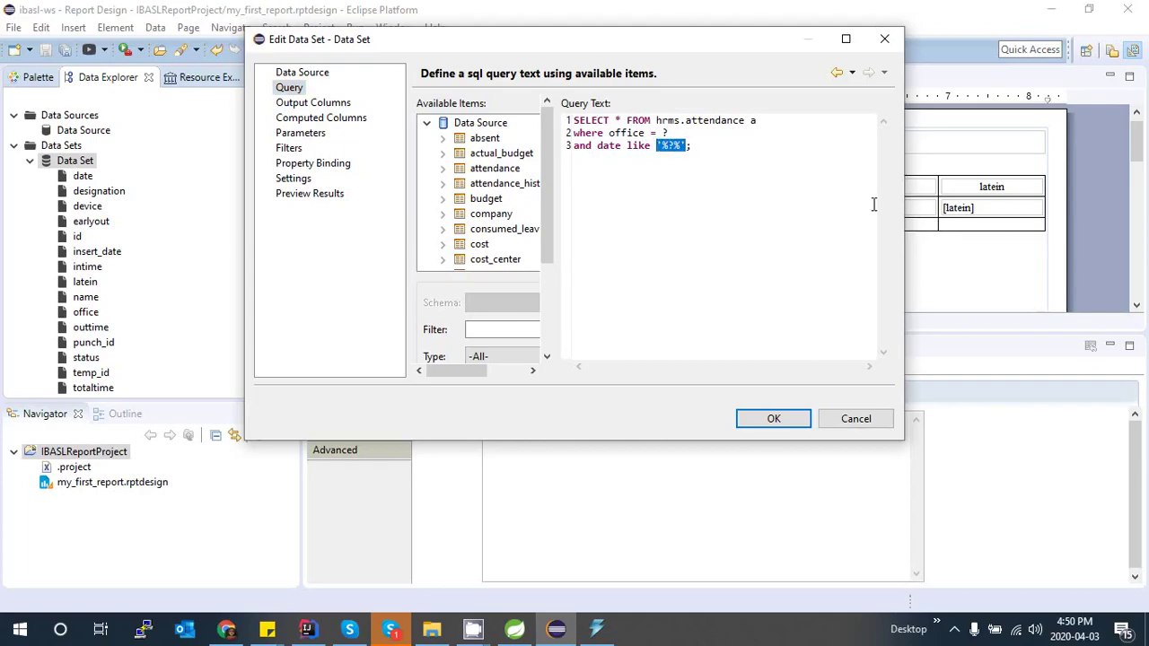
type("?")
left_click(773, 420)
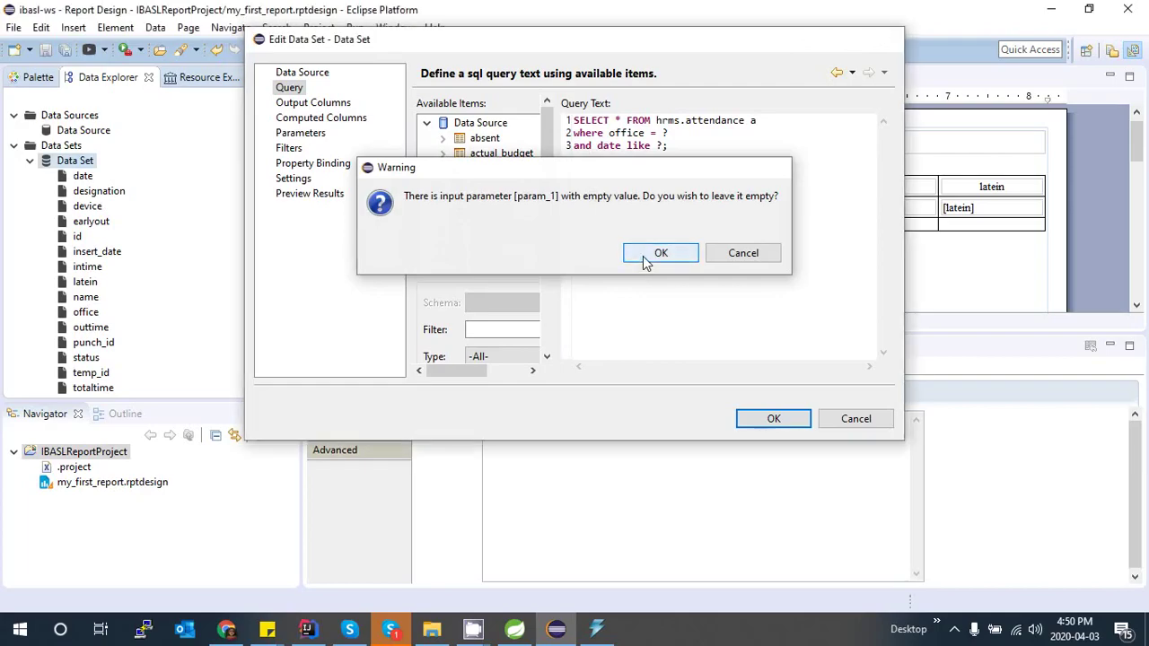
left_click(648, 257)
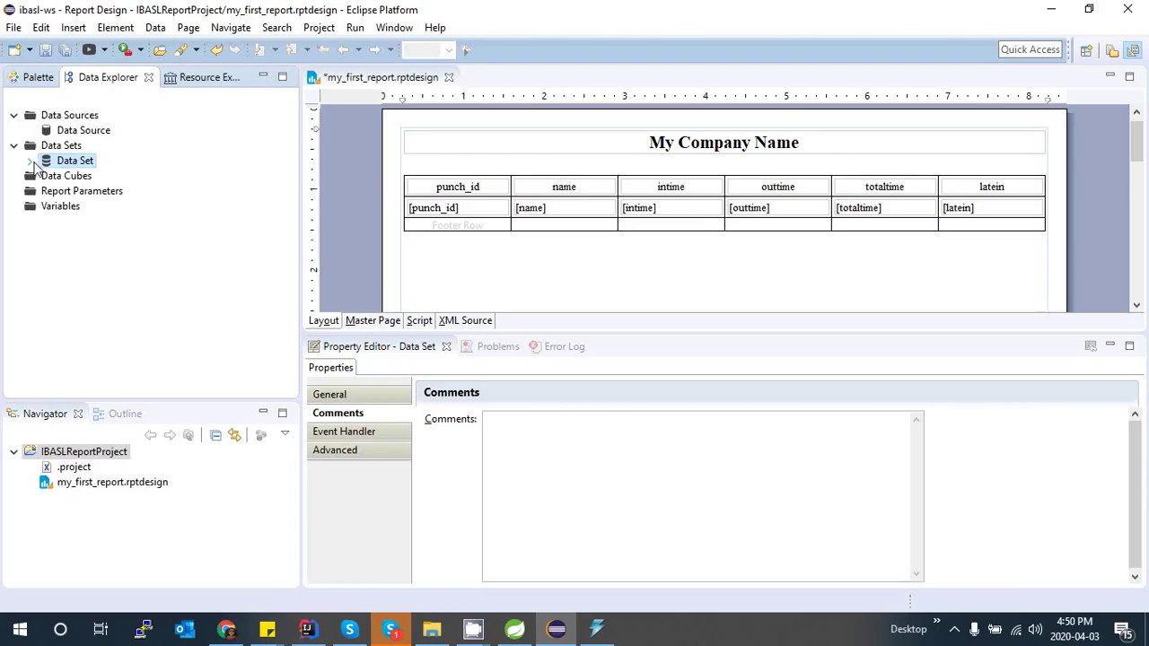
Inspect the input parameters listed for the Data Set, then close its editor without changes.
left_click(27, 208)
left_click(65, 162)
double_click(66, 161)
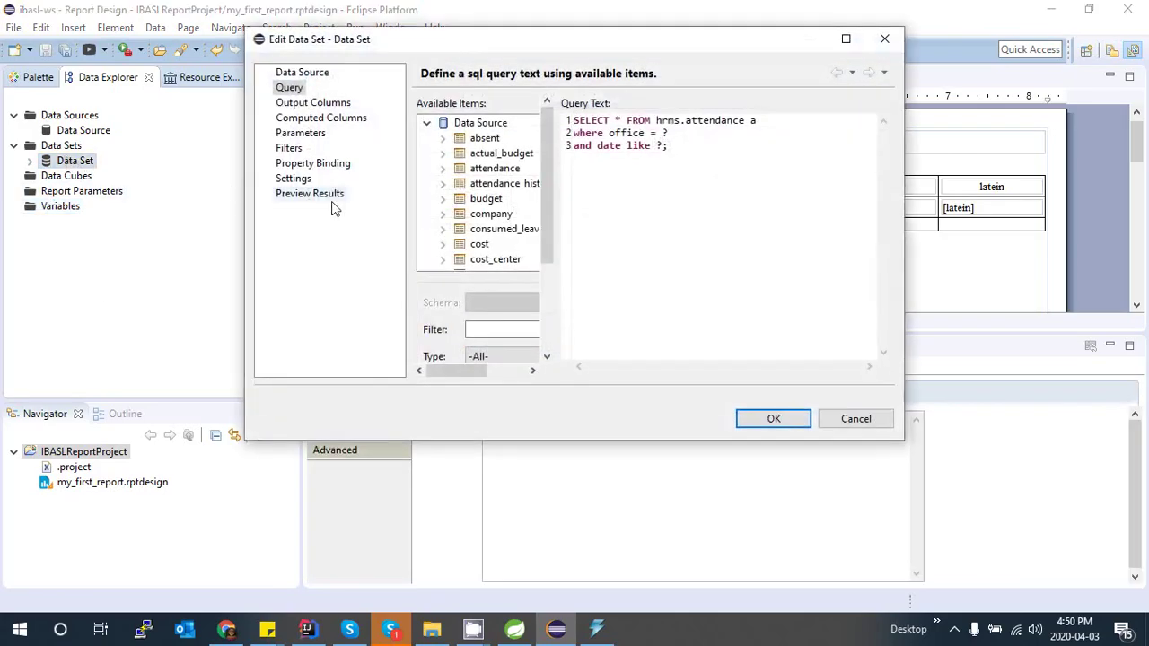
left_click(302, 135)
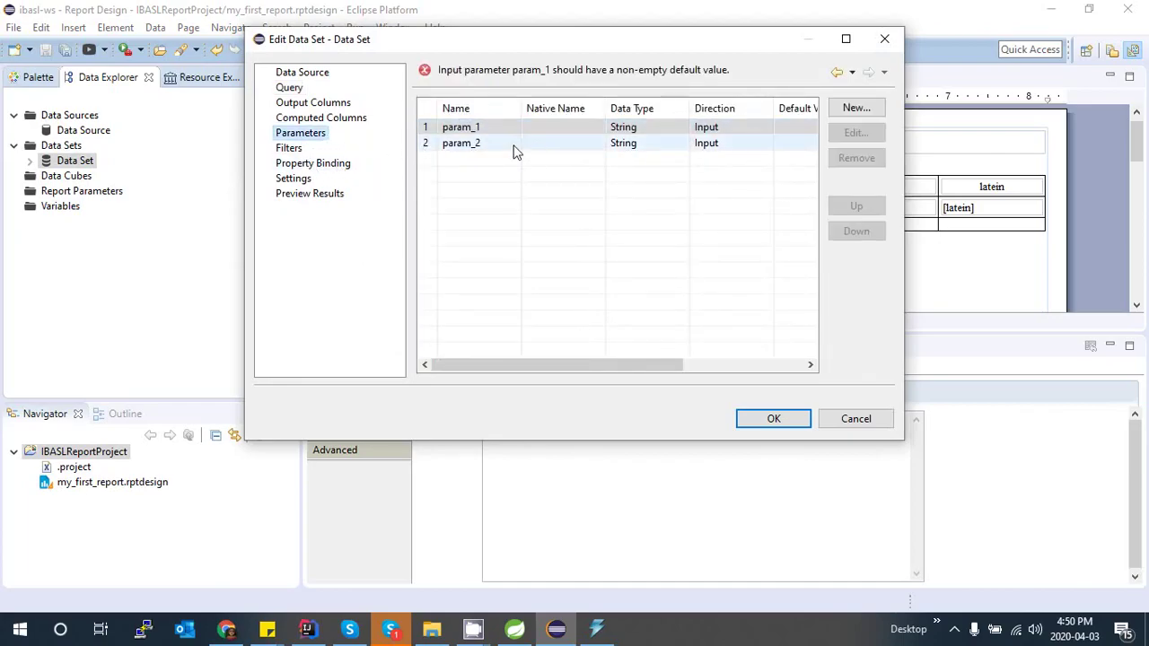
left_click(462, 131)
left_click(461, 126)
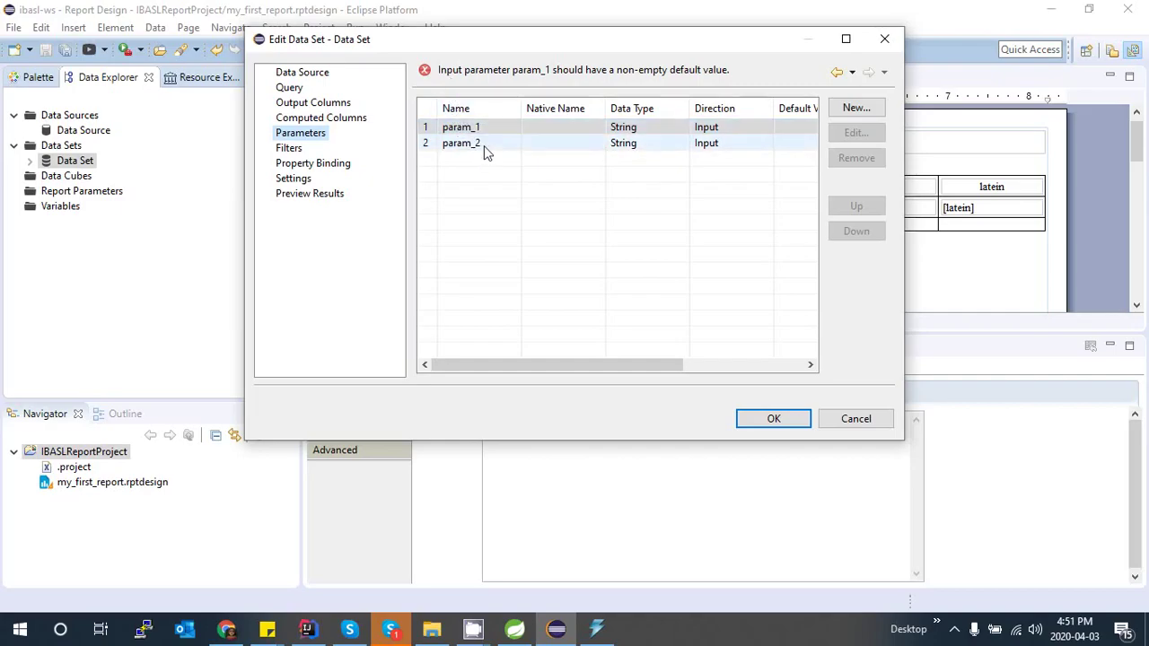
left_click(830, 418)
left_click(29, 160)
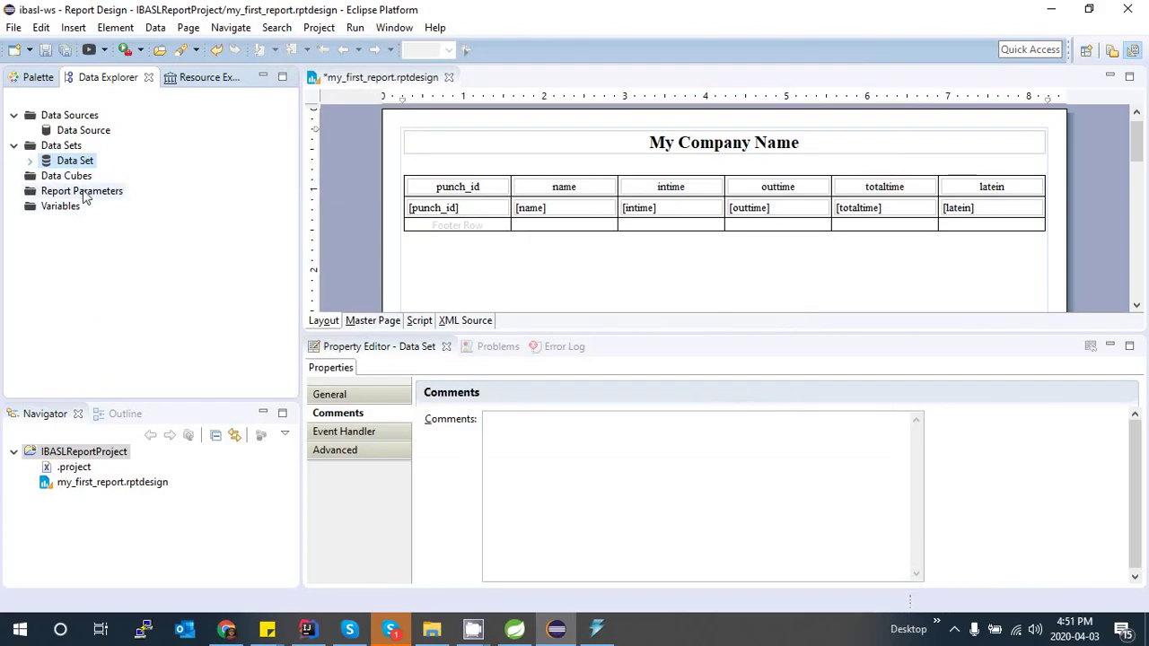
Create a report parameter named P_OFFICE_ID with the Integer data type.
right_click(85, 197)
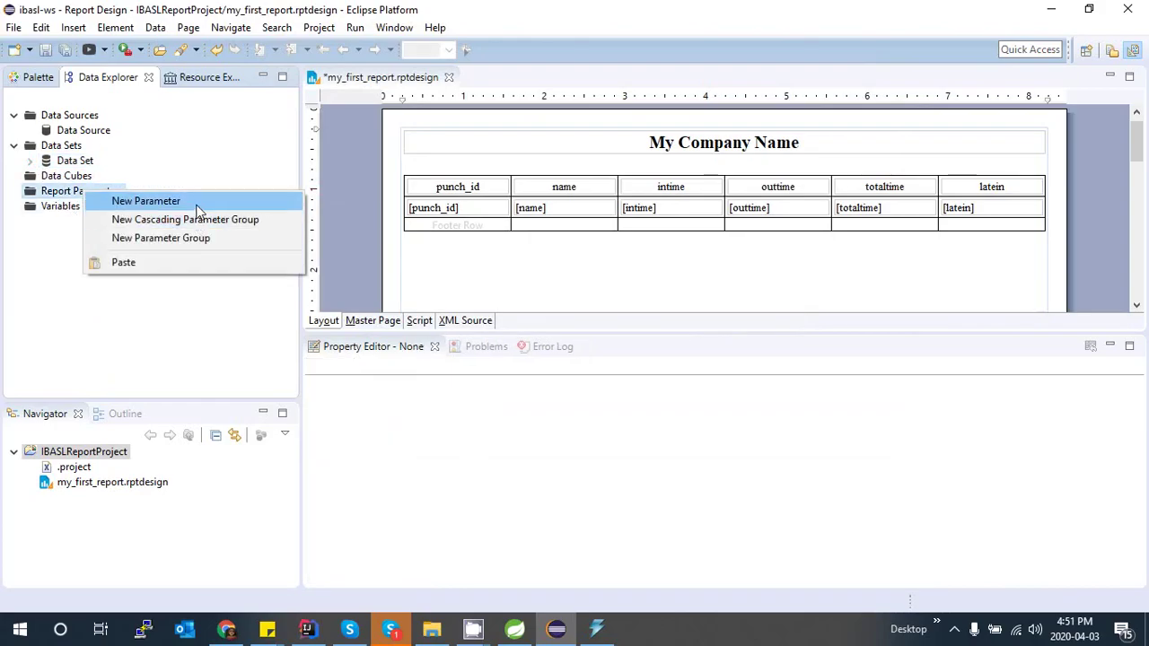
left_click(196, 207)
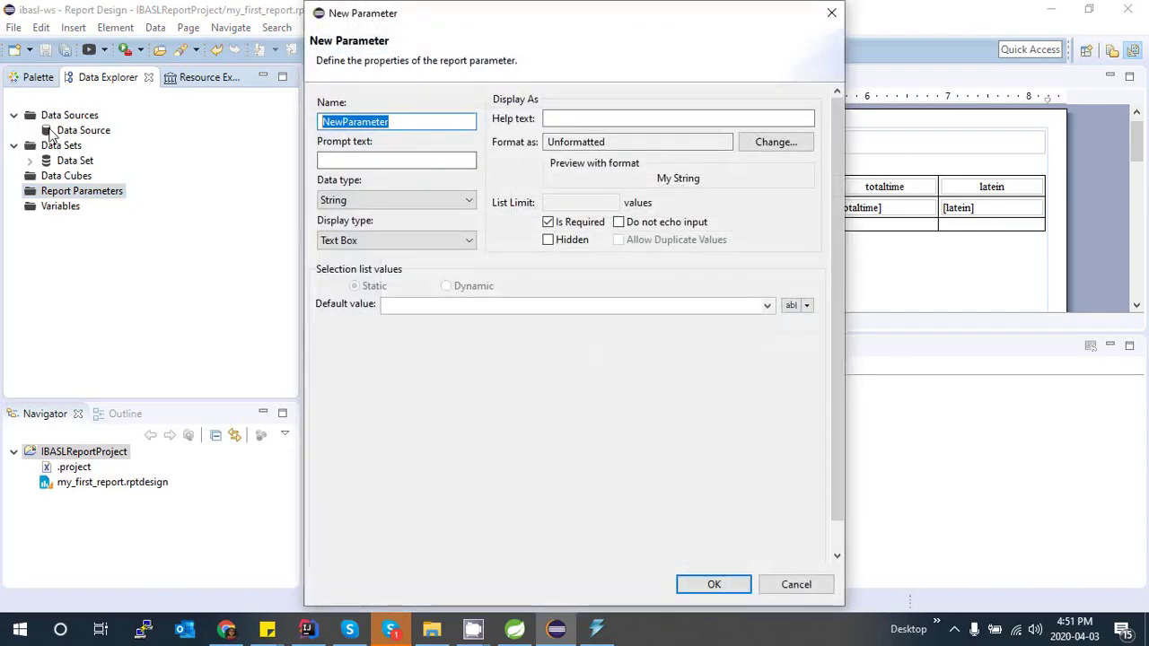
type("P_OFFICE_ID")
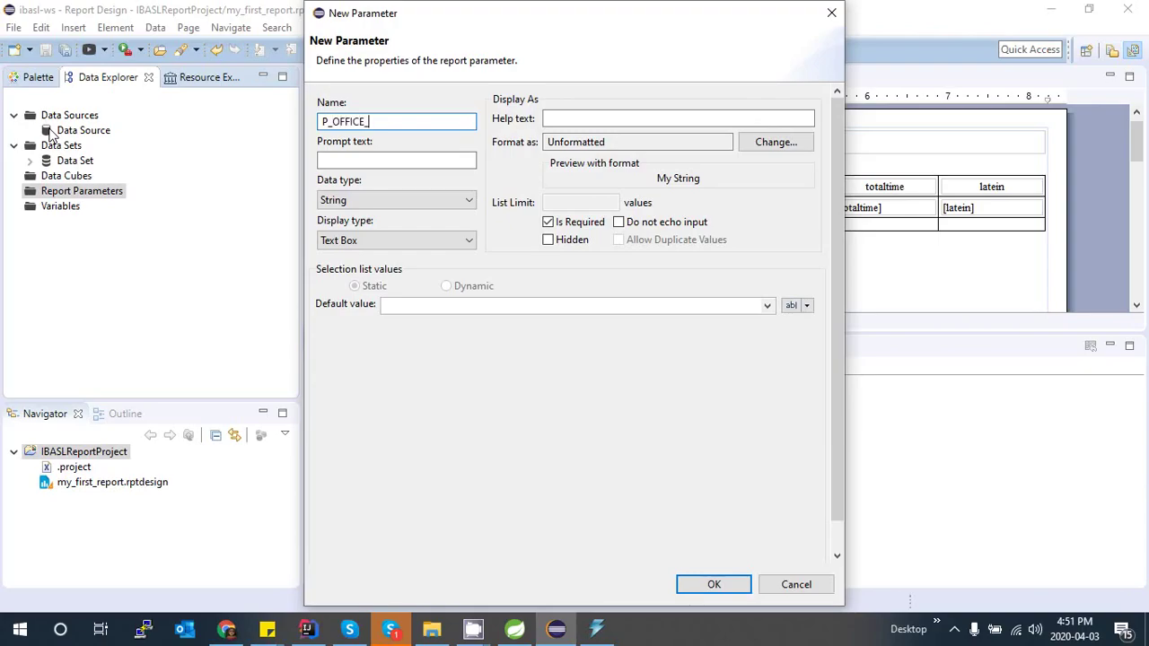
left_click(395, 203)
left_click(368, 280)
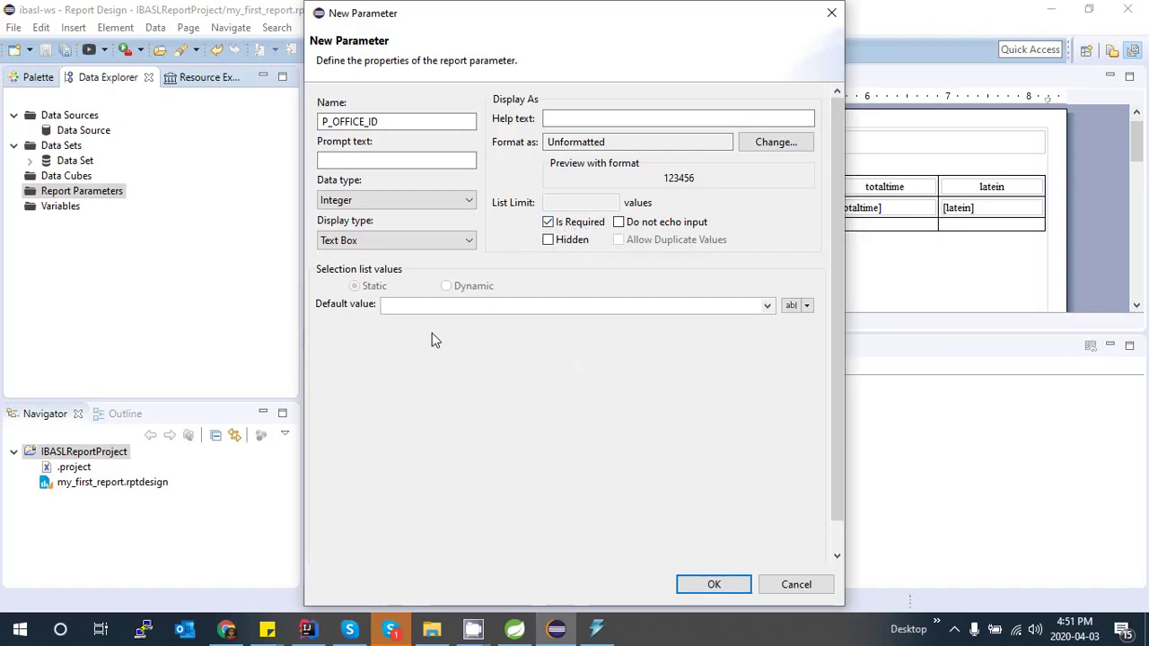
left_click(404, 309)
left_click(713, 585)
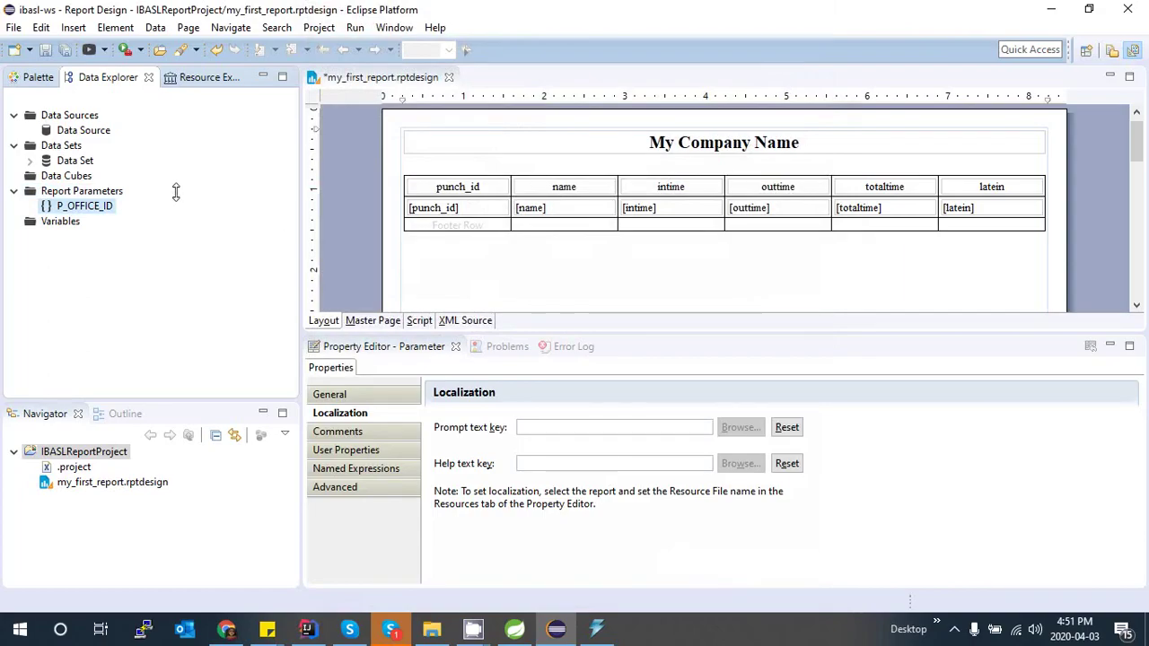
Create a String report parameter named P_DATE with the default value 2019-12-01.
right_click(90, 189)
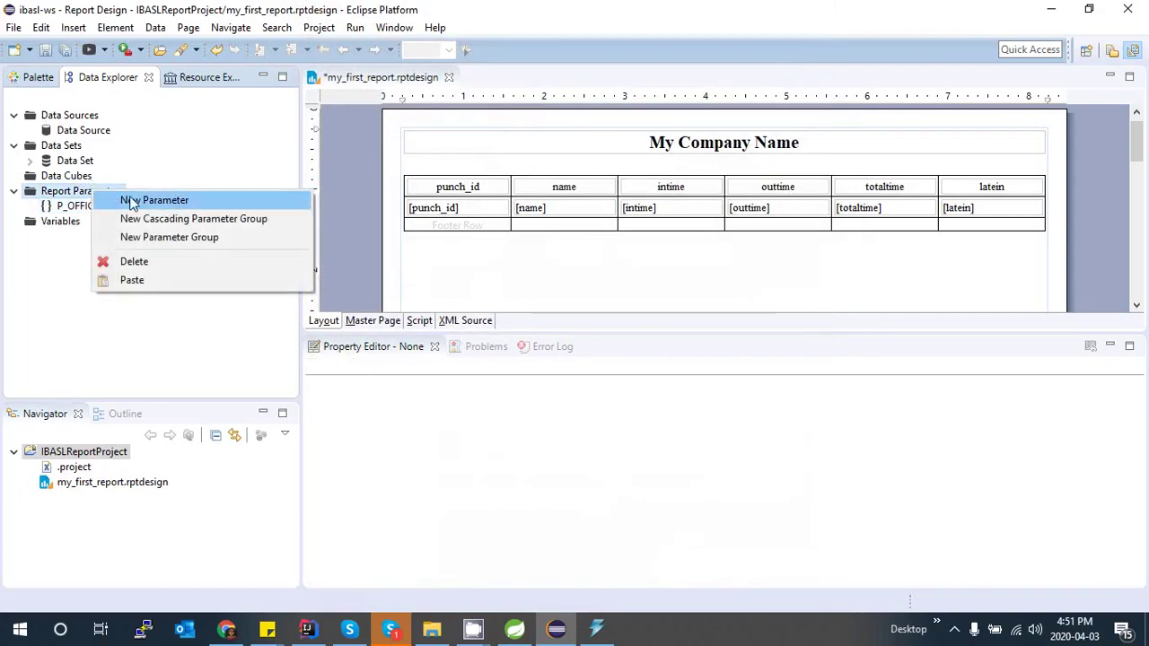
left_click(180, 204)
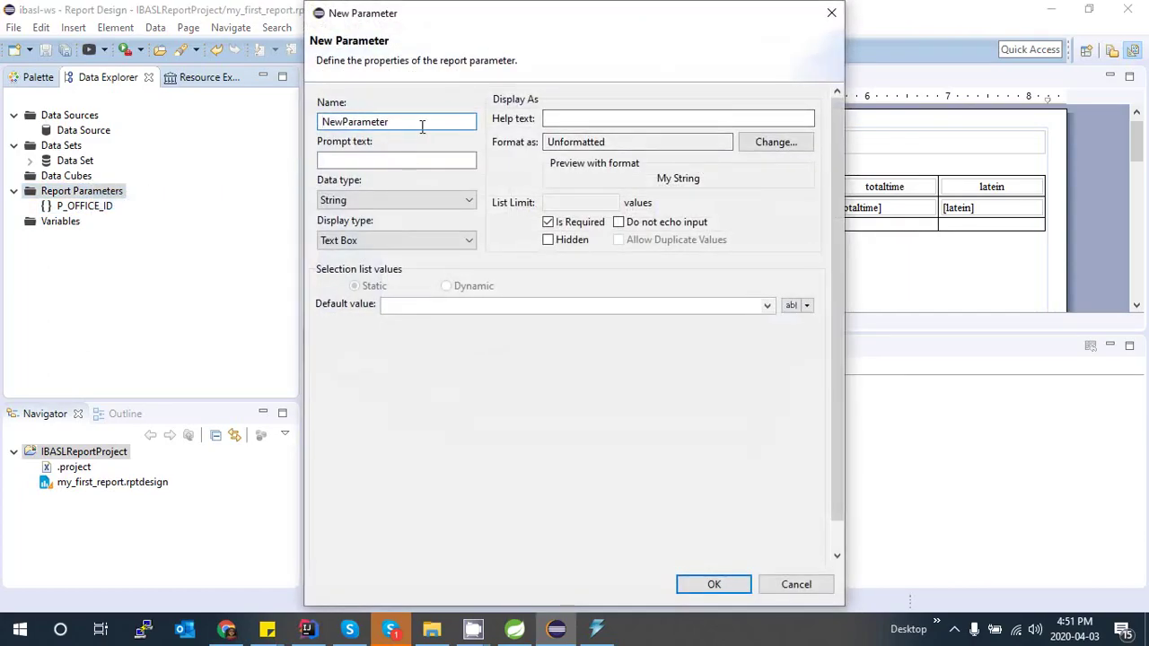
type("P_DATE")
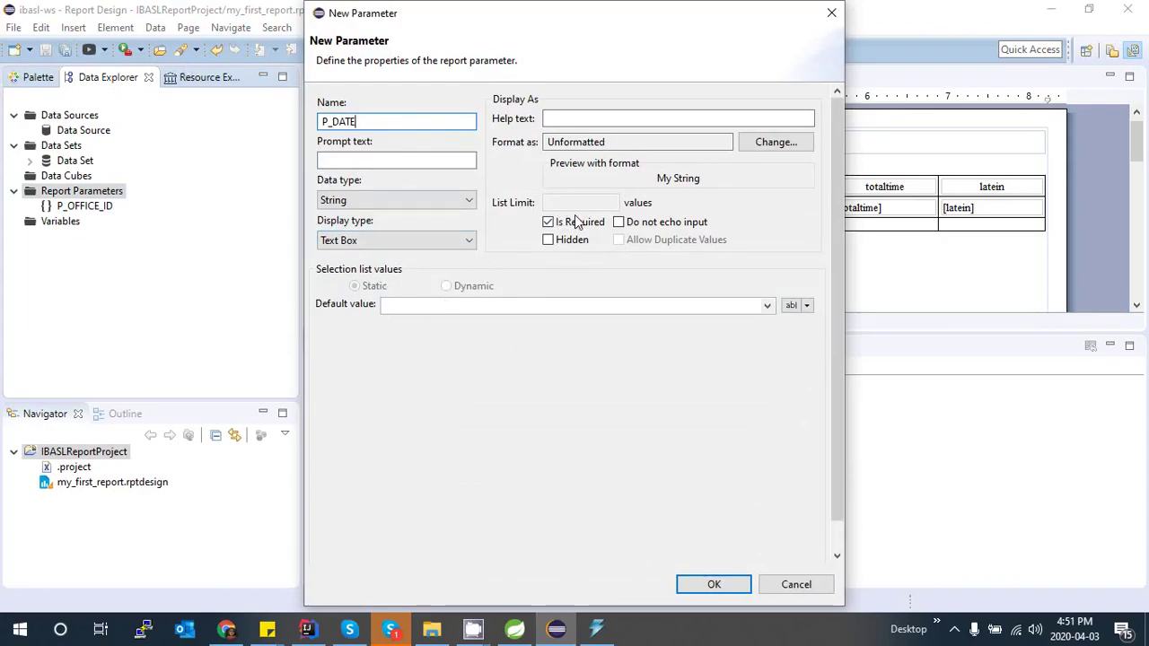
left_click(434, 306)
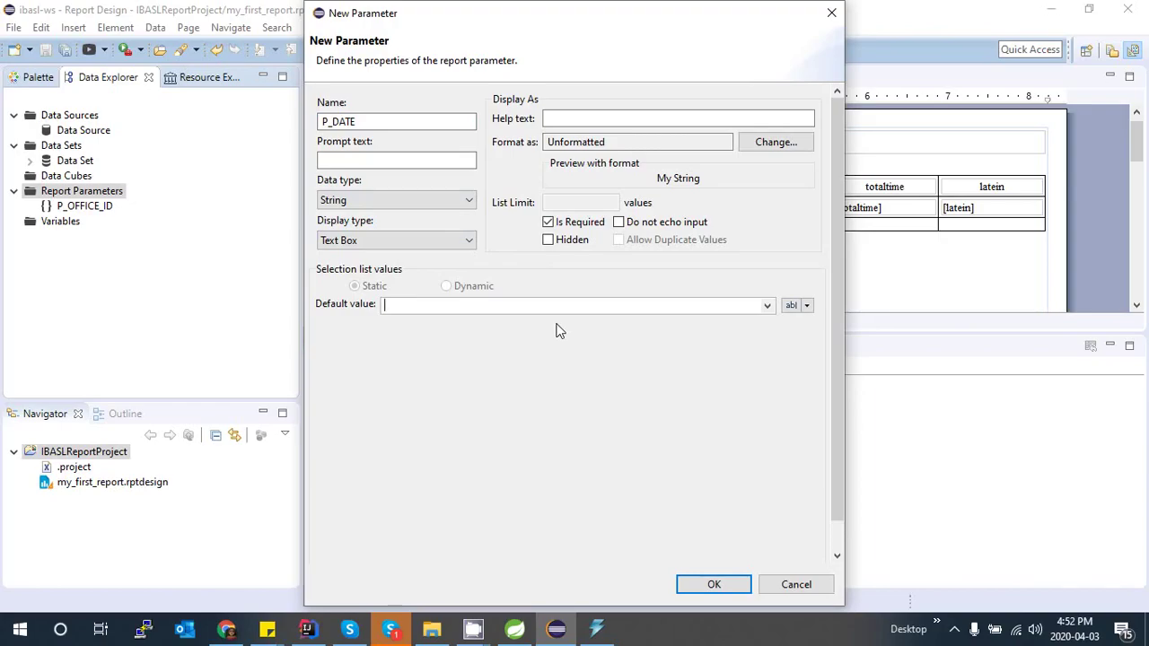
type("2019-01")
key("BackSpace")
key("BackSpace")
type("12-01")
left_click(713, 584)
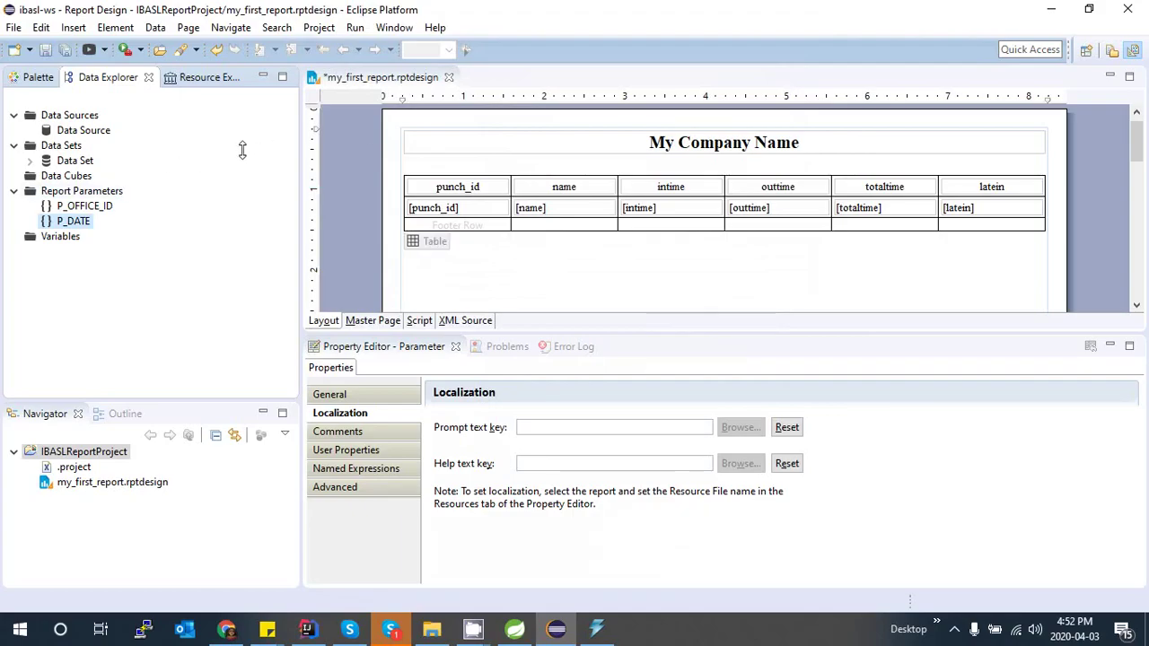
Open the Data Set for editing and compare the placeholders in its query with its listed input parameters.
left_click(86, 206, "ctrl")
left_click(55, 205, "ctrl")
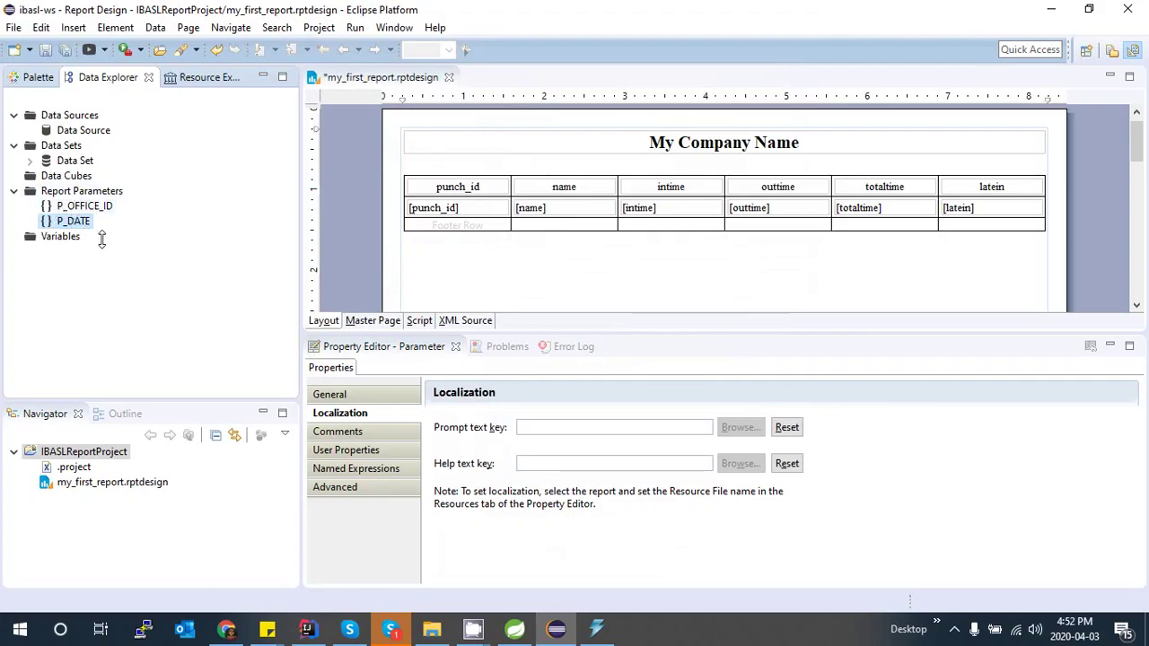
double_click(72, 161)
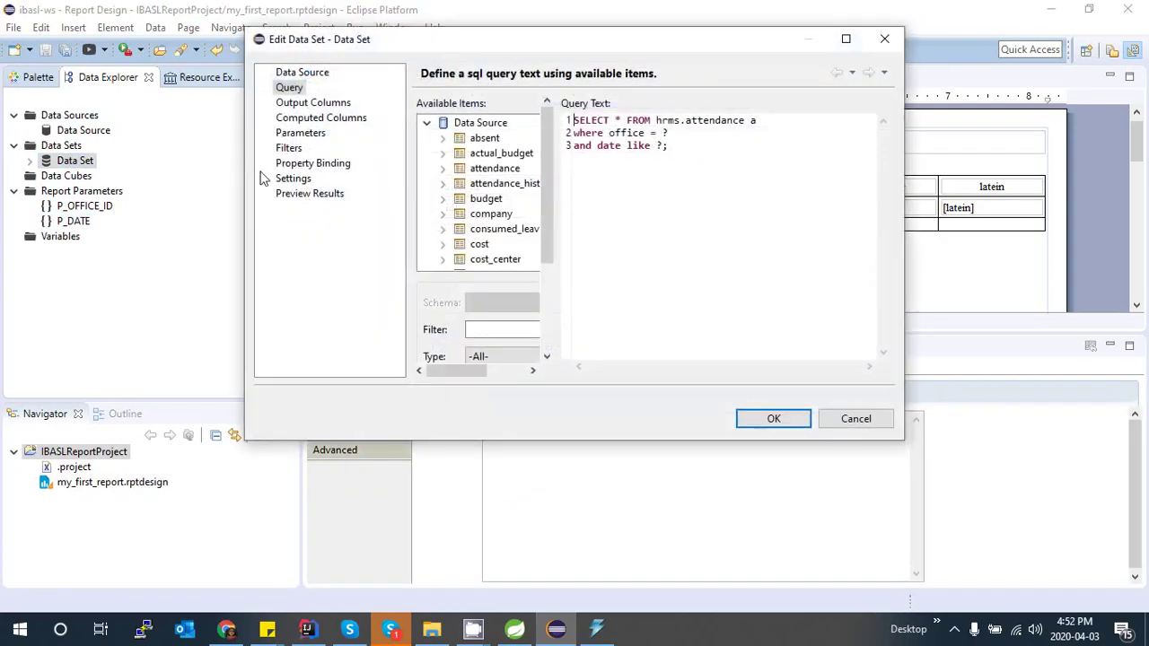
left_click(294, 133)
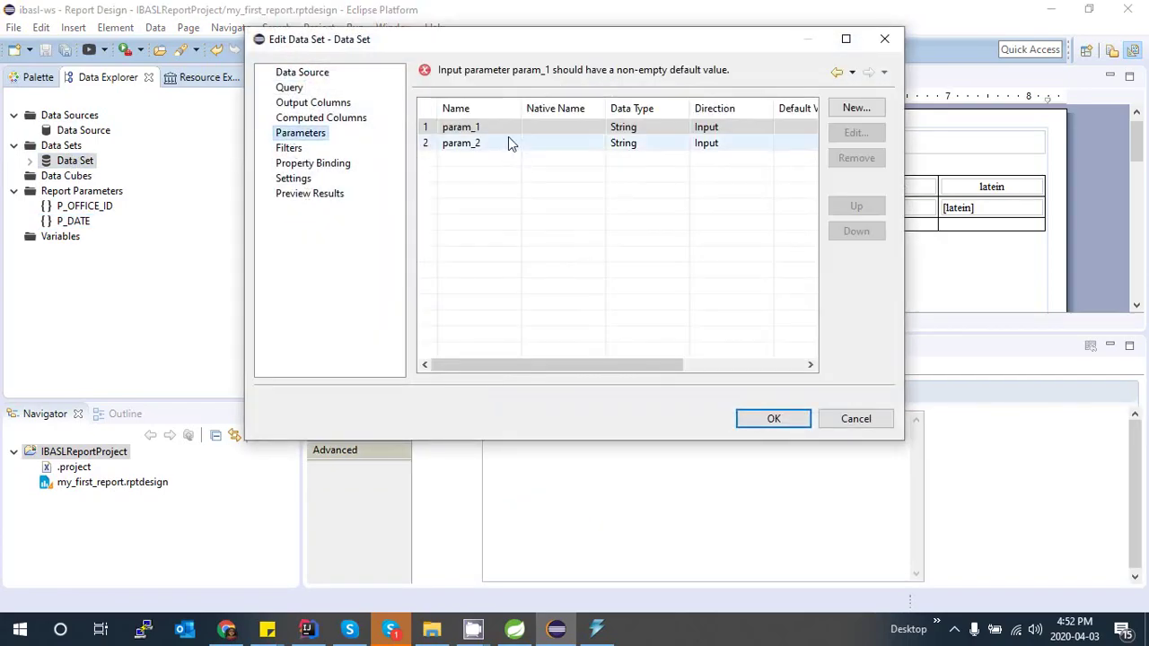
left_click_drag(607, 43, 609, 246)
left_click(289, 280)
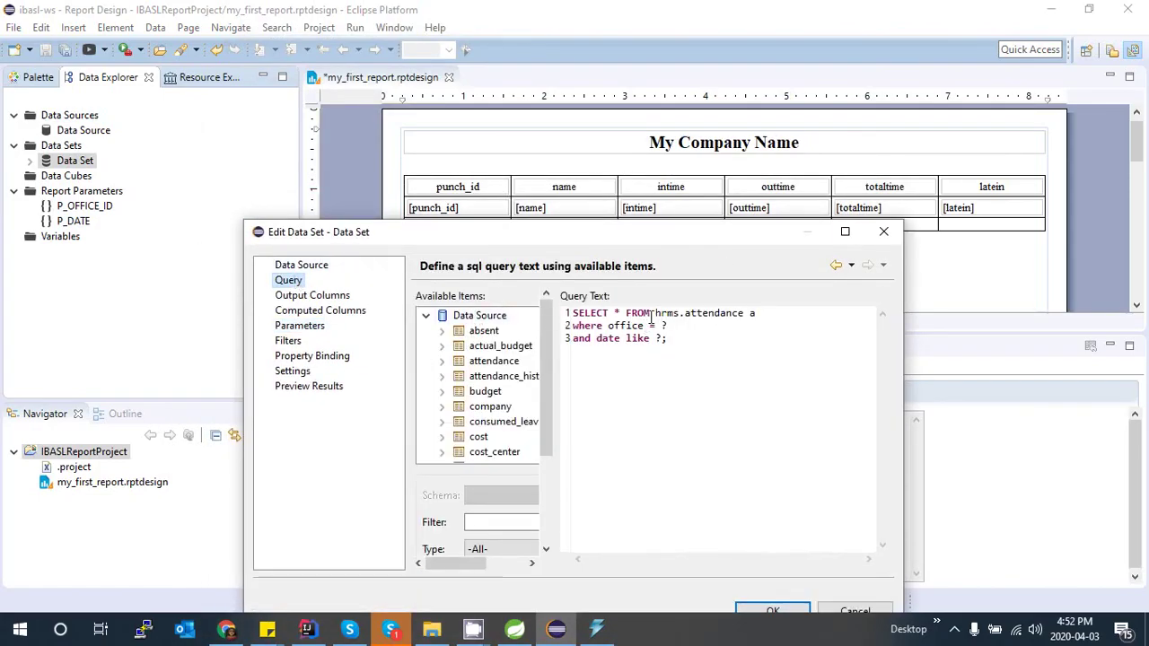
left_click(300, 325)
left_click_drag(498, 241, 491, 131)
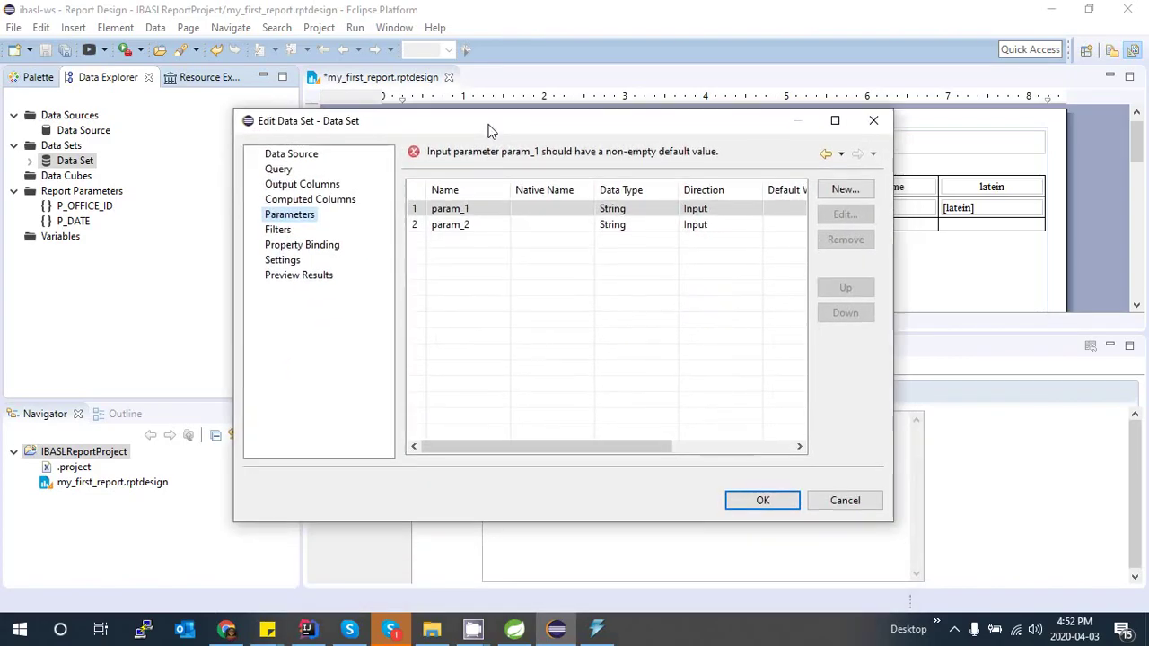
Set param_1 to the Integer data type and link it to P_OFFICE_ID, updating the report parameter with its settings.
double_click(453, 208)
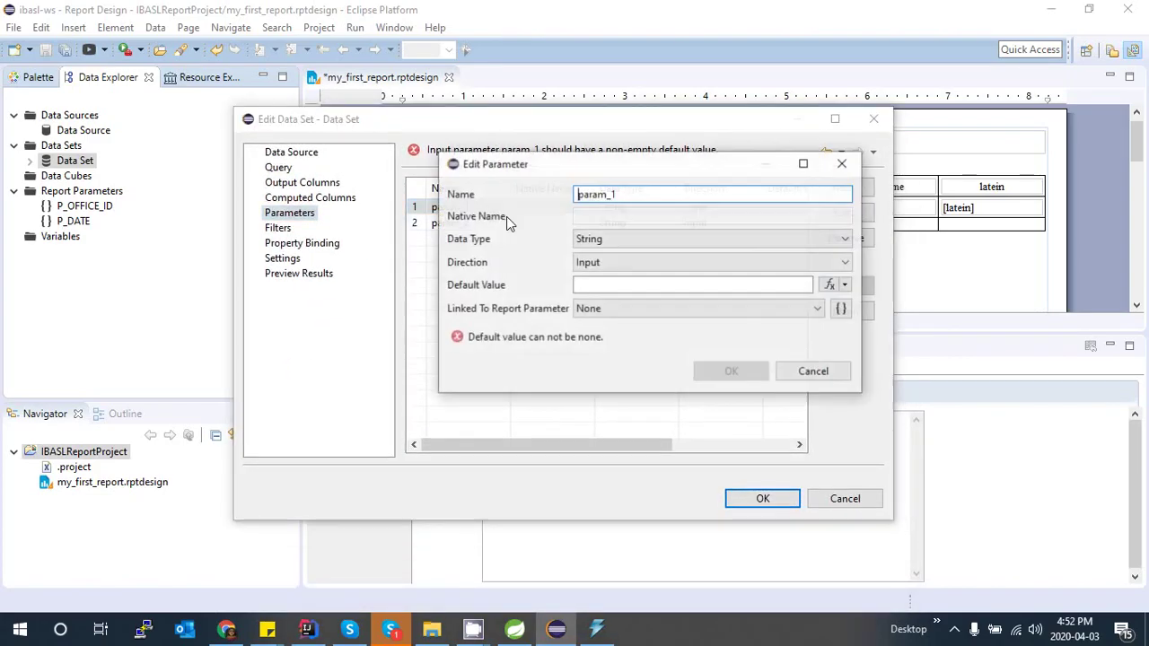
left_click(597, 242)
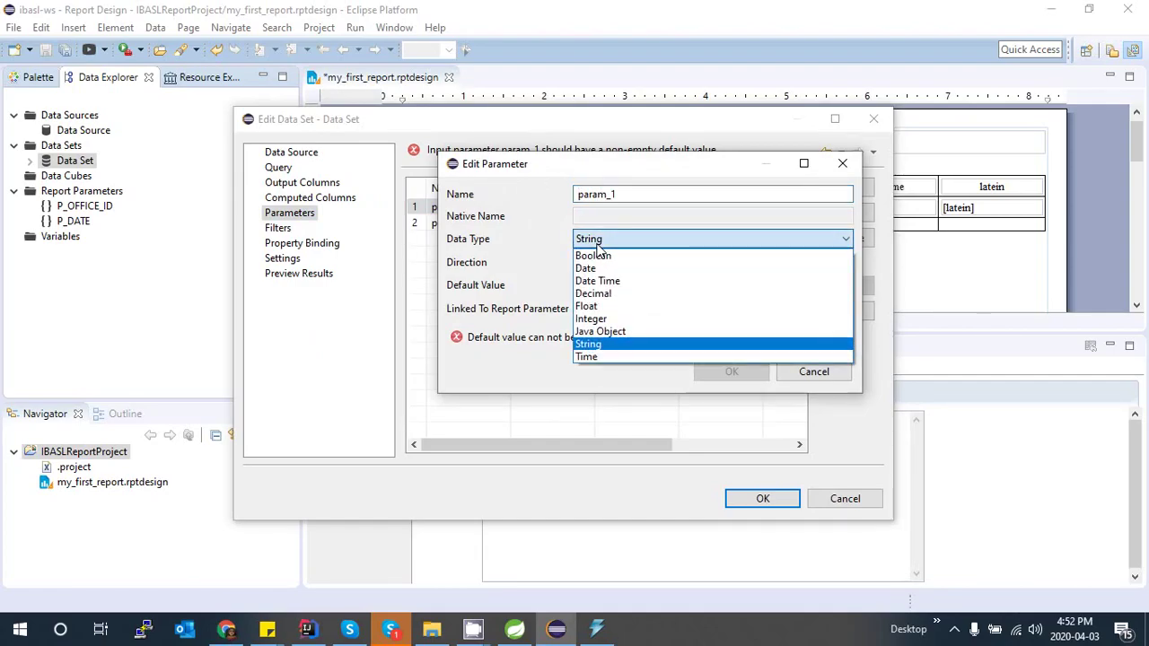
left_click(611, 318)
left_click(626, 311)
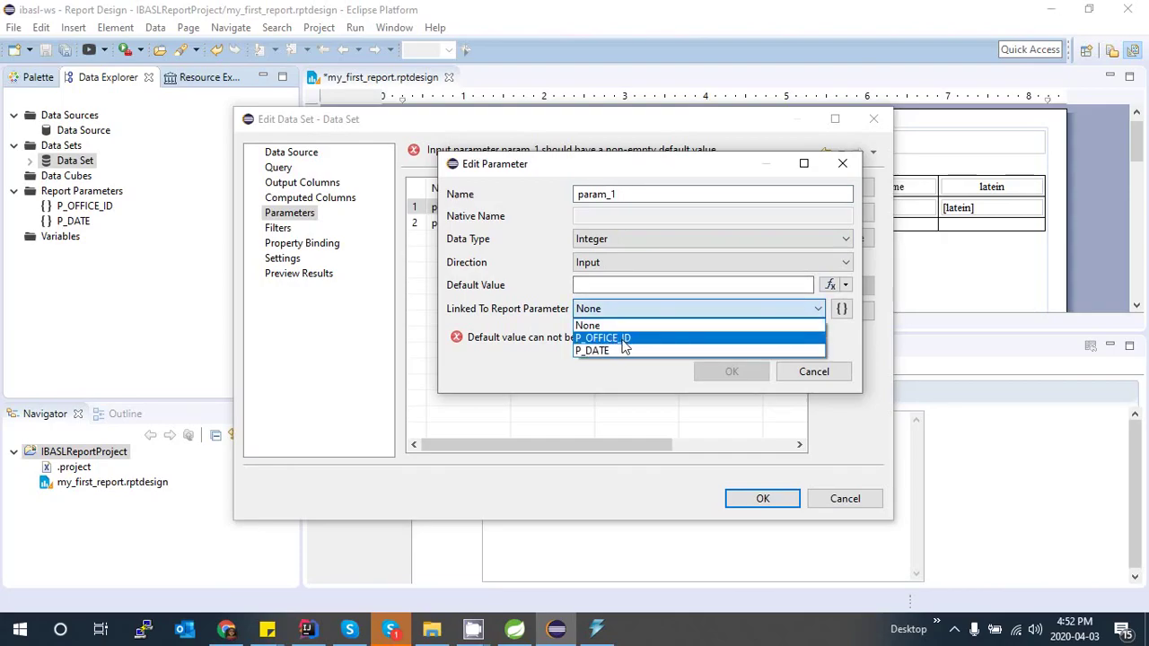
left_click(624, 342)
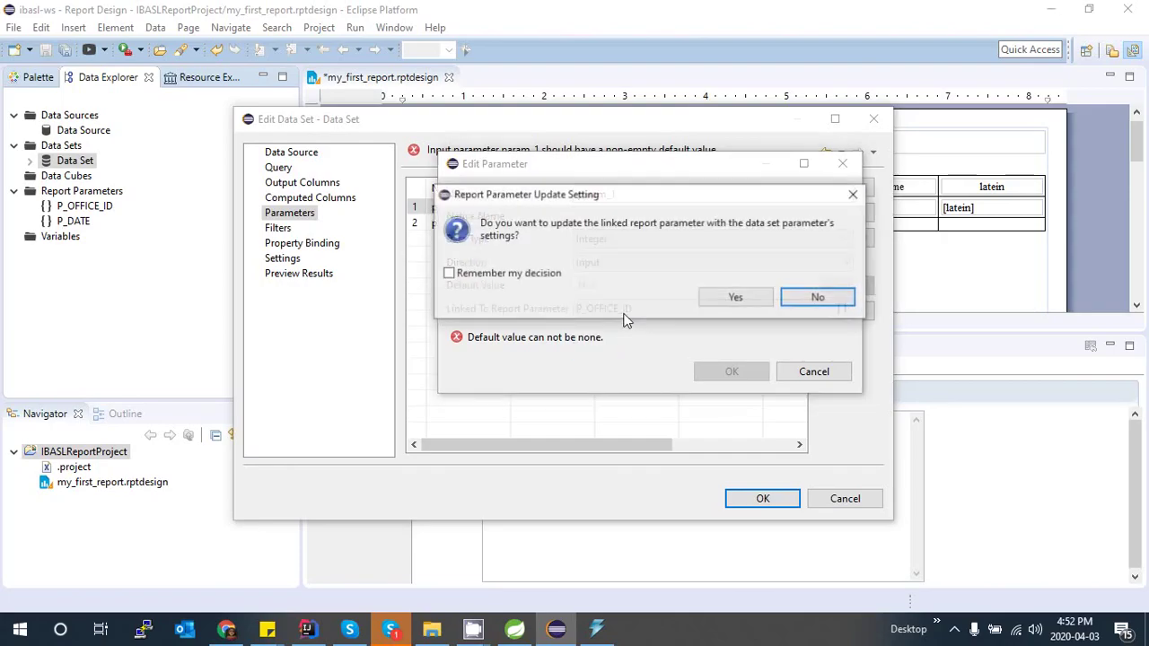
left_click(730, 301)
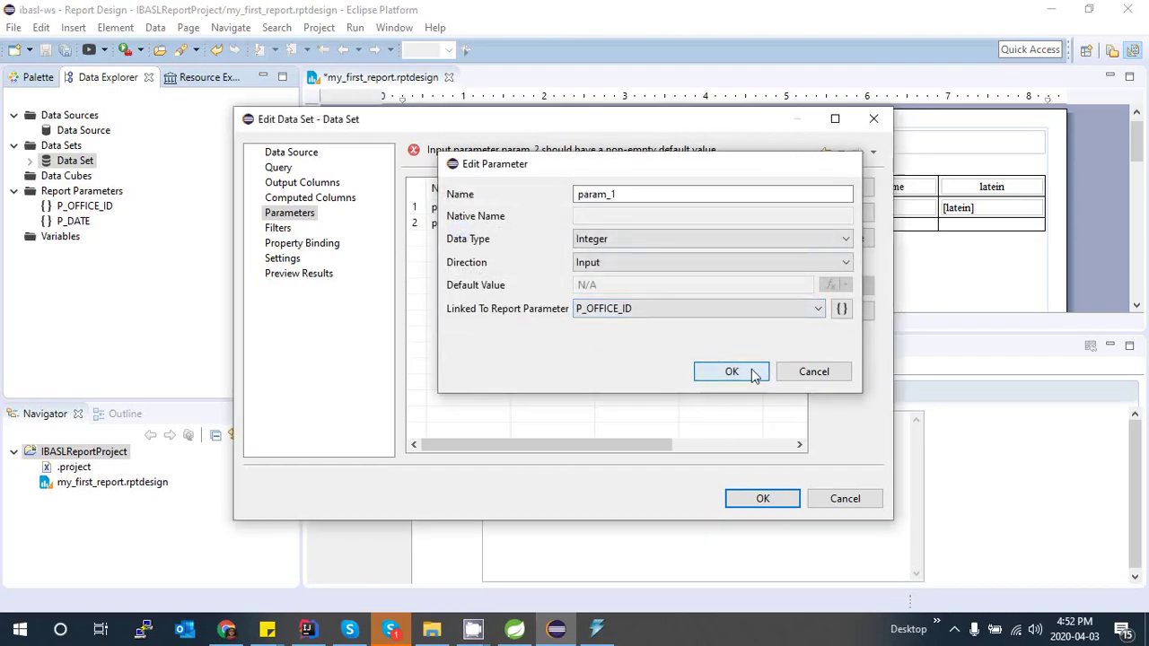
left_click(730, 372)
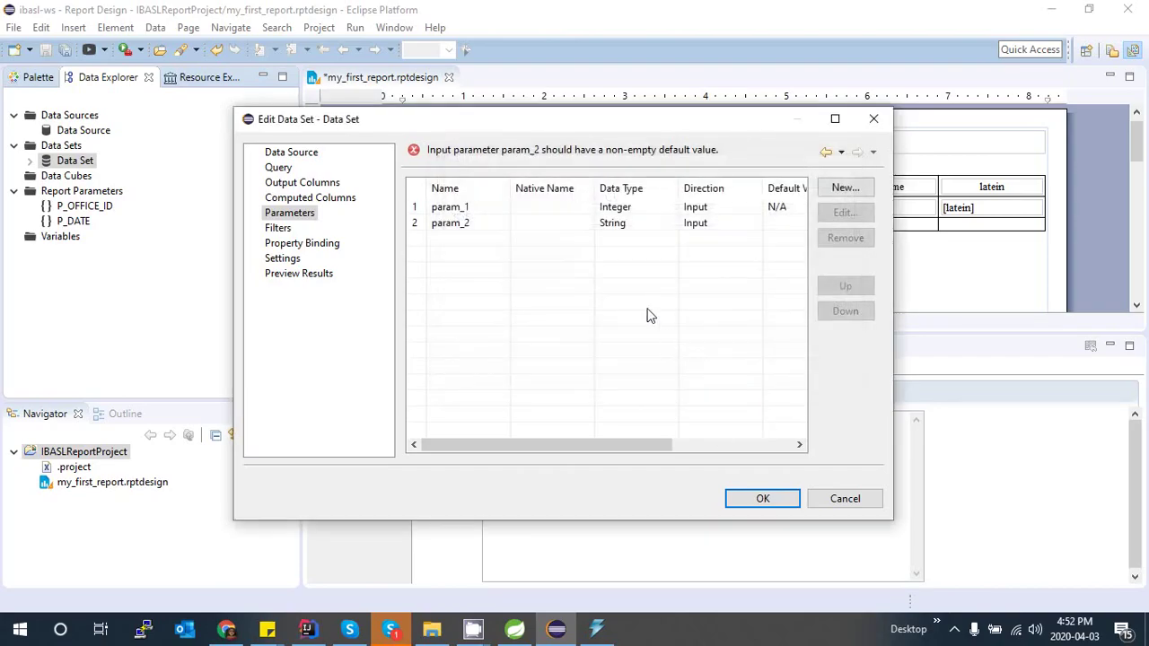
Link param_2 to the report parameter P_DATE, updating that parameter with its settings, and save the Data Set.
double_click(625, 231)
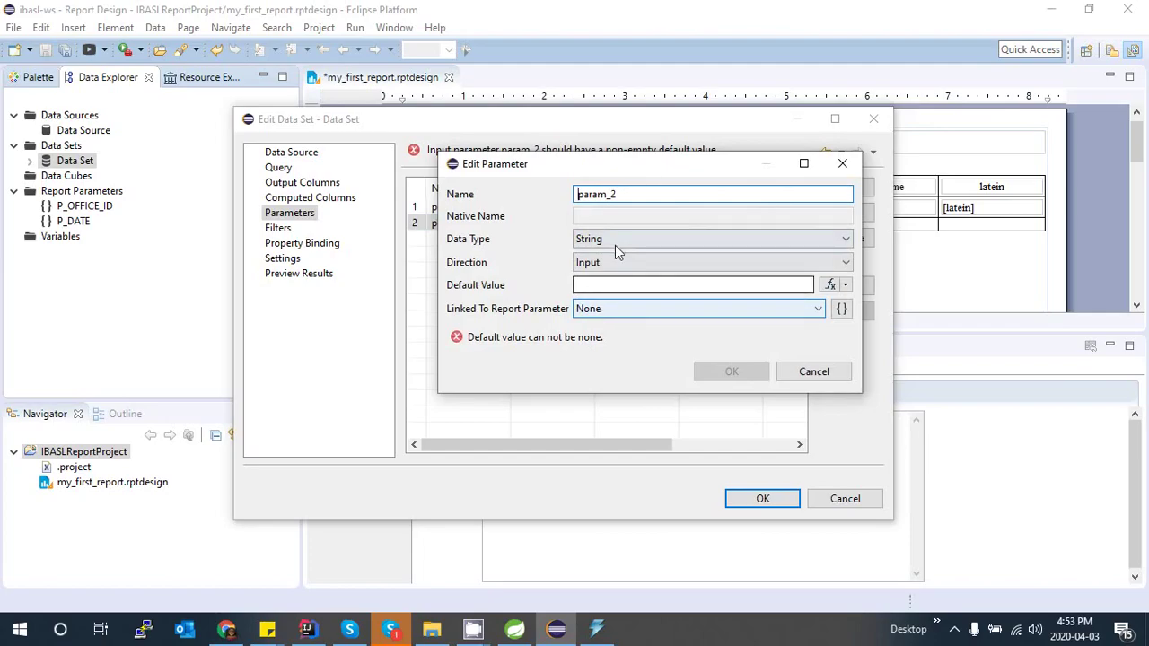
left_click(593, 310)
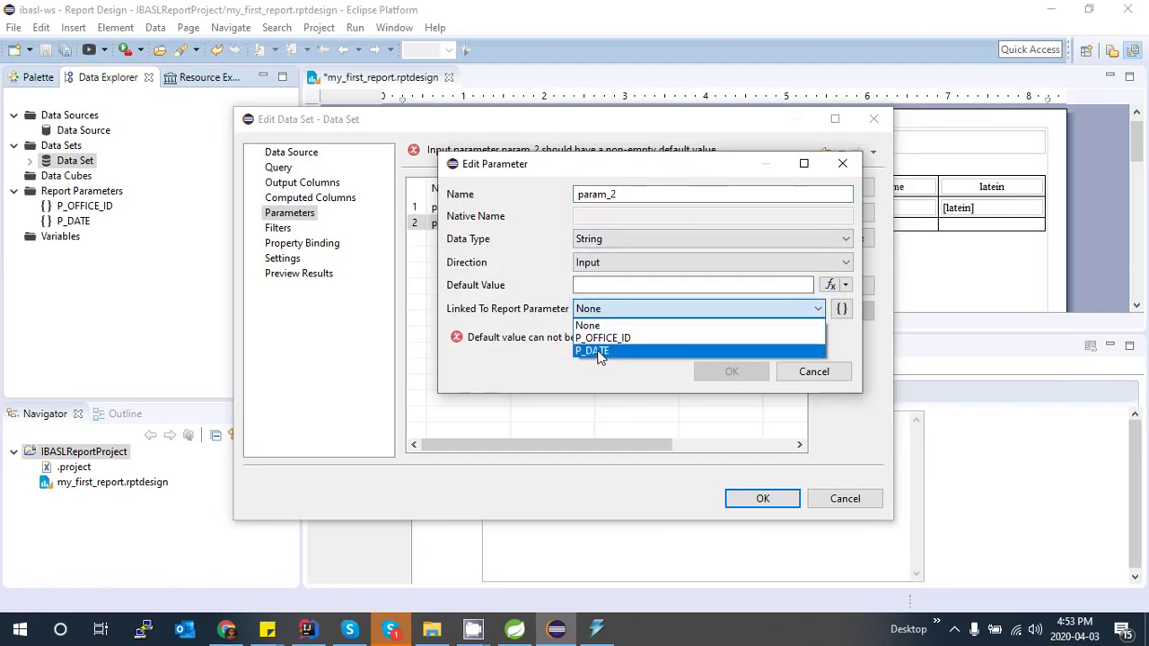
left_click(598, 351)
left_click(736, 299)
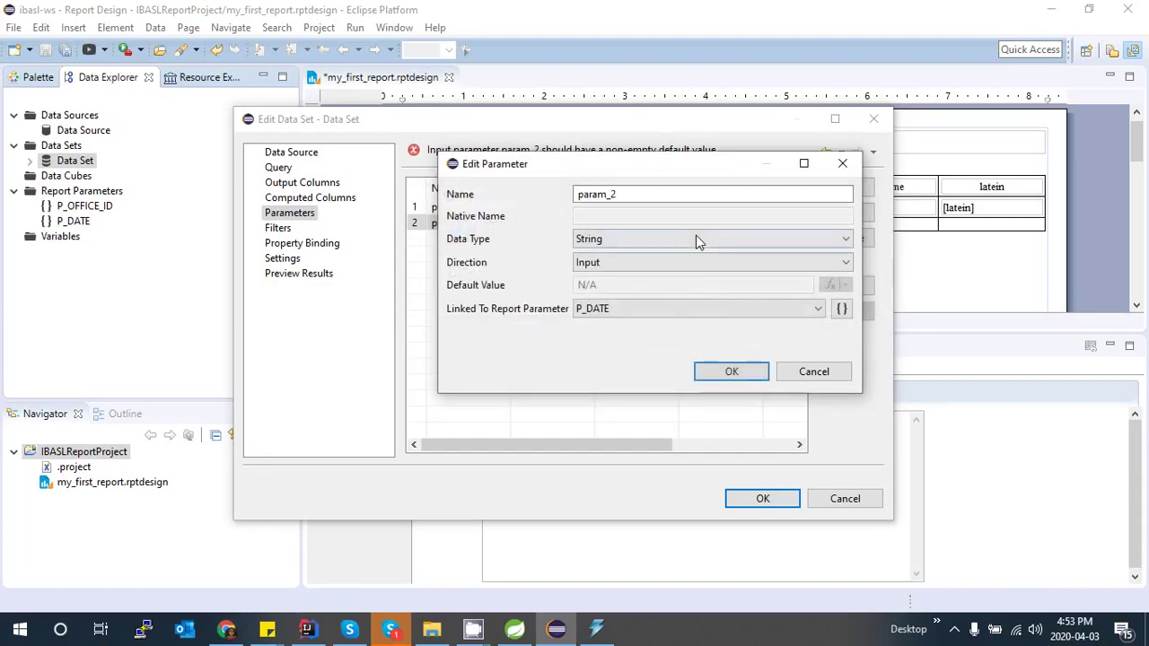
left_click(730, 372)
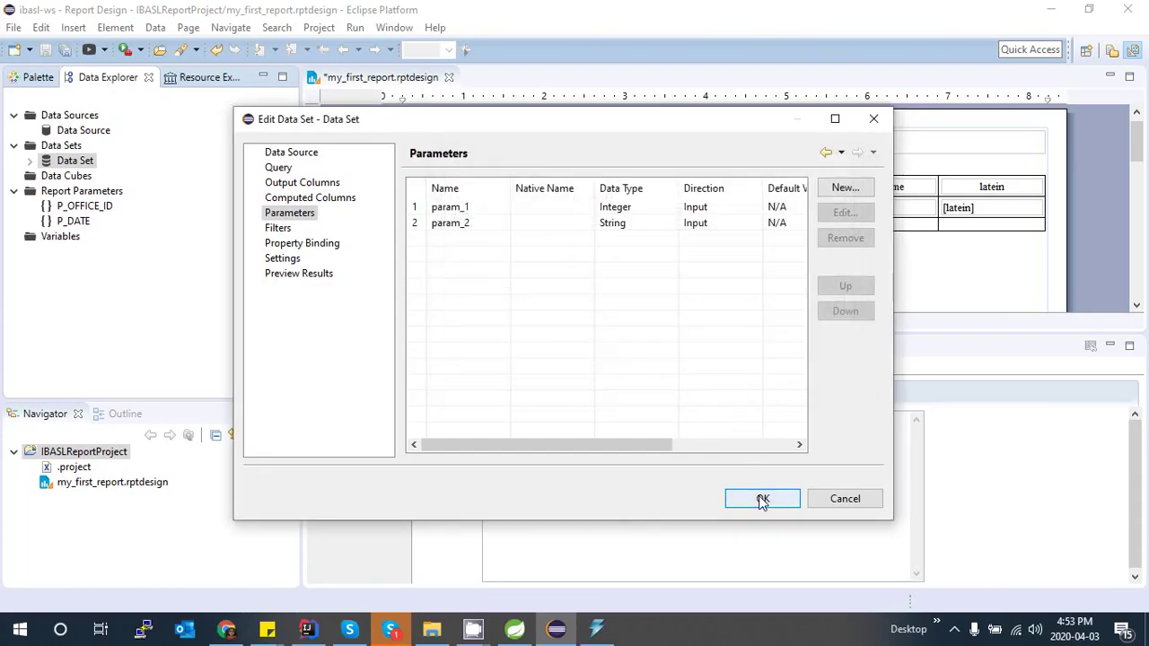
left_click(762, 499)
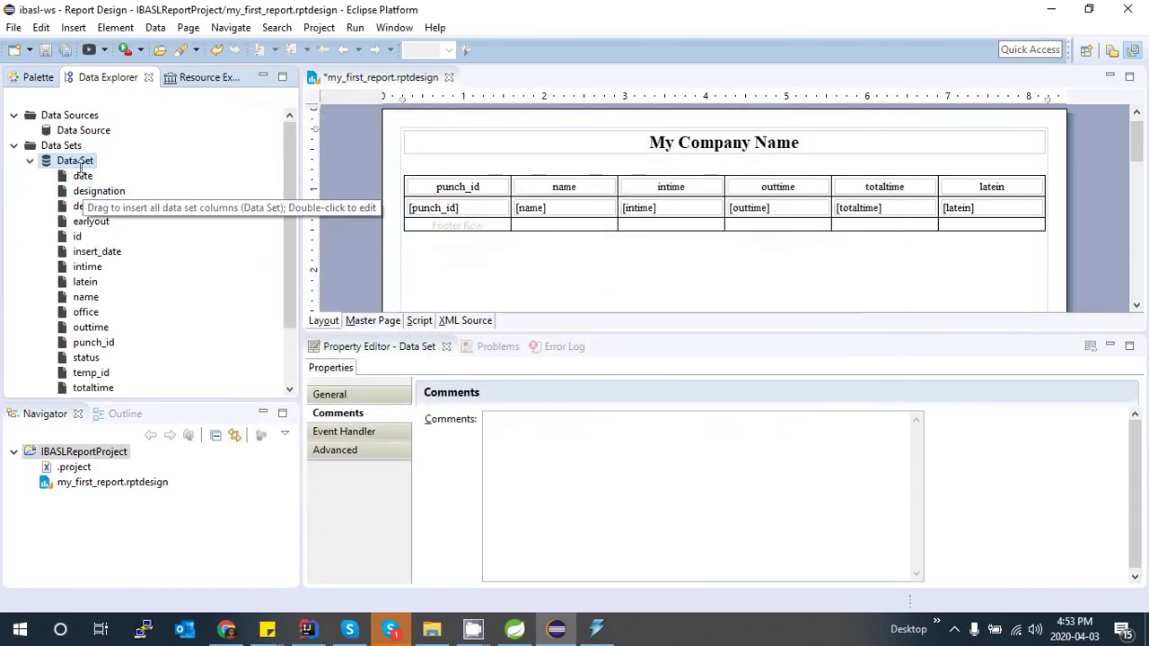
left_click(31, 161)
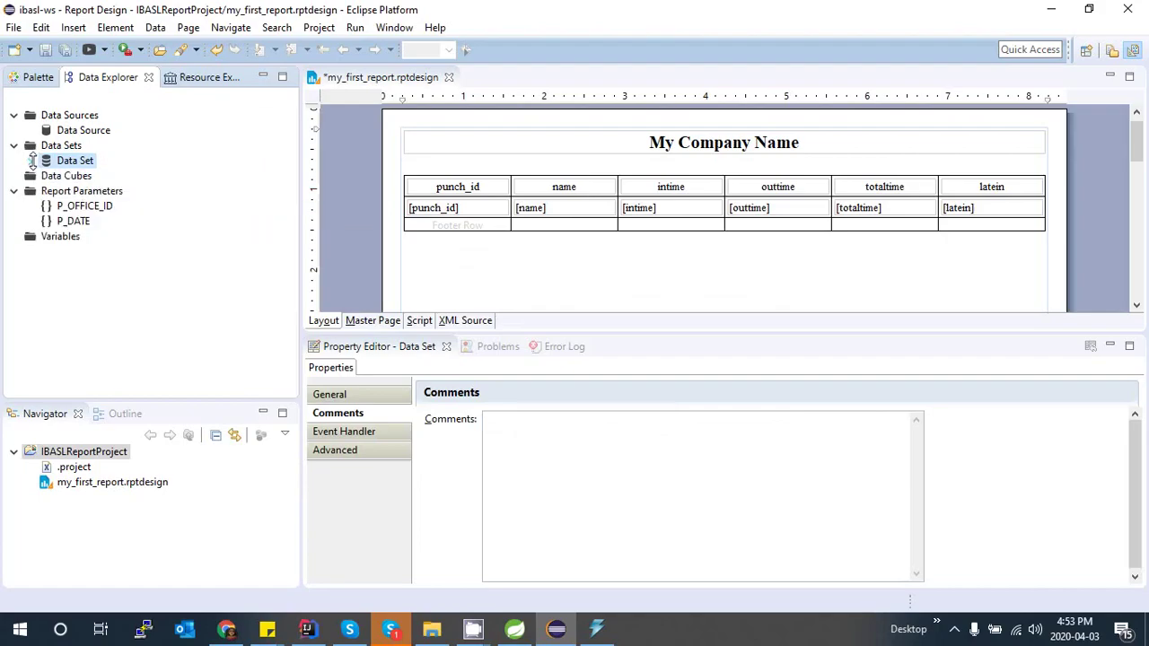
Set the data type of the report parameter P_OFFICE_ID to Integer and save the report design.
double_click(85, 207)
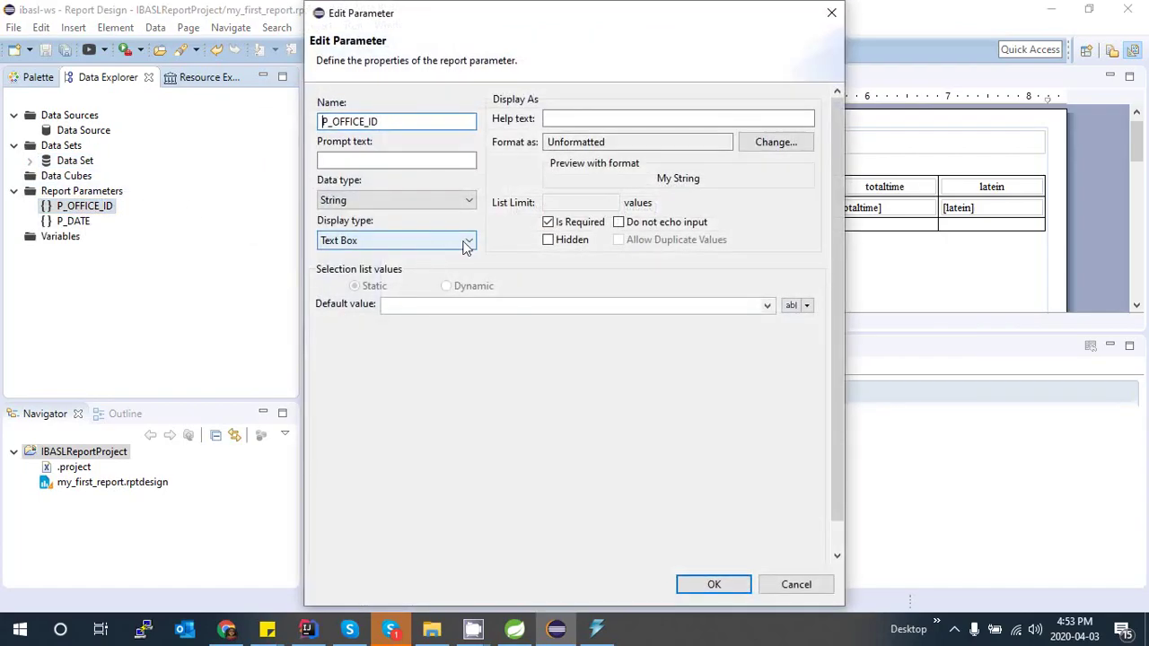
left_click(441, 203)
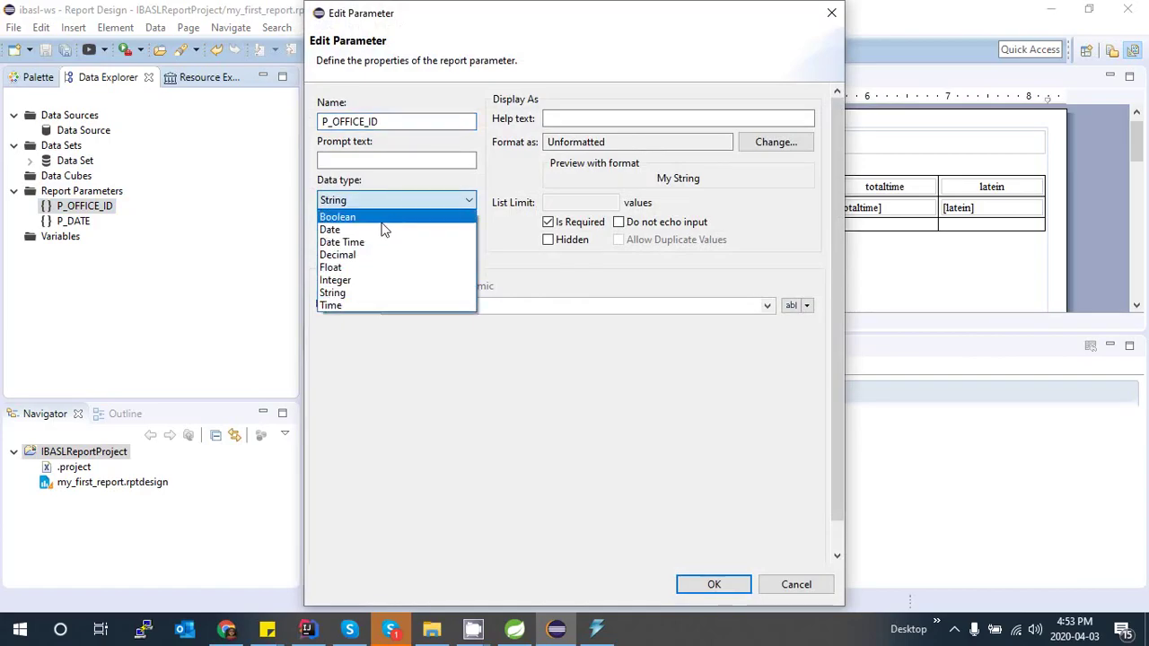
left_click(345, 280)
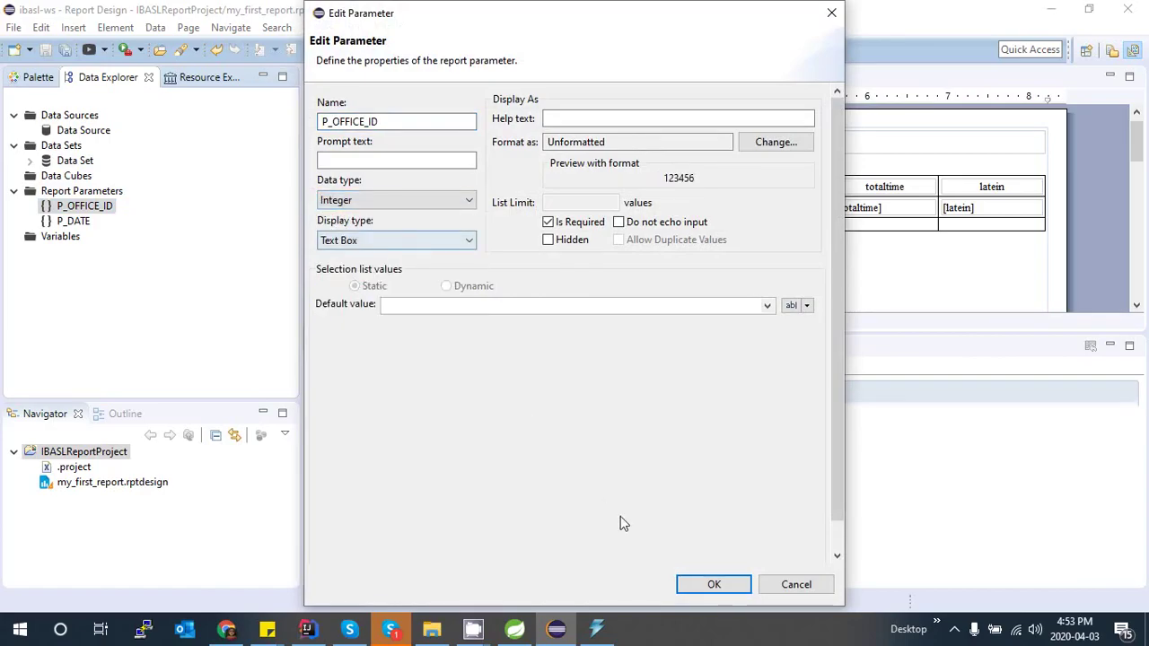
left_click(731, 585)
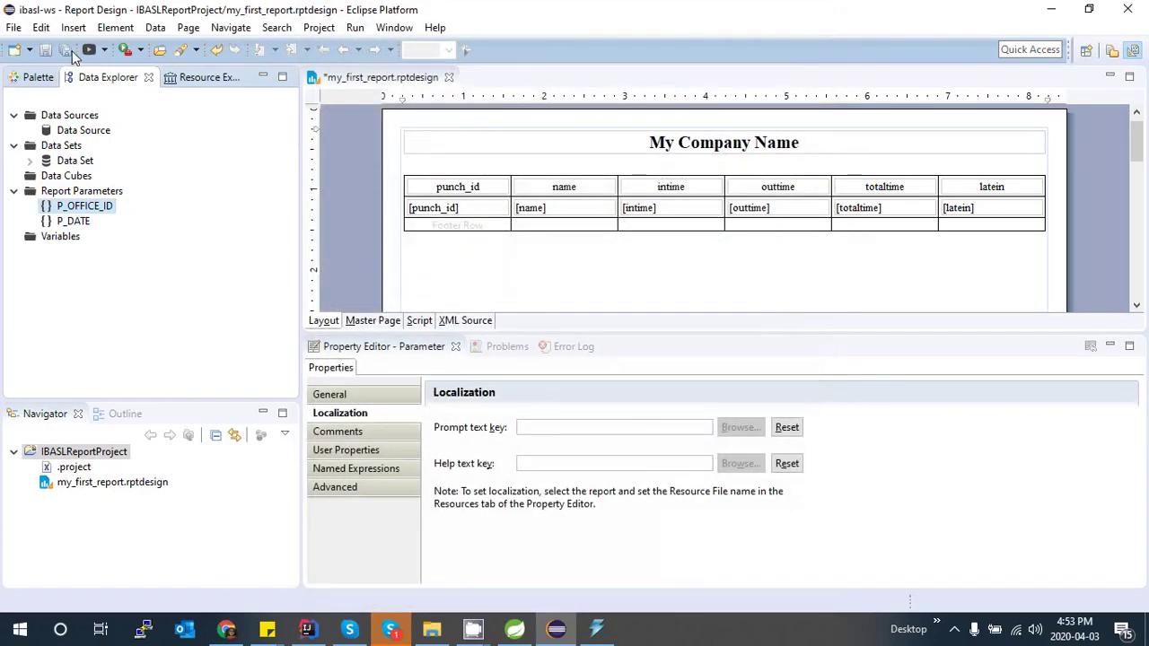
left_click(68, 52)
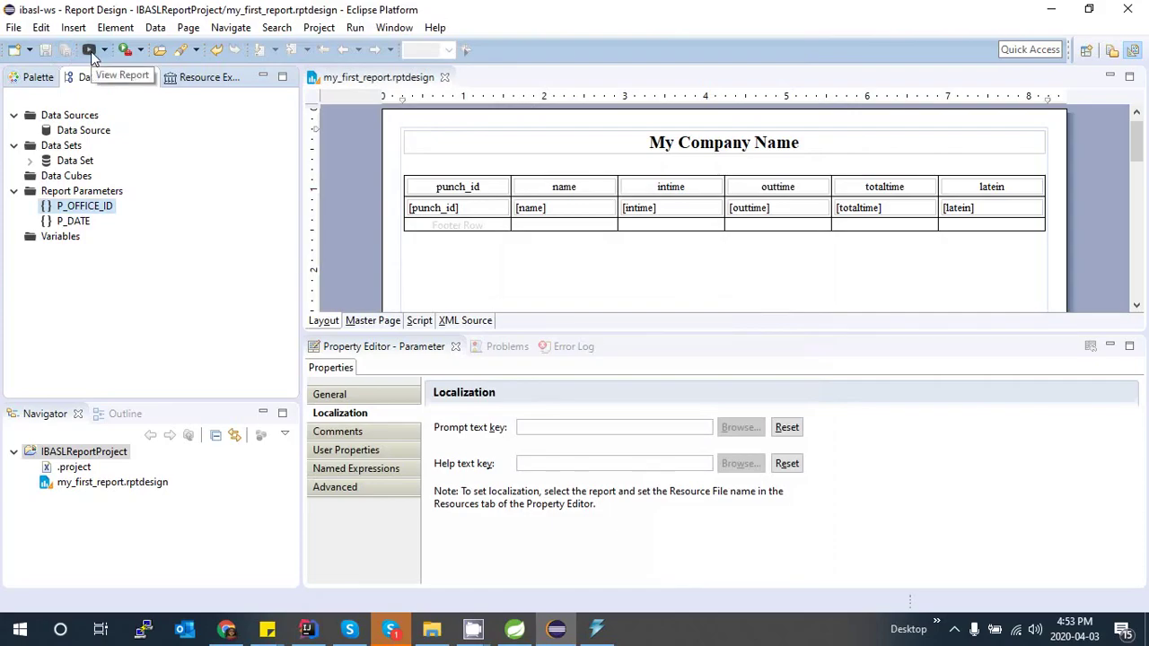
Run the report in the web viewer with P_OFFICE_ID 2 and P_DATE 2019-12-01%.
left_click(90, 51)
left_click(430, 248)
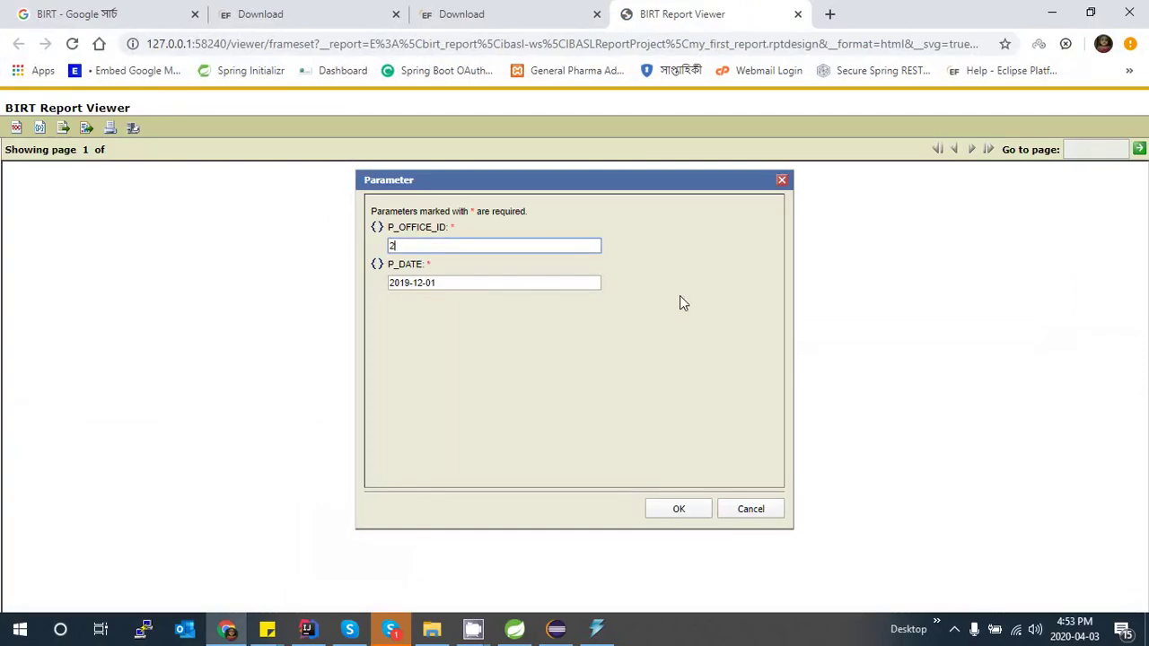
type("2")
left_click(458, 284)
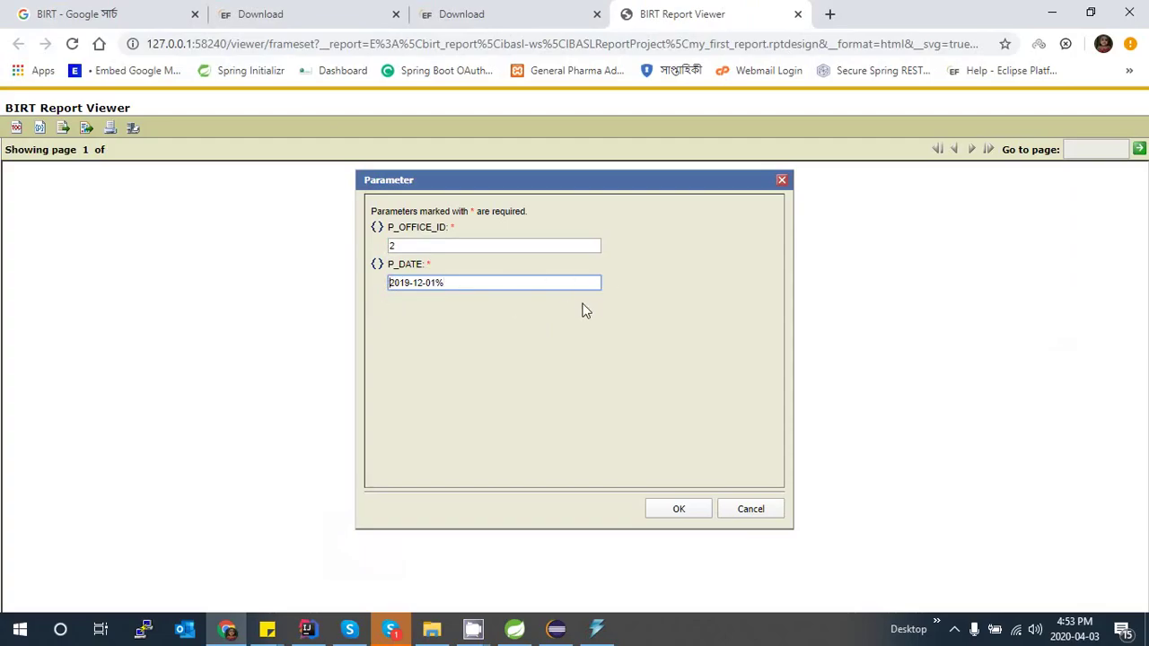
type("%")
left_click(679, 508)
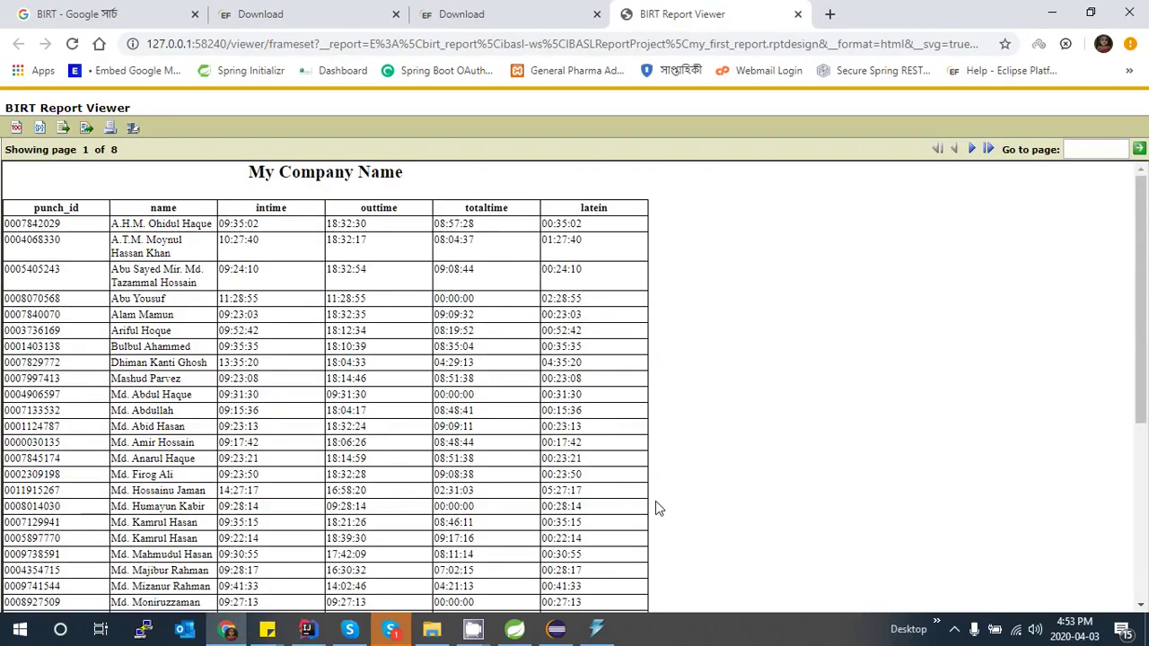
Examine the attendance rows on the first and last report pages, then return to the report design in Eclipse.
scroll(422, 395, "down", 10)
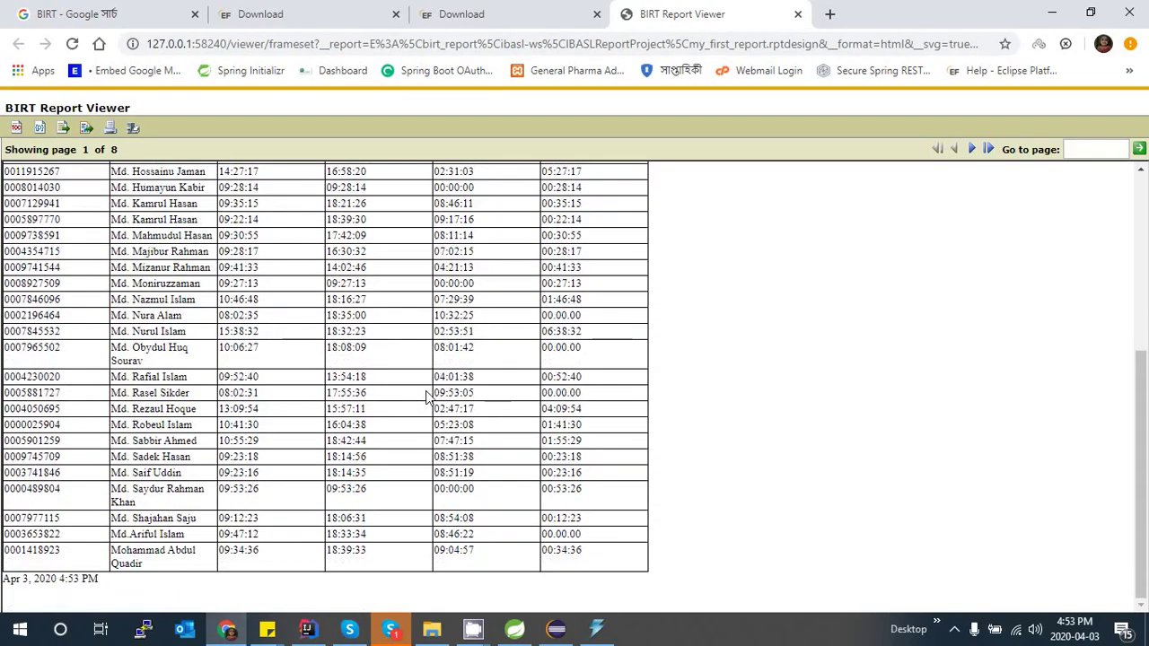
scroll(415, 404, "up", 9)
scroll(269, 233, "up", 2)
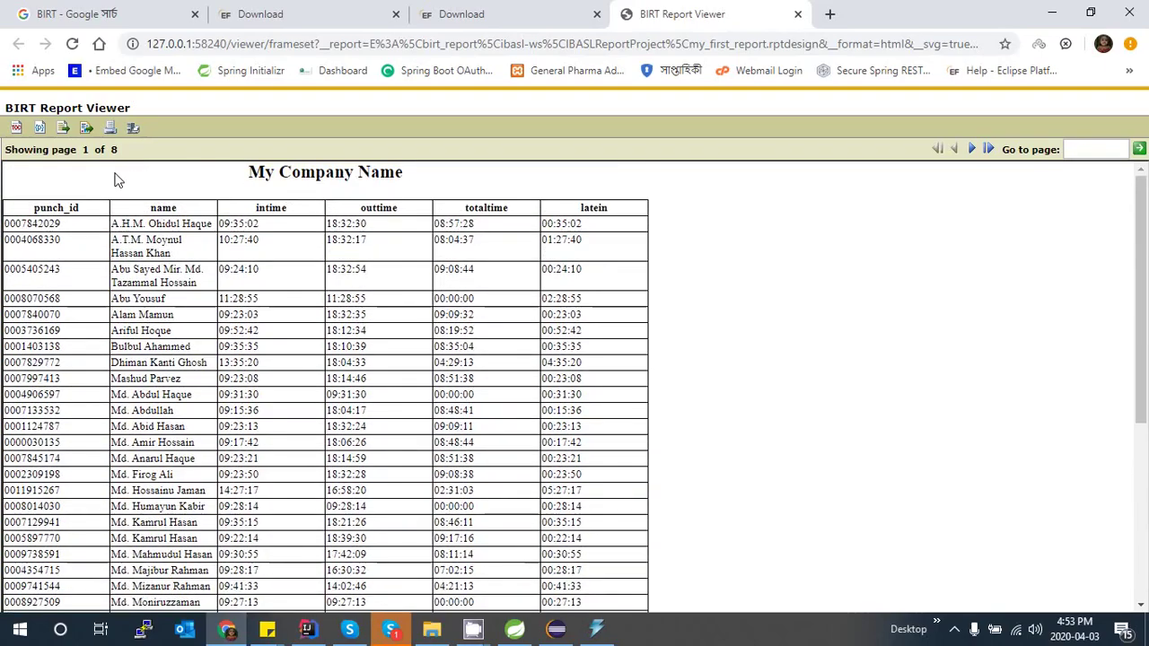
scroll(113, 177, "down", 3)
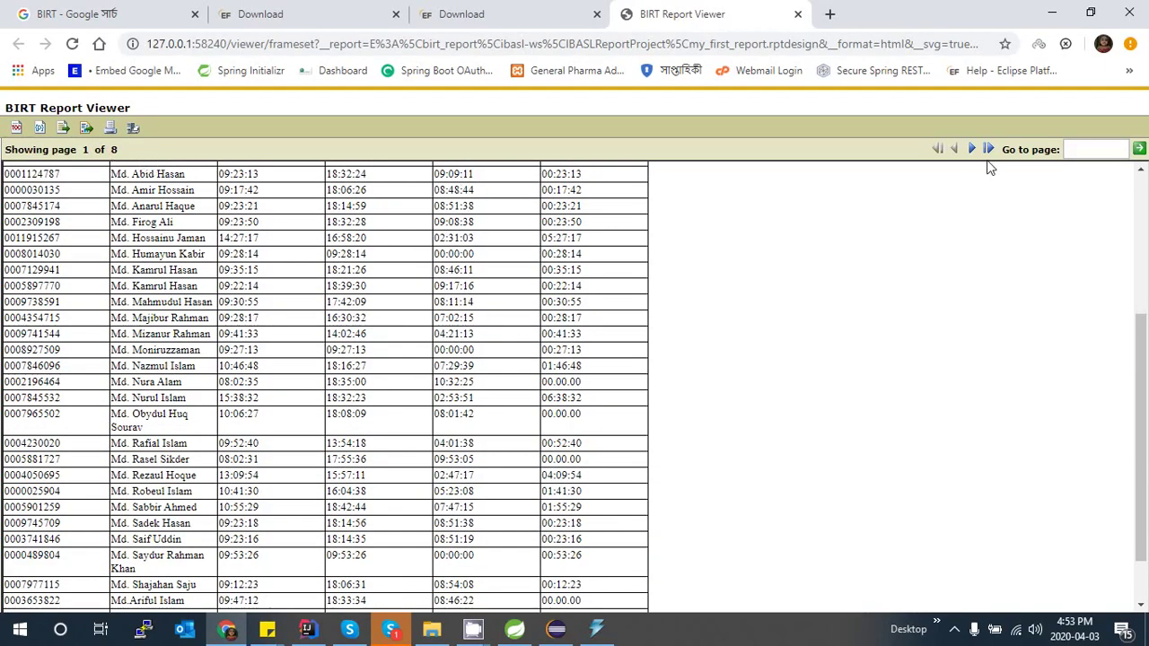
scroll(171, 329, "down", 1)
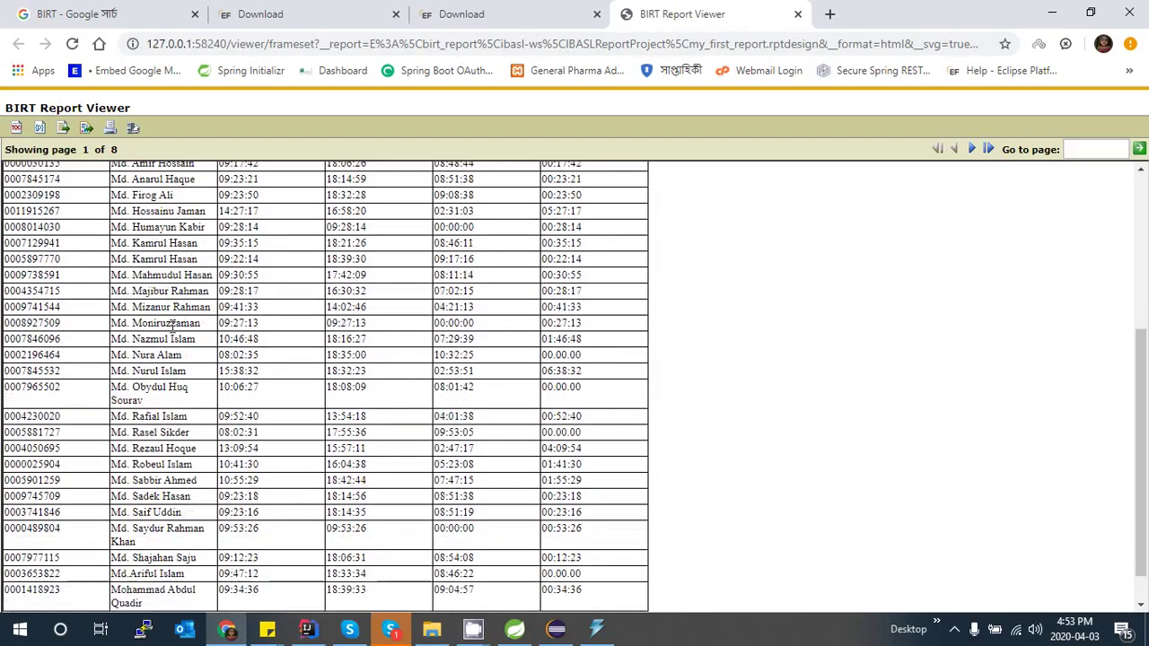
scroll(171, 329, "down", 1)
scroll(215, 269, "up", 5)
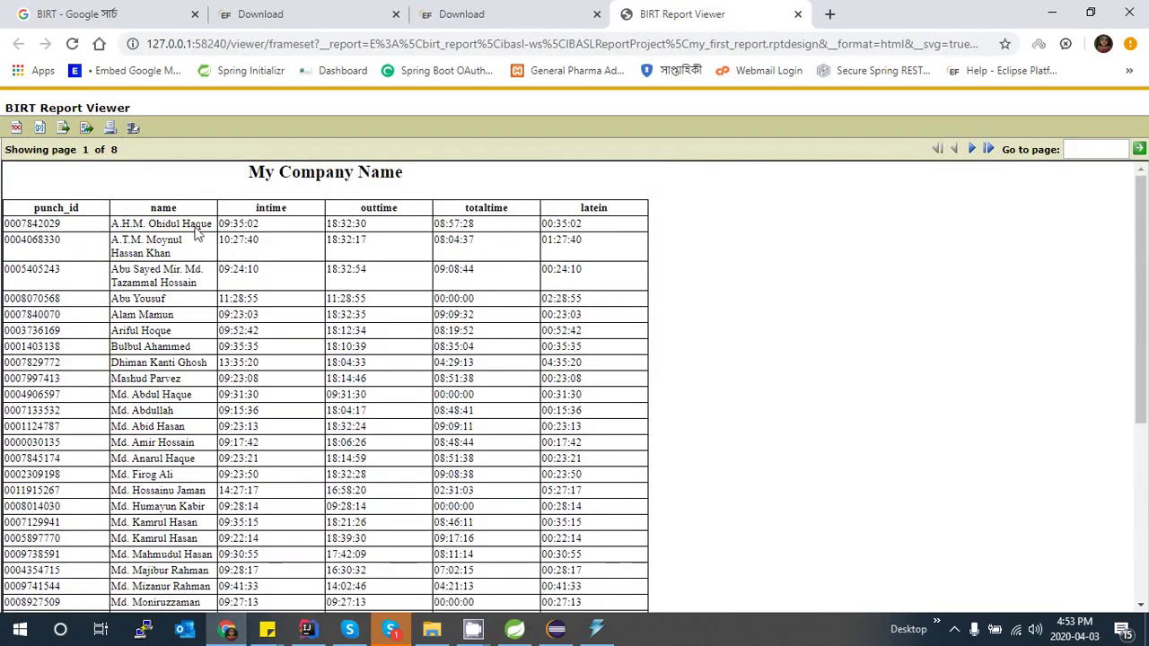
scroll(251, 287, "down", 4)
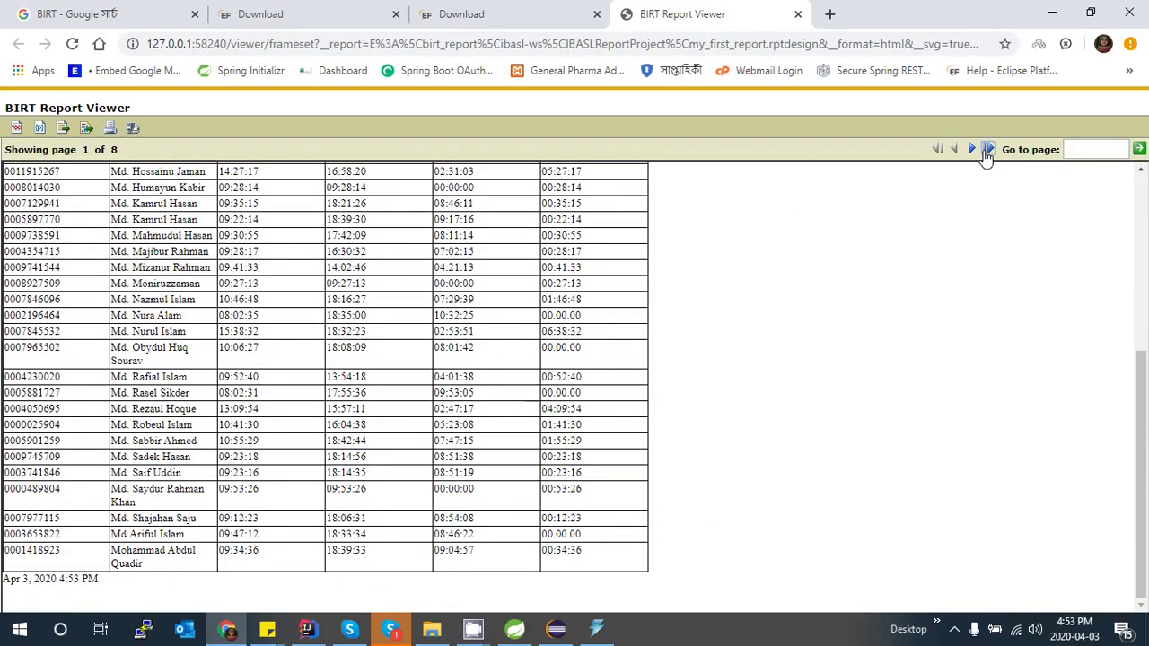
left_click(986, 153)
scroll(208, 372, "down", 4)
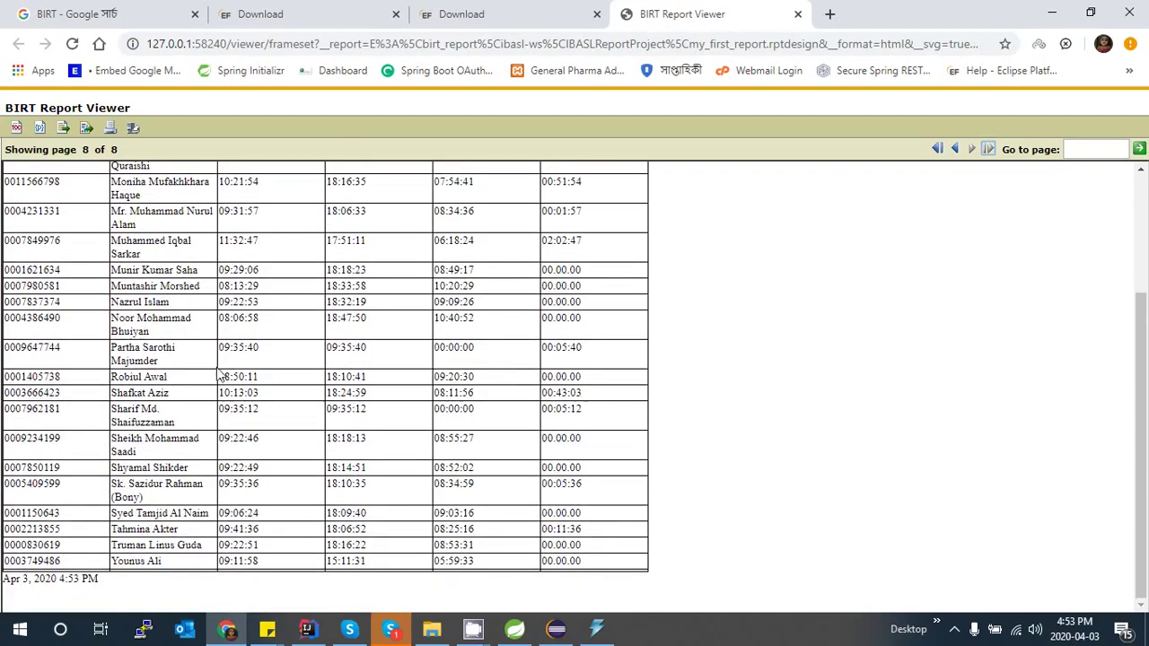
scroll(240, 388, "up", 5)
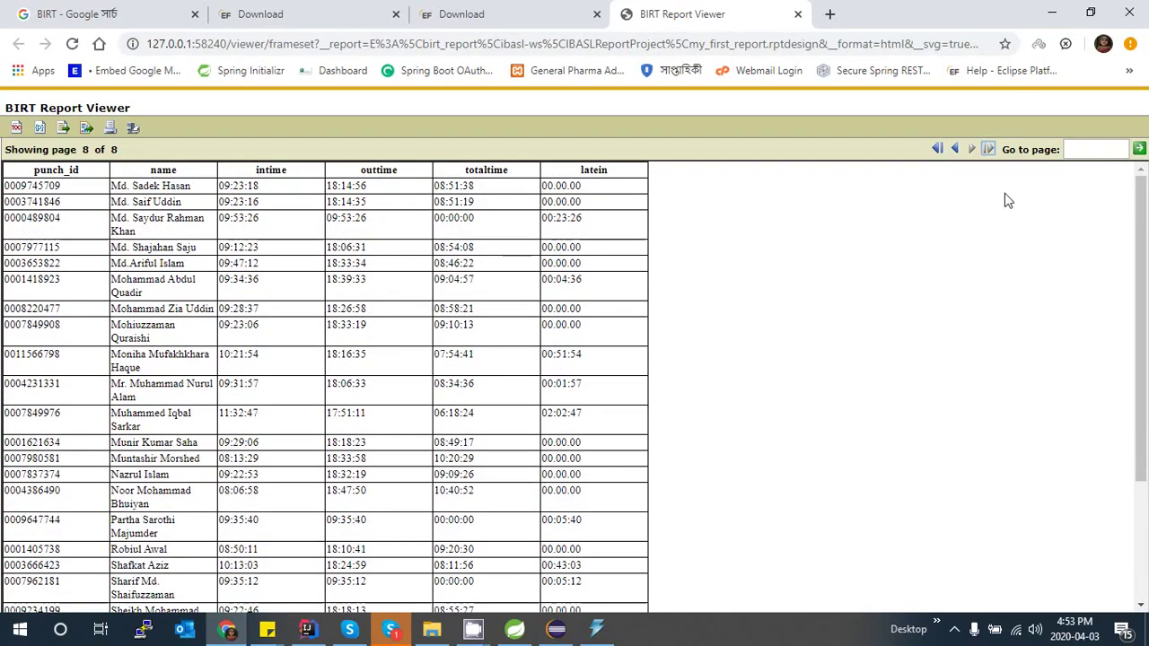
left_click(938, 151)
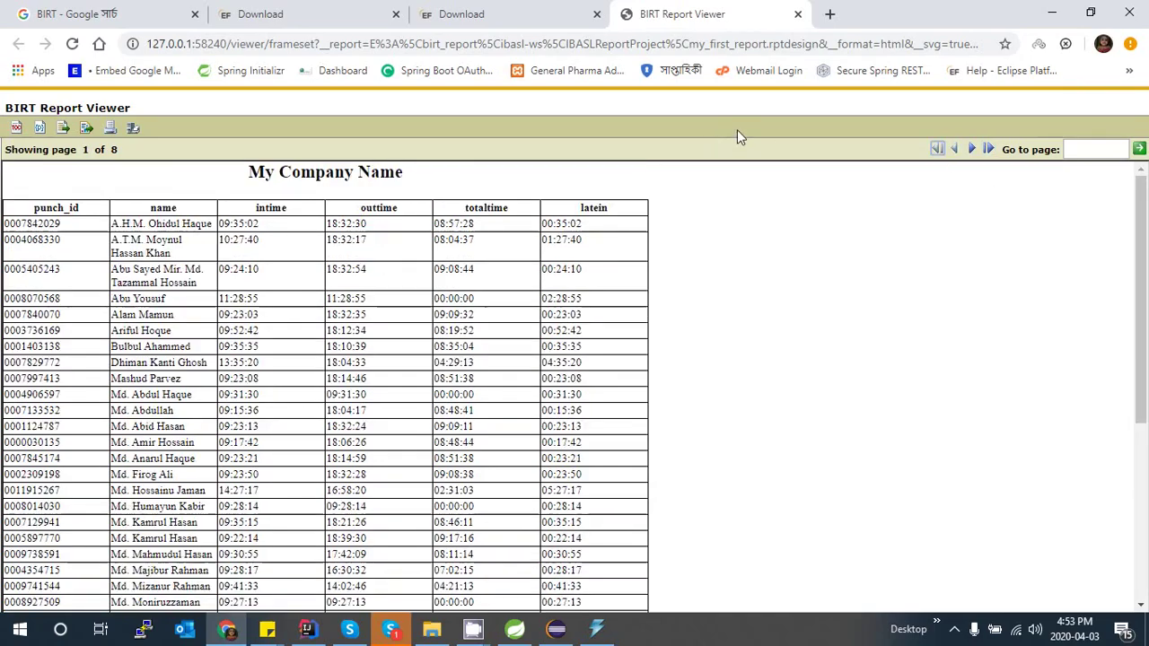
left_click(1051, 12)
left_click(454, 187)
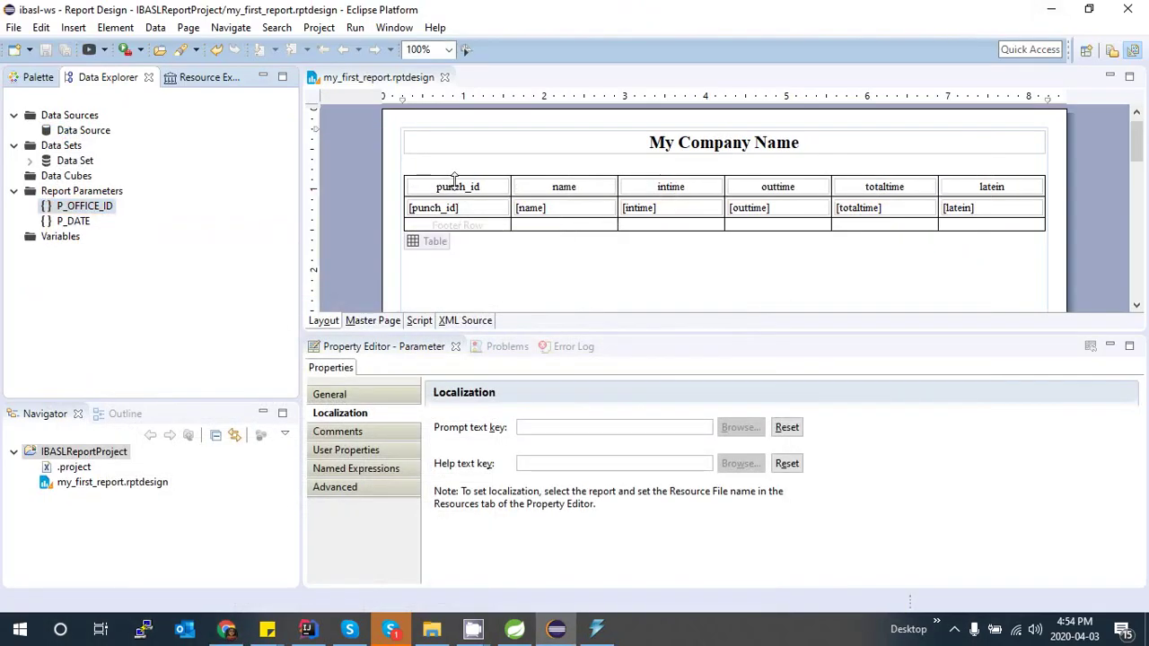
Insert two empty columns to the right of the punch_id column in the report table.
left_click(518, 228)
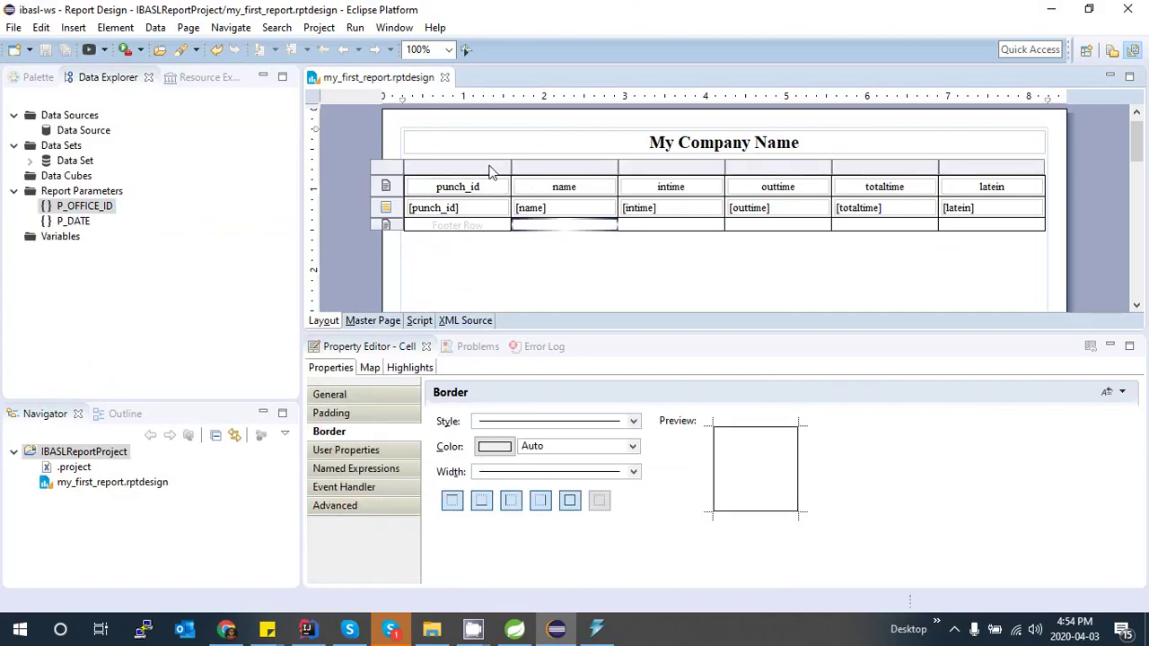
right_click(490, 171)
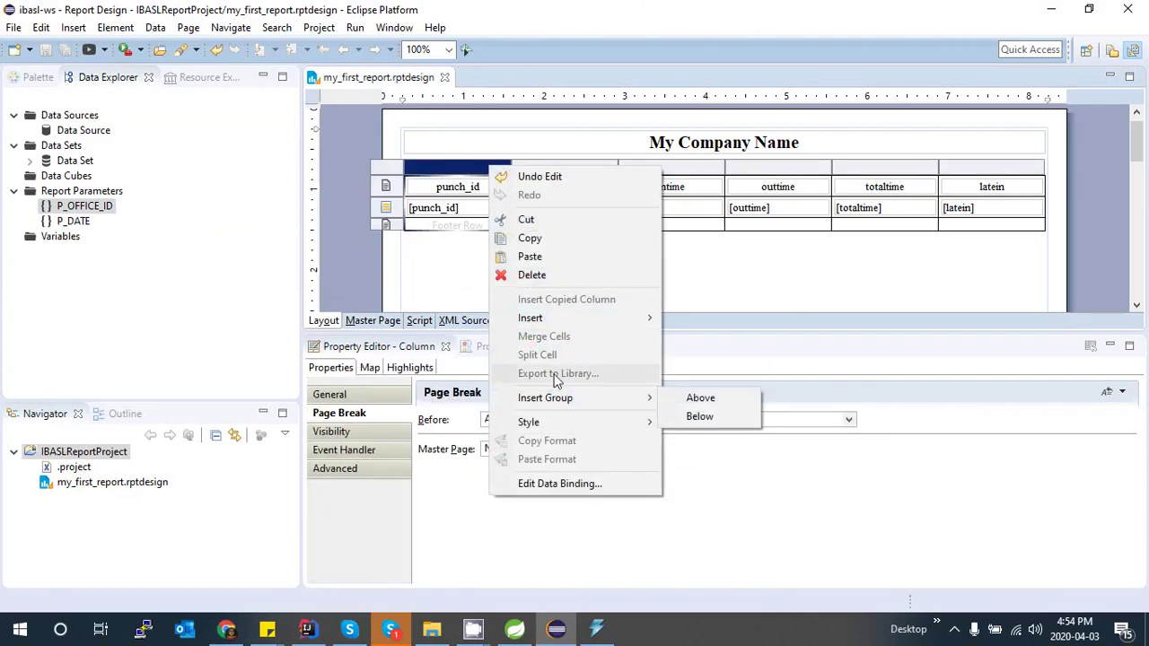
mouse_move(591, 328)
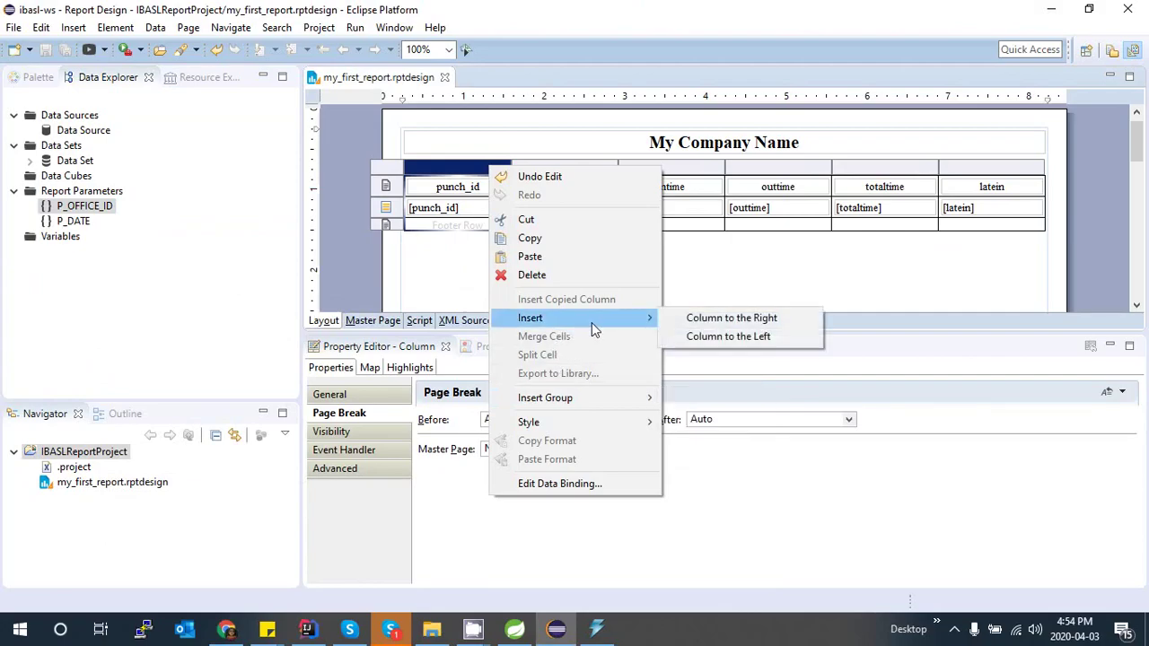
left_click(732, 318)
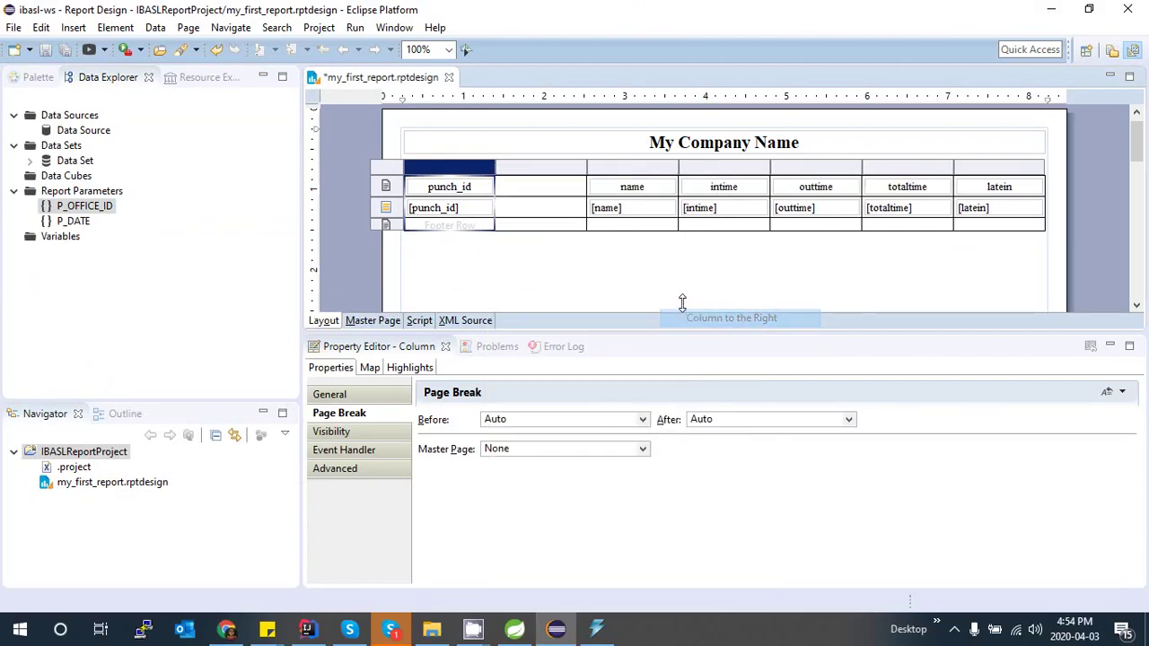
right_click(476, 172)
mouse_move(593, 408)
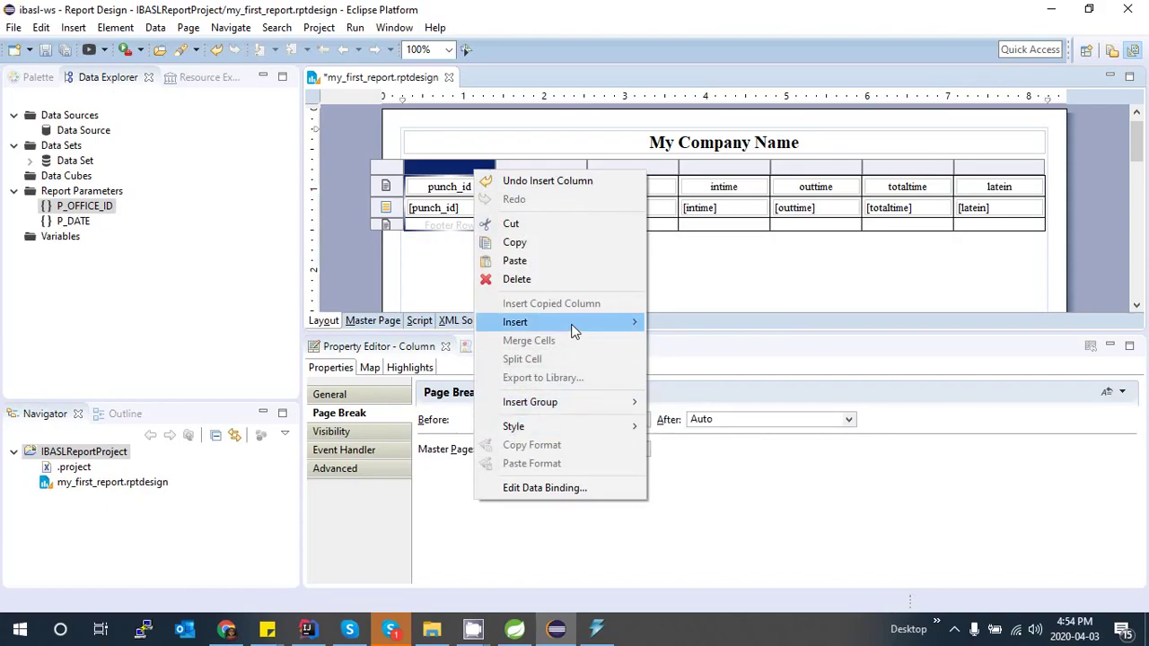
mouse_move(574, 330)
left_click(722, 319)
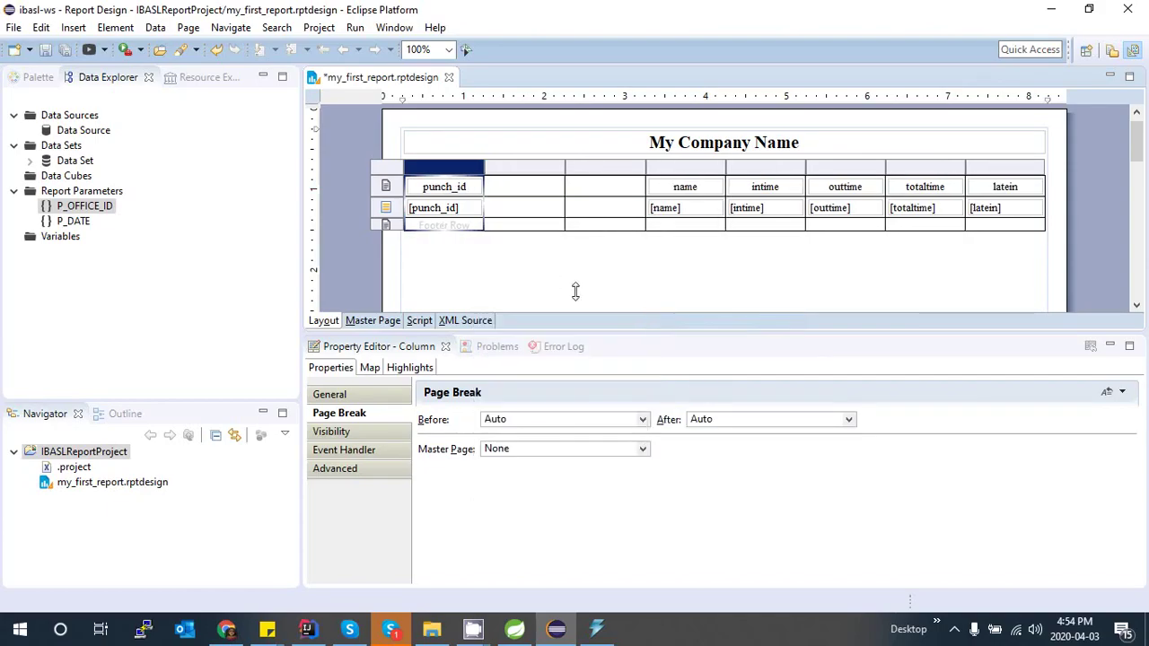
Place the Data Set fields date and office in the detail cells of the two empty columns after punch_id.
left_click(500, 208)
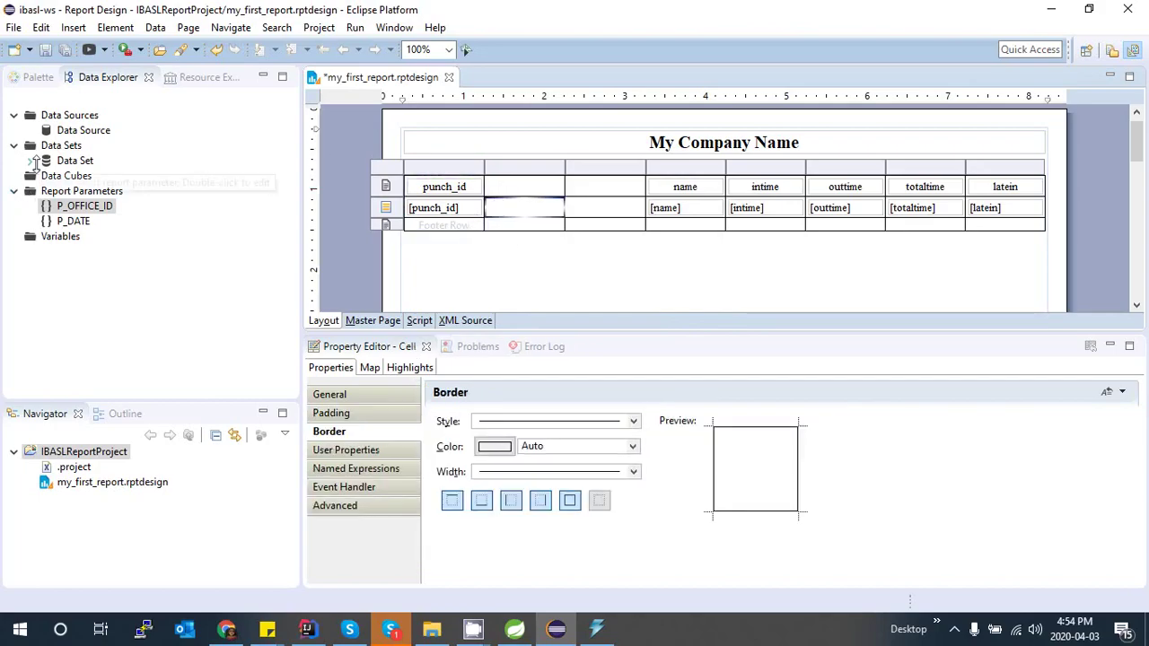
left_click(30, 160)
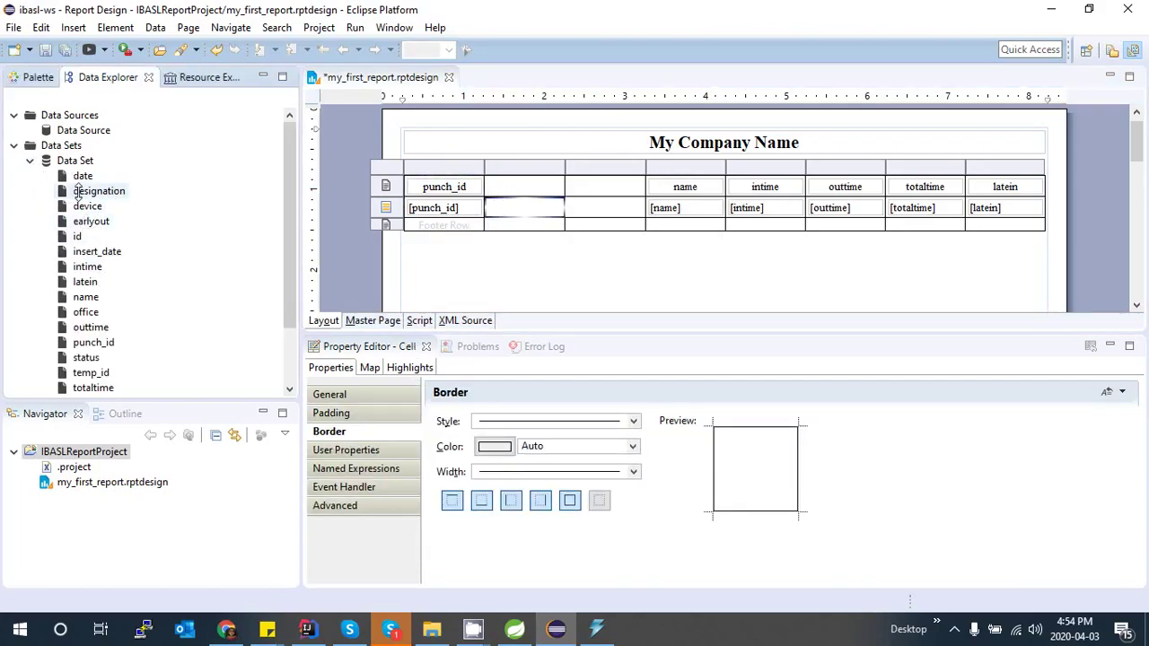
left_click_drag(83, 176, 542, 217)
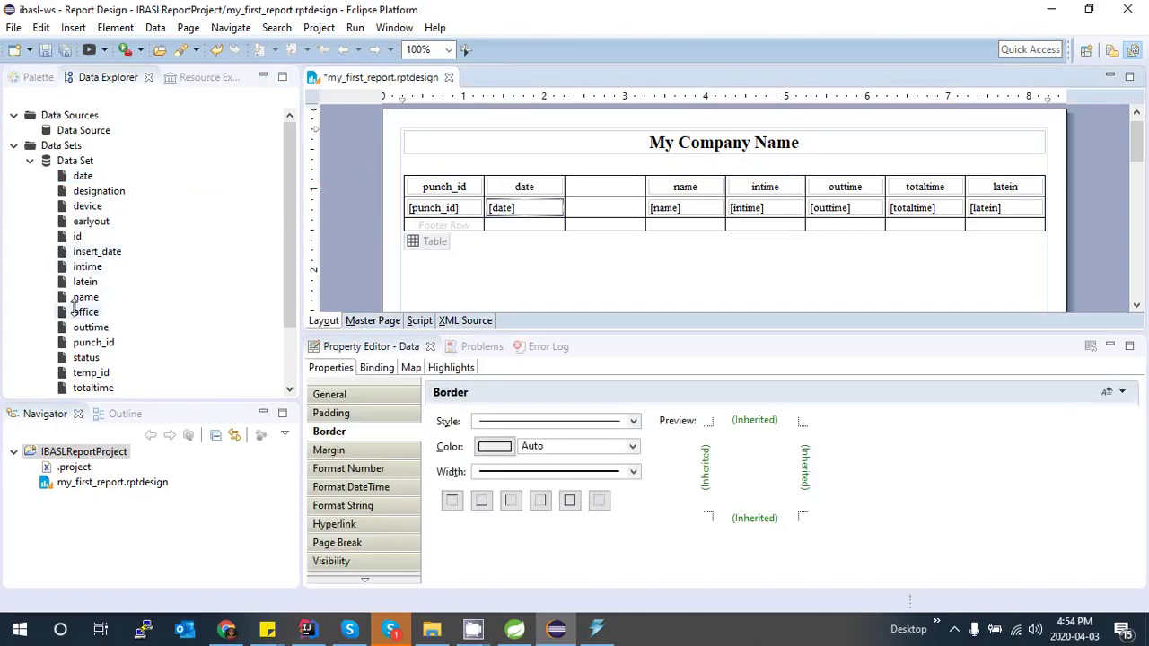
left_click_drag(87, 308, 614, 215)
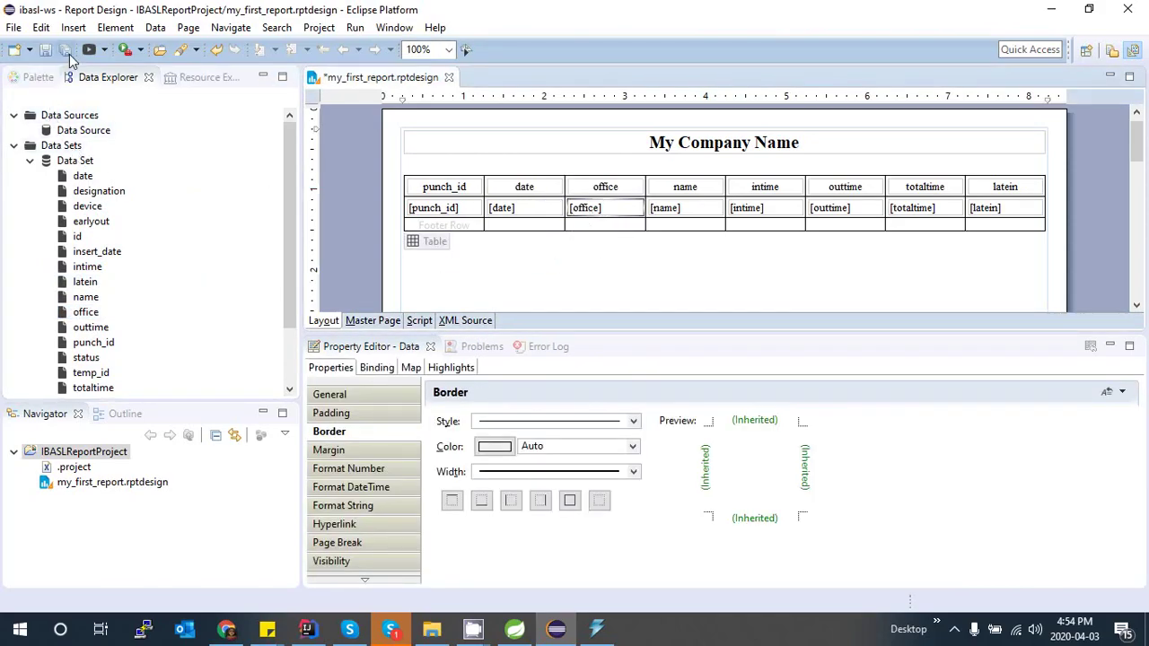
Save the report design and run it in the web viewer with P_OFFICE_ID 2 and P_DATE 2019-12-01.
left_click(69, 52)
left_click(89, 50)
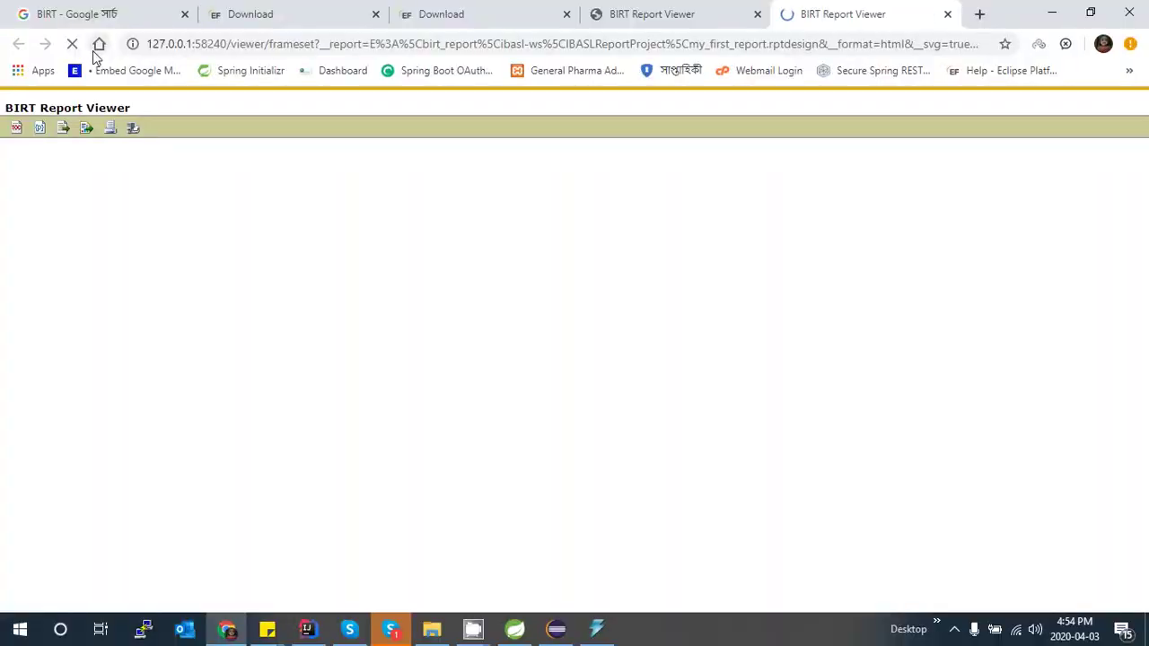
left_click(445, 246)
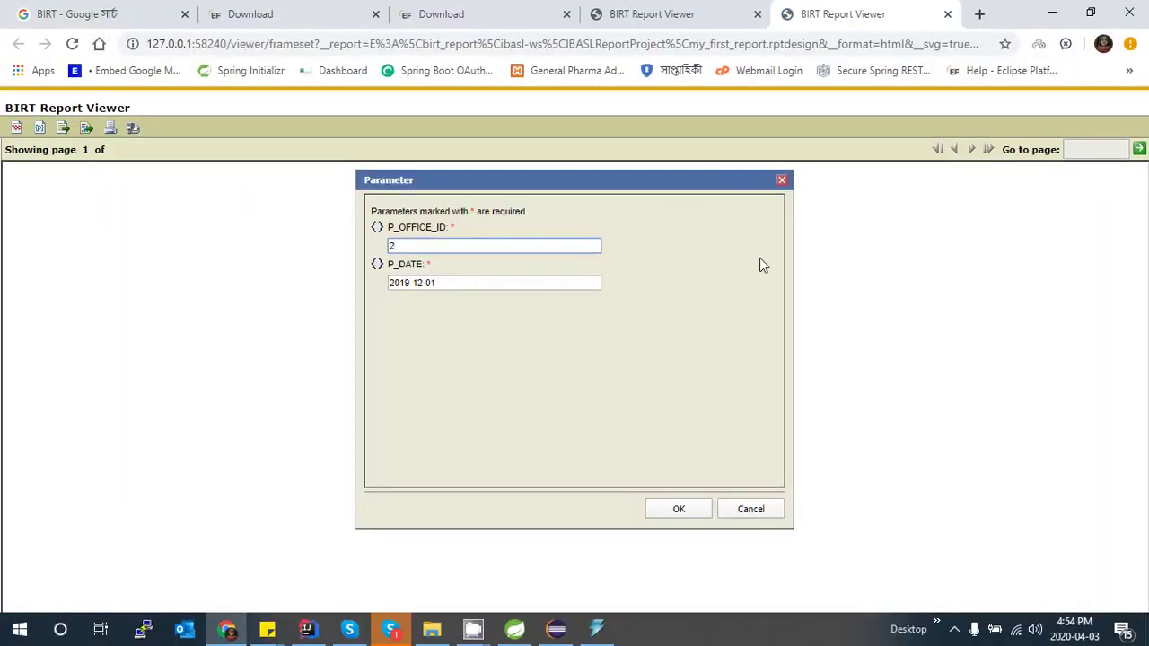
left_click(670, 509)
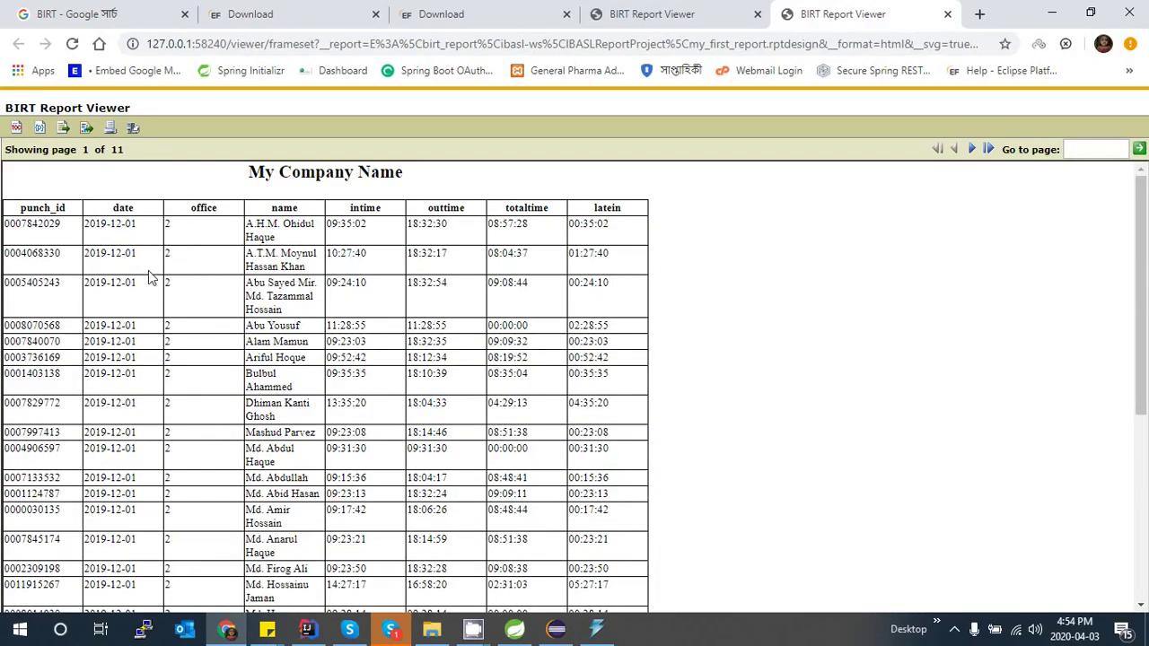
Examine the date and office columns on the first and last report pages, paging back through the pages in between.
scroll(150, 274, "down", 4)
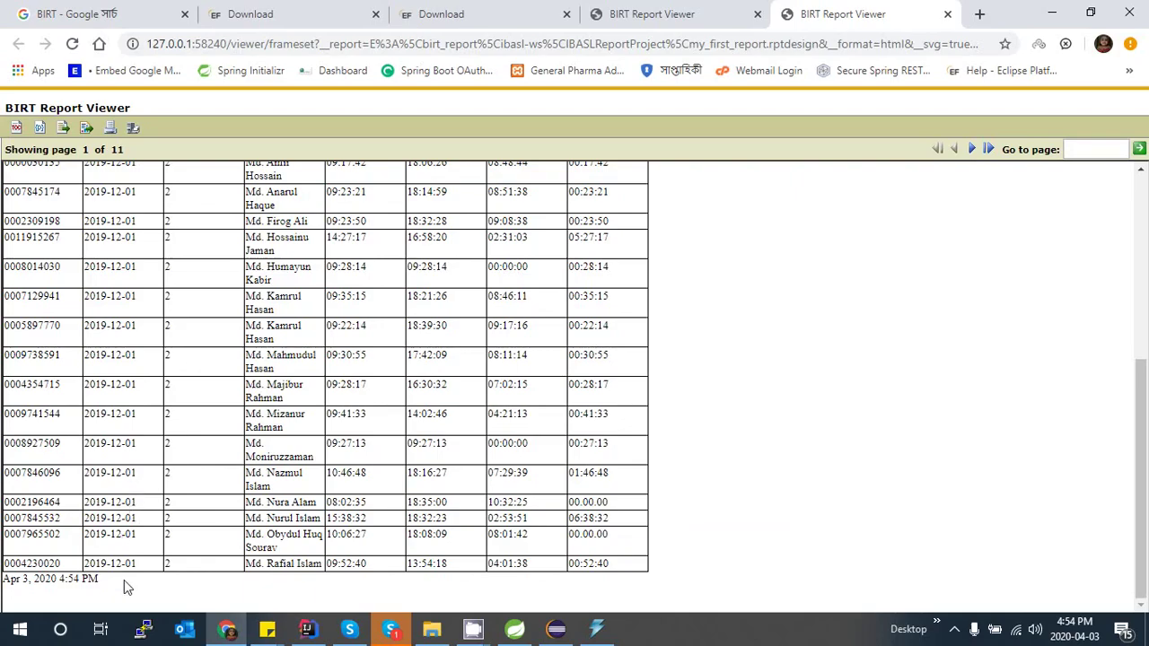
scroll(114, 538, "up", 5)
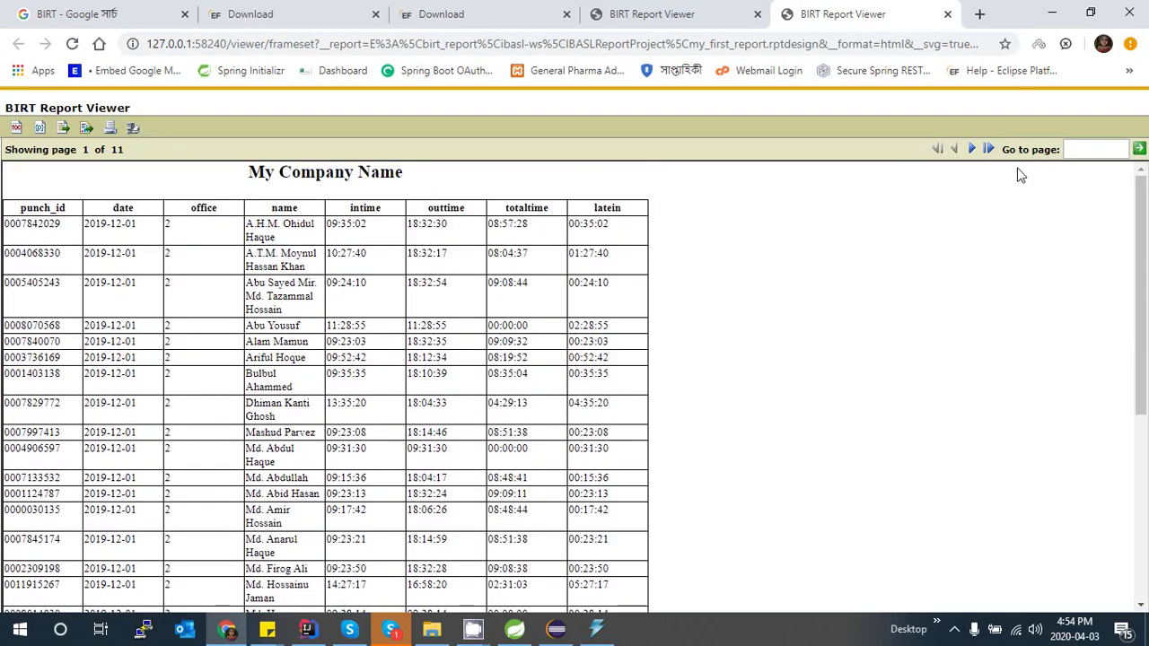
left_click(988, 149)
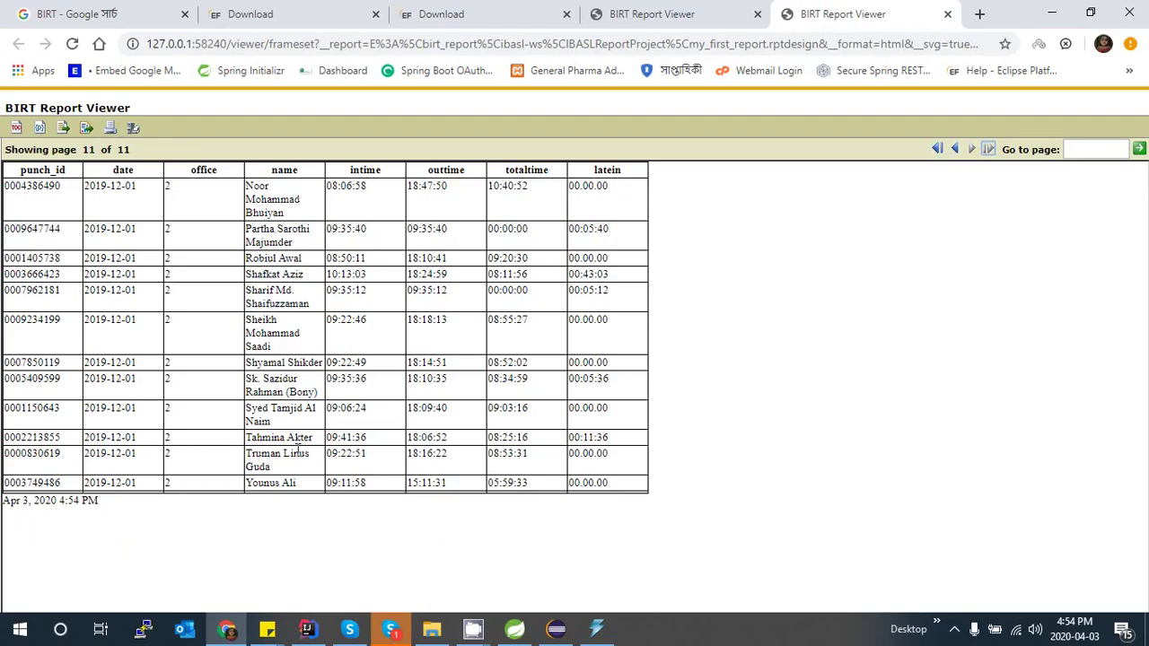
left_click(957, 149)
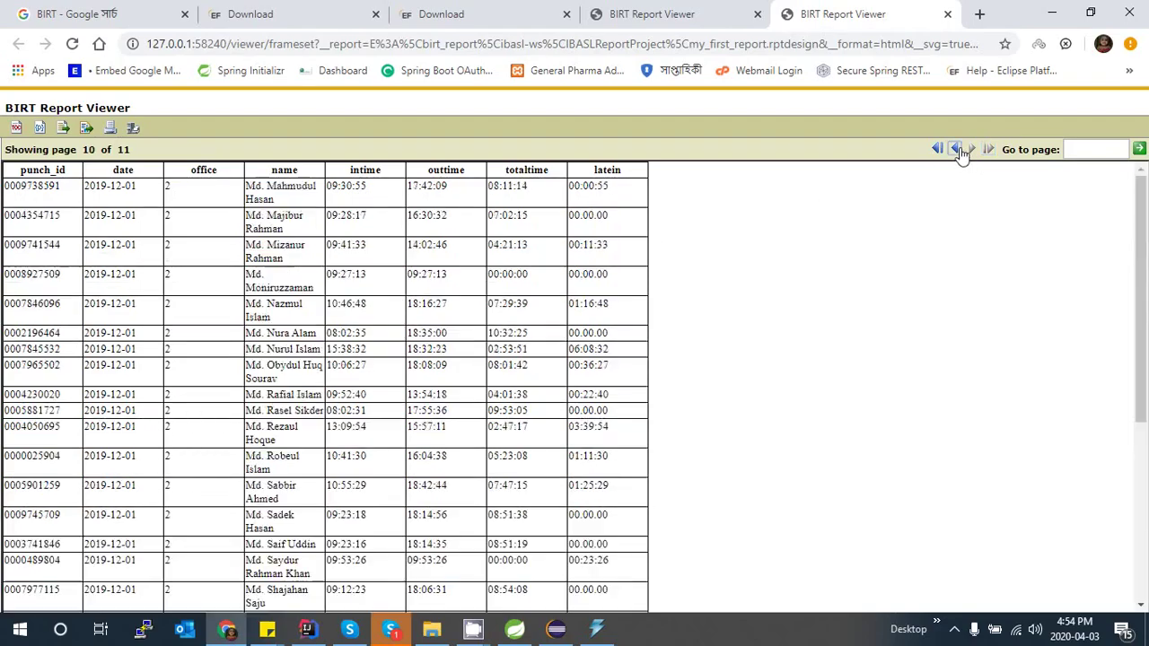
left_click(957, 149)
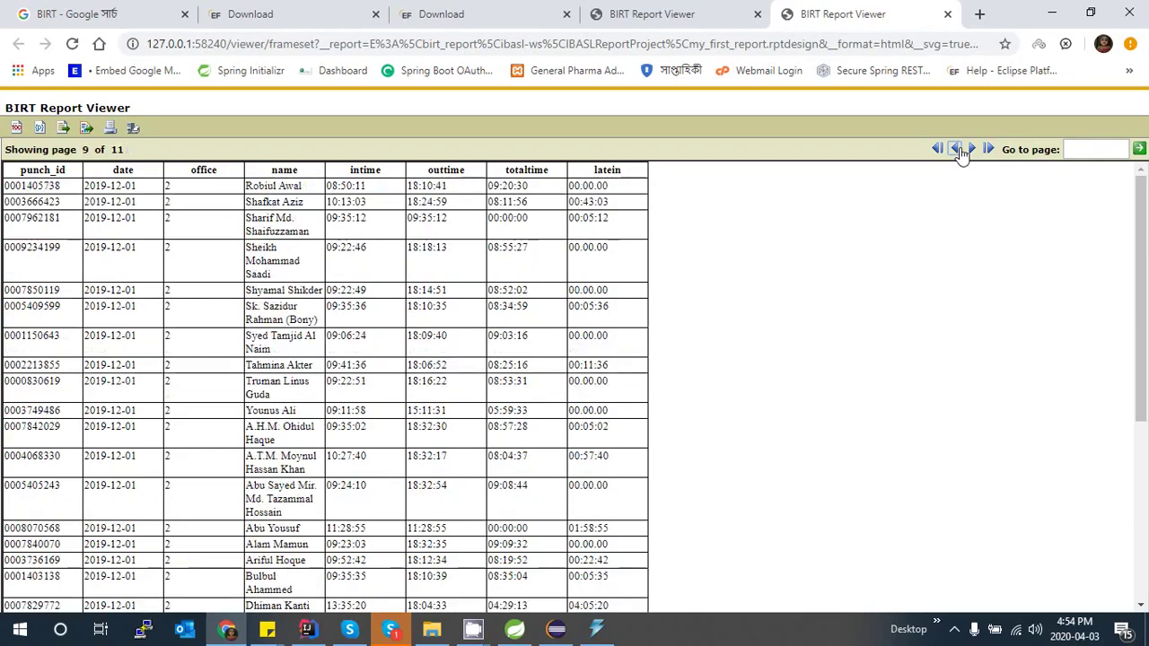
left_click(957, 150)
left_click(956, 150)
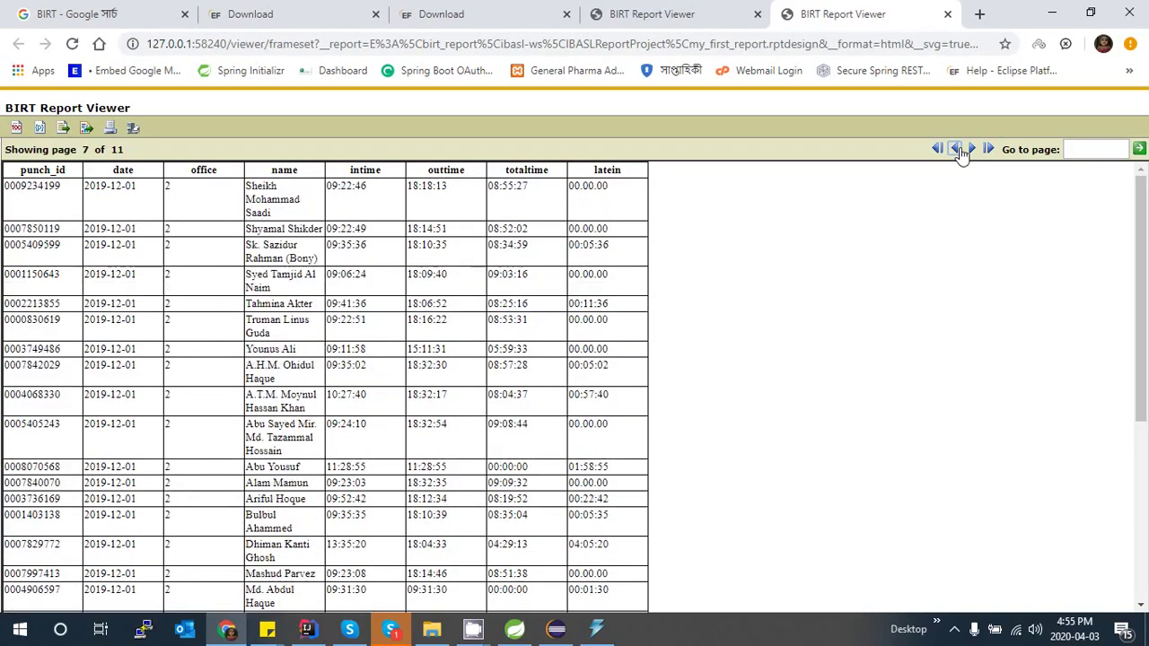
left_click(956, 150)
left_click(956, 150)
left_click(956, 150)
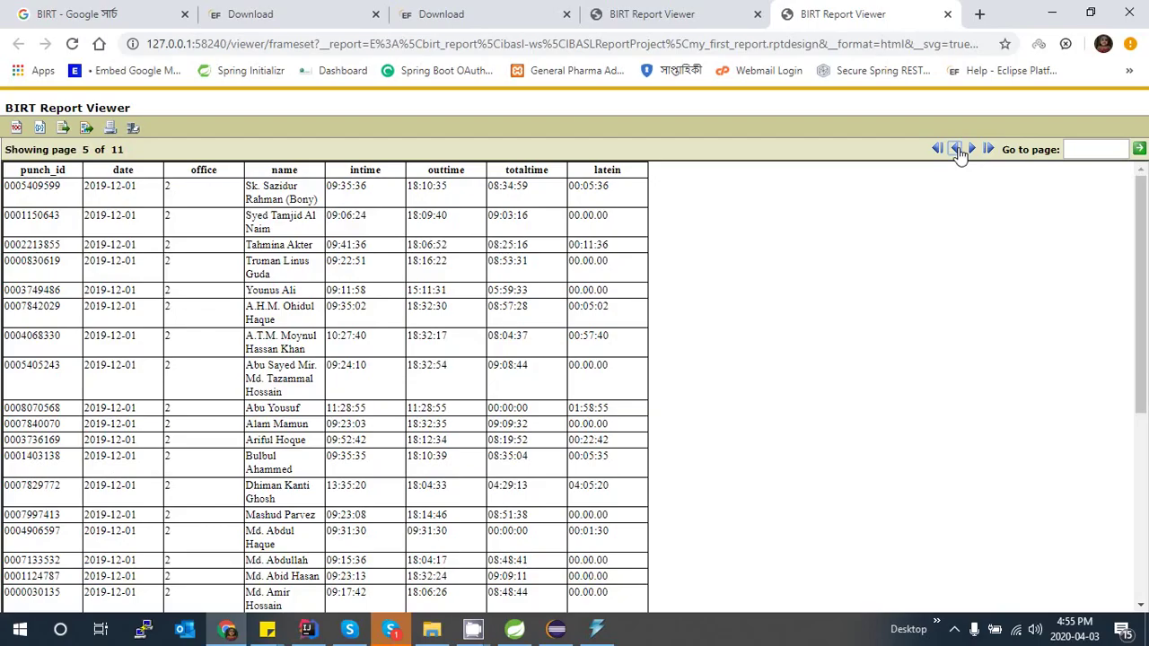
left_click(957, 150)
left_click(957, 150)
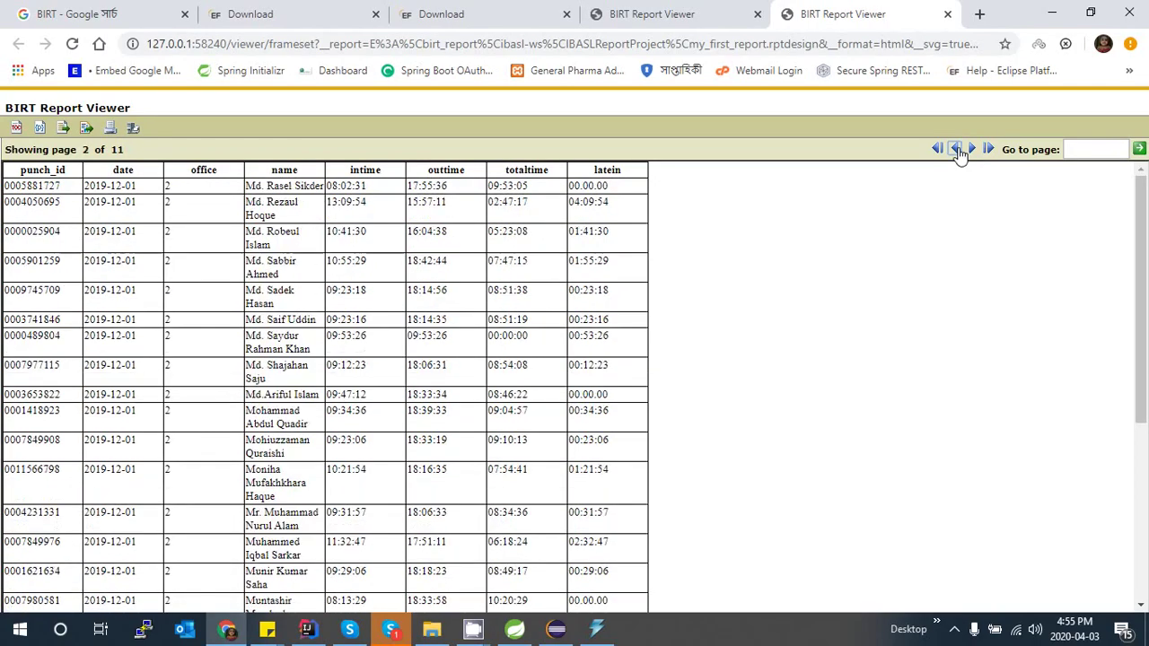
left_click(956, 150)
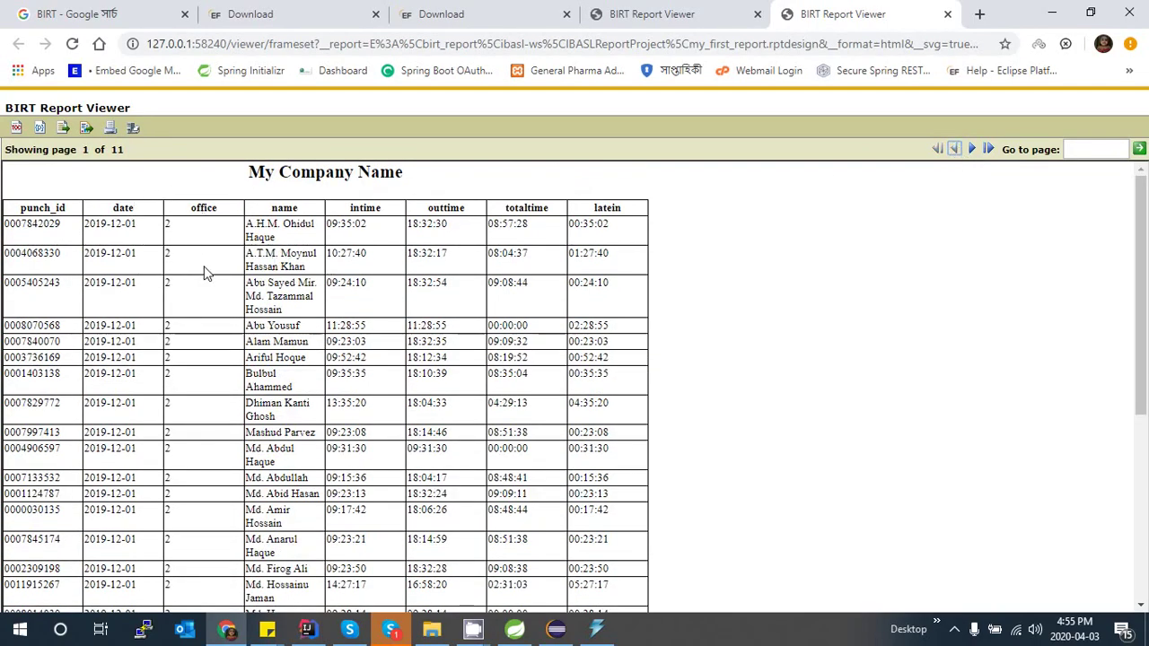
scroll(341, 299, "down", 5)
scroll(203, 466, "up", 5)
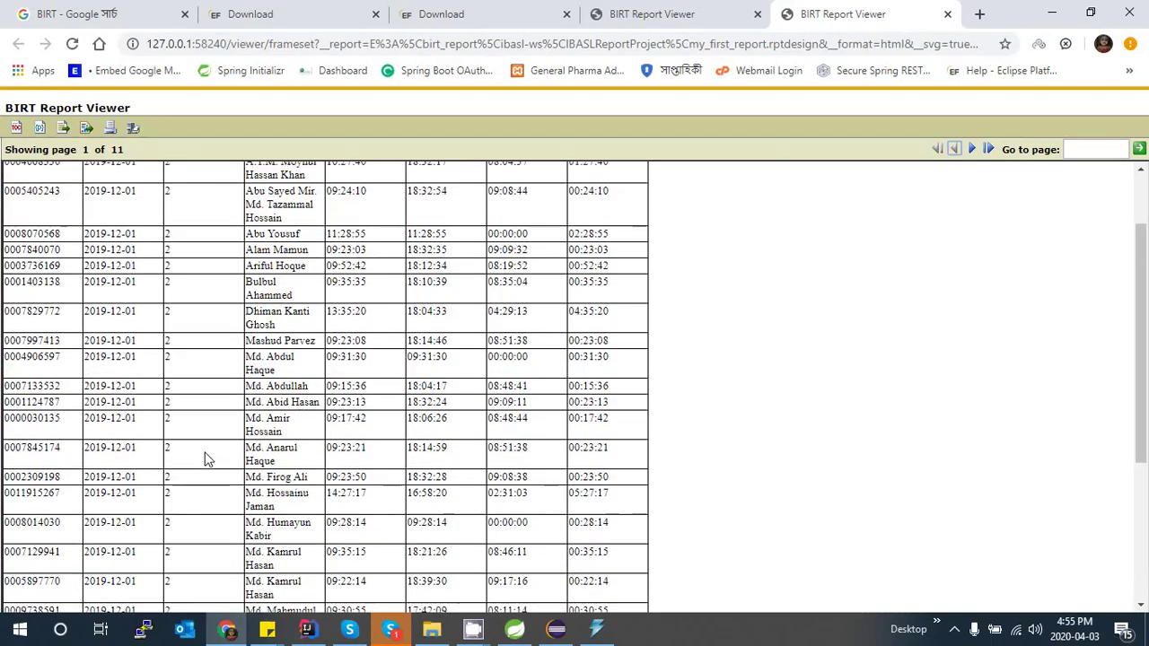
scroll(229, 292, "down", 4)
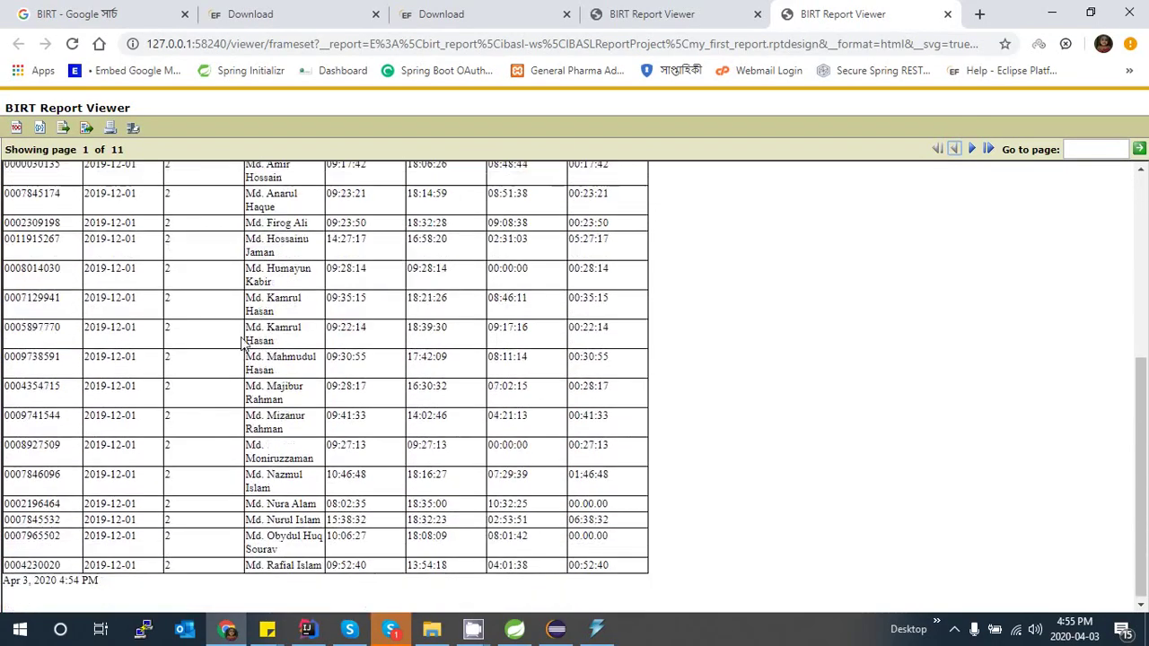
scroll(220, 422, "up", 1)
scroll(207, 404, "up", 3)
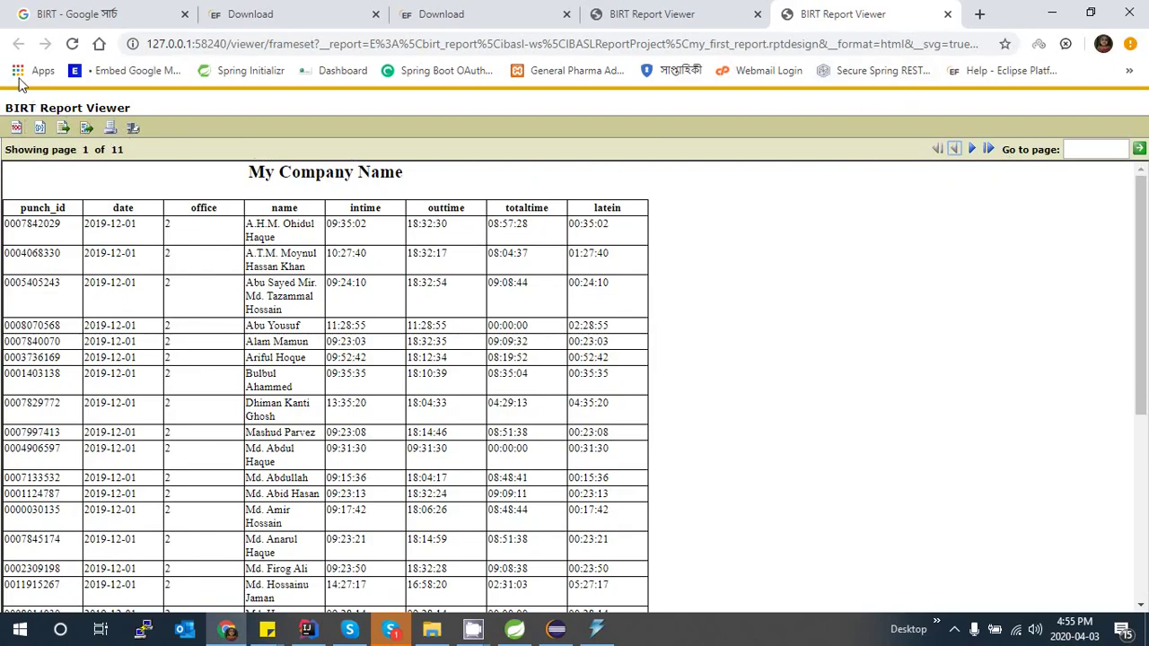
Reload the report and run it with P_OFFICE_ID 1 and P_DATE 2019-12-01, repeat the run, and reopen the parameter prompt.
left_click(72, 44)
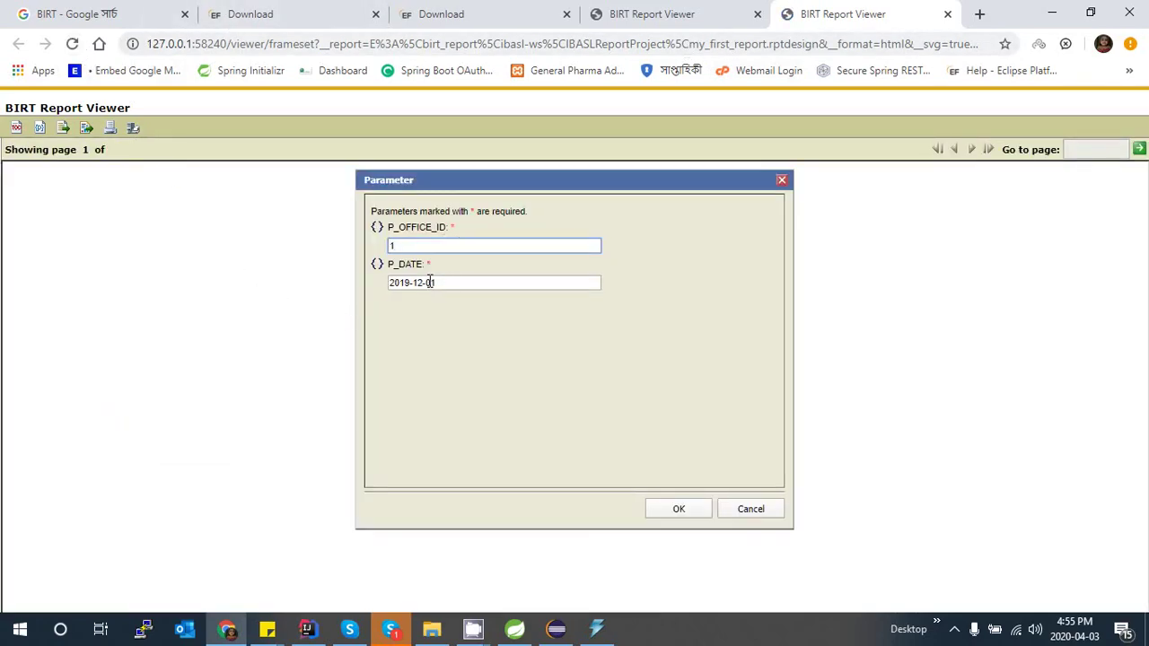
left_click(679, 508)
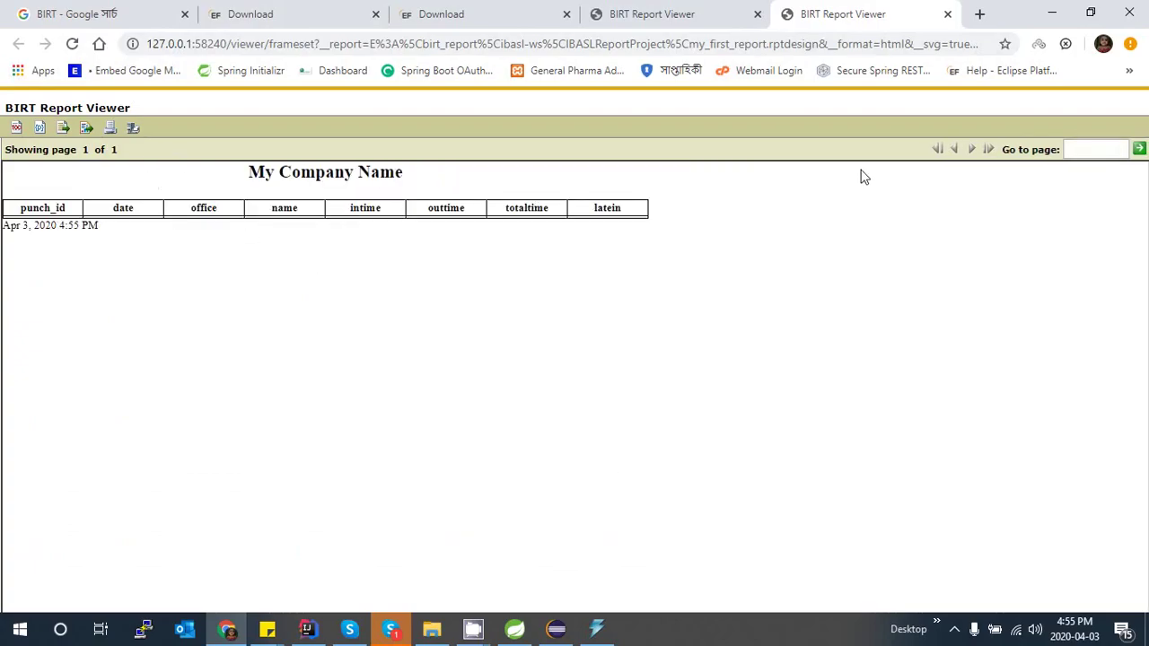
left_click(72, 43)
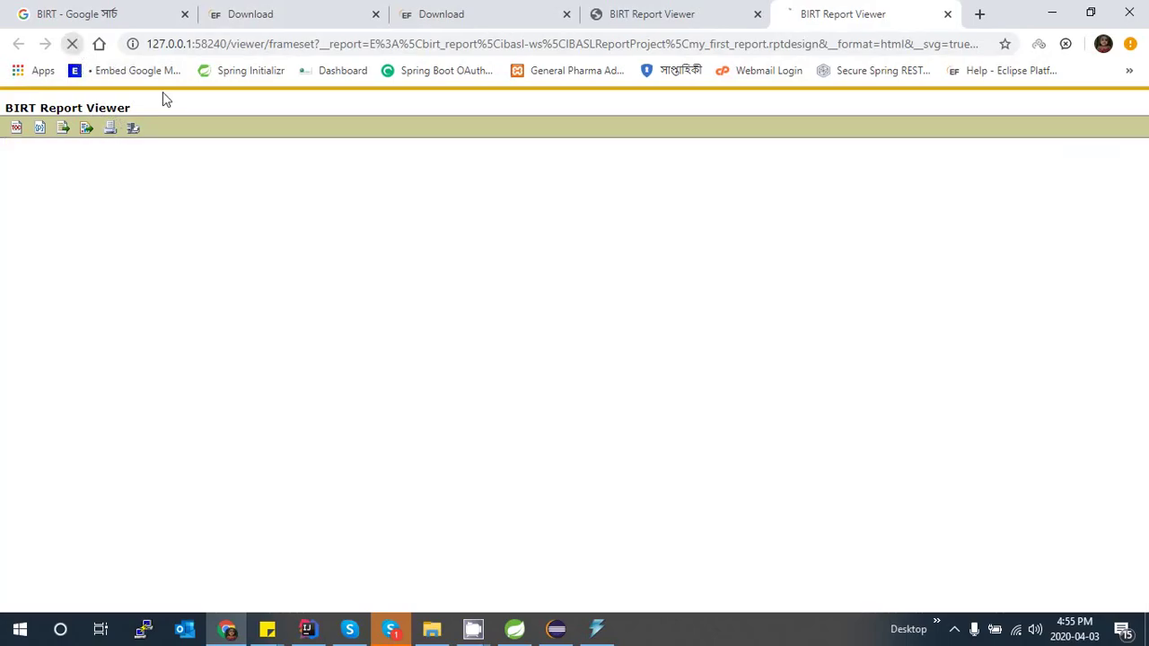
type("19-12-01")
left_click(678, 508)
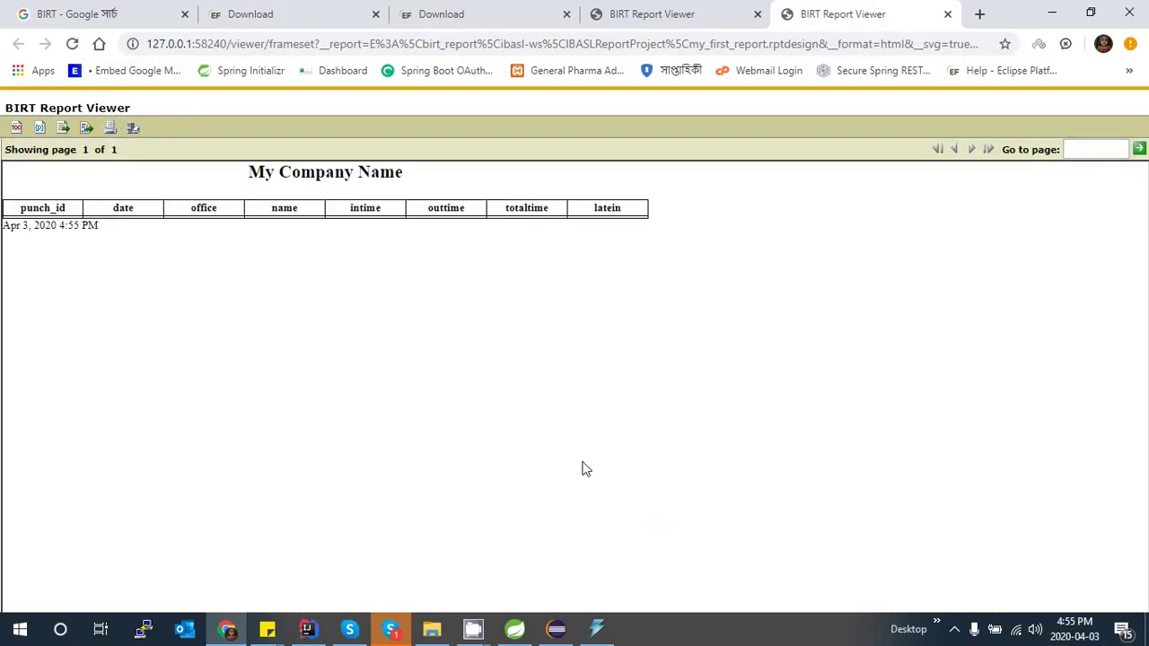
left_click(72, 45)
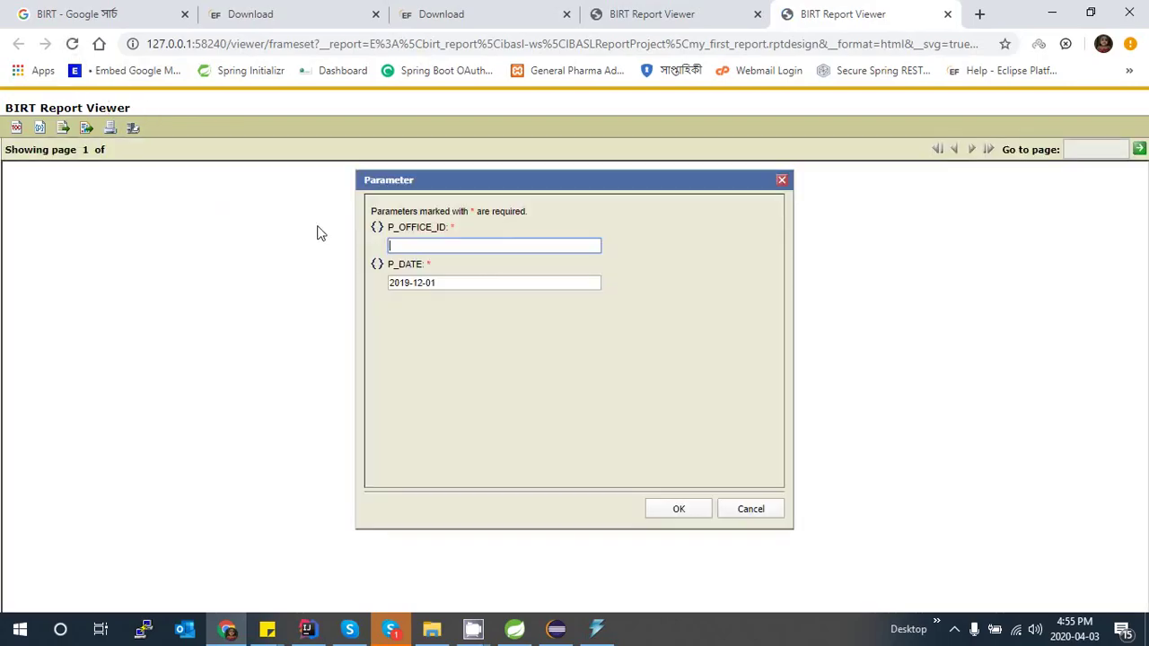
left_click(434, 283)
left_click(424, 250)
Switch to MySQL Query Browser, add the query SELECT distinct office FROM hrms.attendance below the existing one, and execute only that query.
left_click(596, 629)
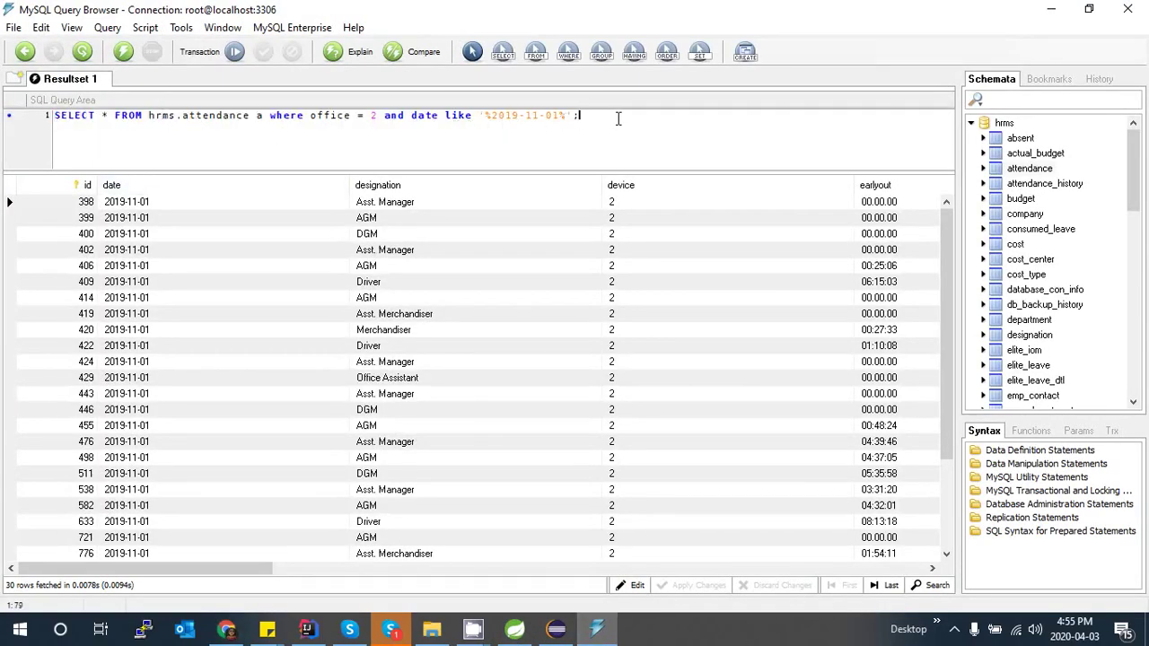
key("Return")
key("Return")
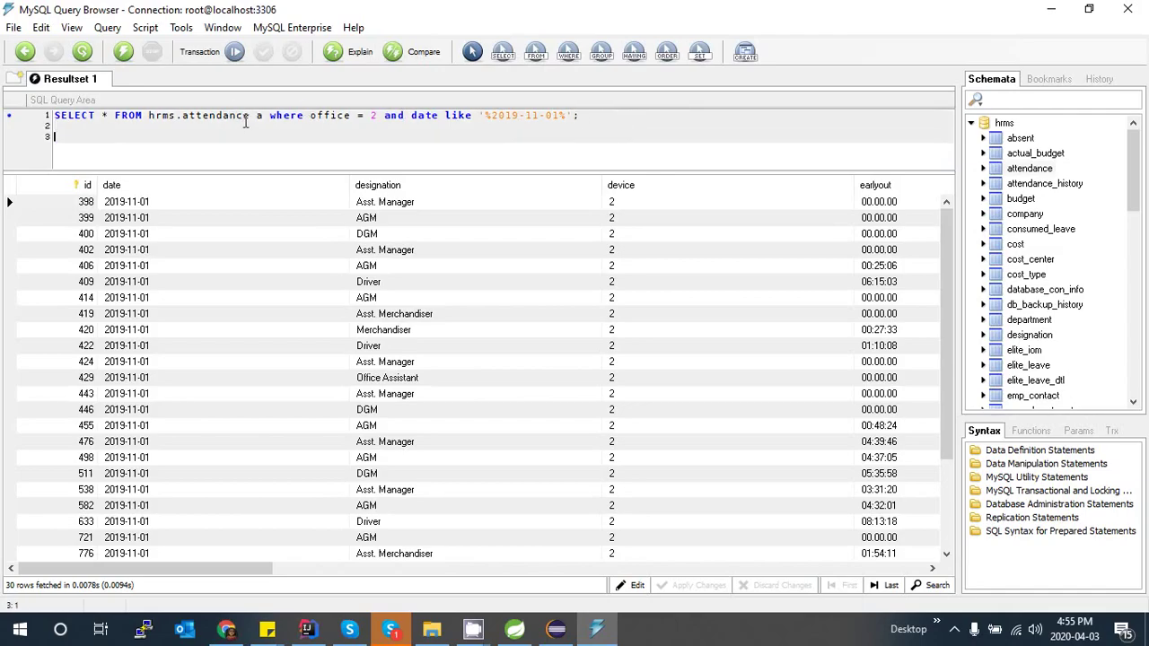
left_click_drag(256, 117, 3, 108)
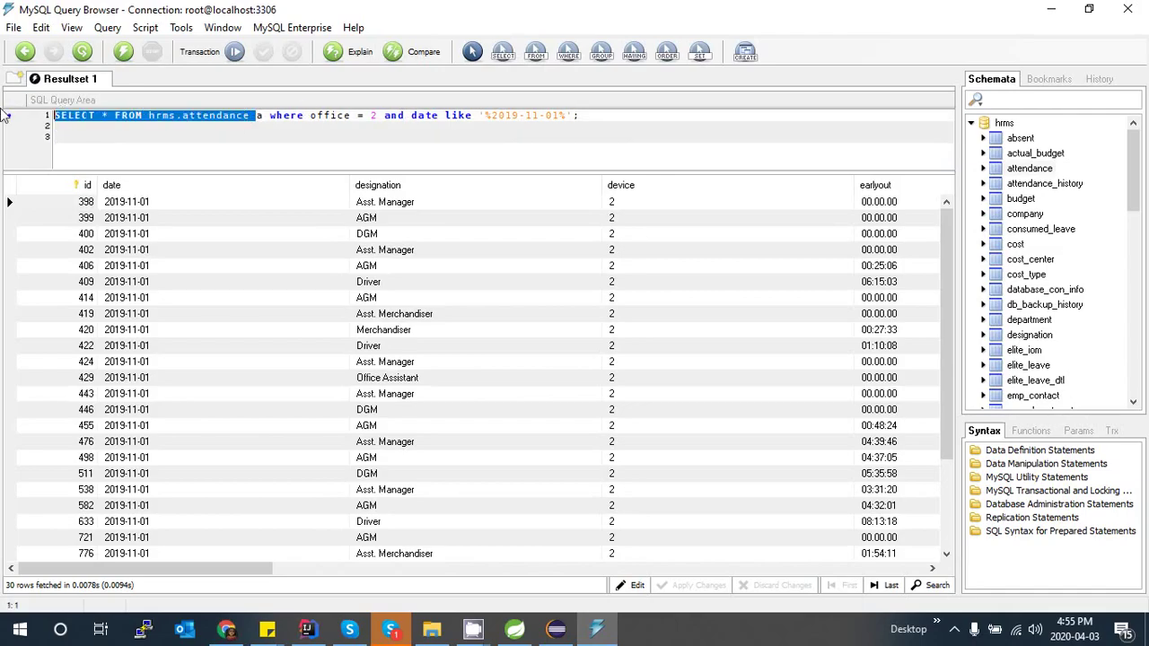
key("ctrl+c")
left_click(85, 144)
key("ctrl+v")
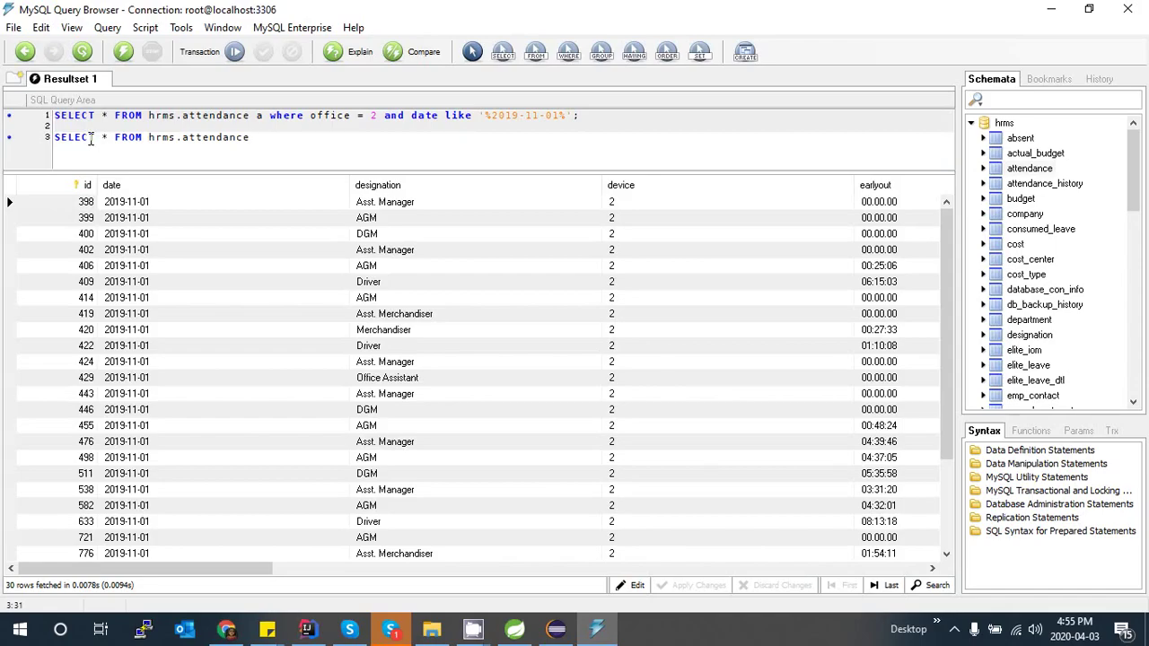
type("distinct office")
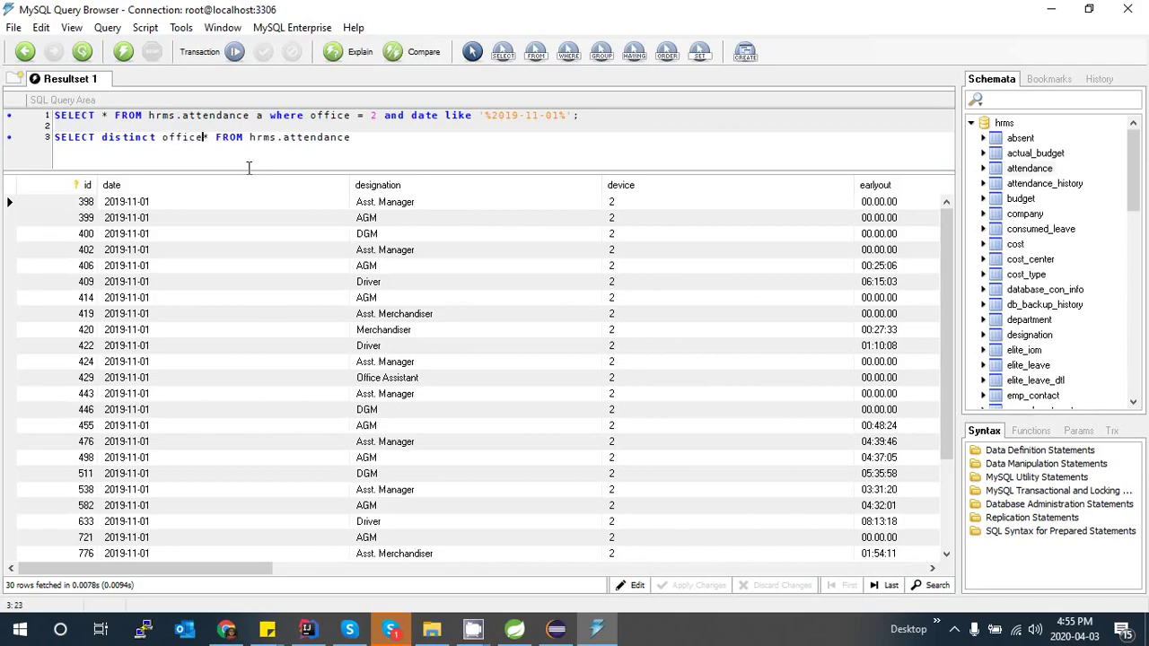
key("Delete")
left_click_drag(357, 150, 54, 139)
left_click(123, 53)
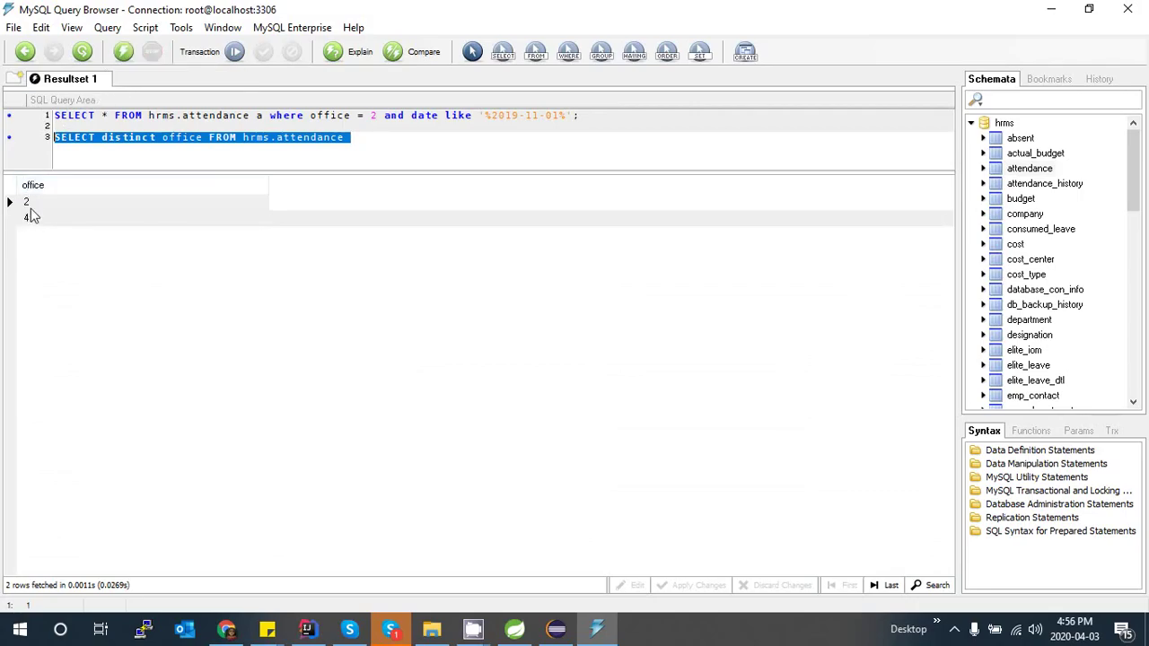
Return to the report viewer, run the report with P_OFFICE_ID 4 and P_DATE 2019-12-01, and look through both pages.
left_click(1050, 9)
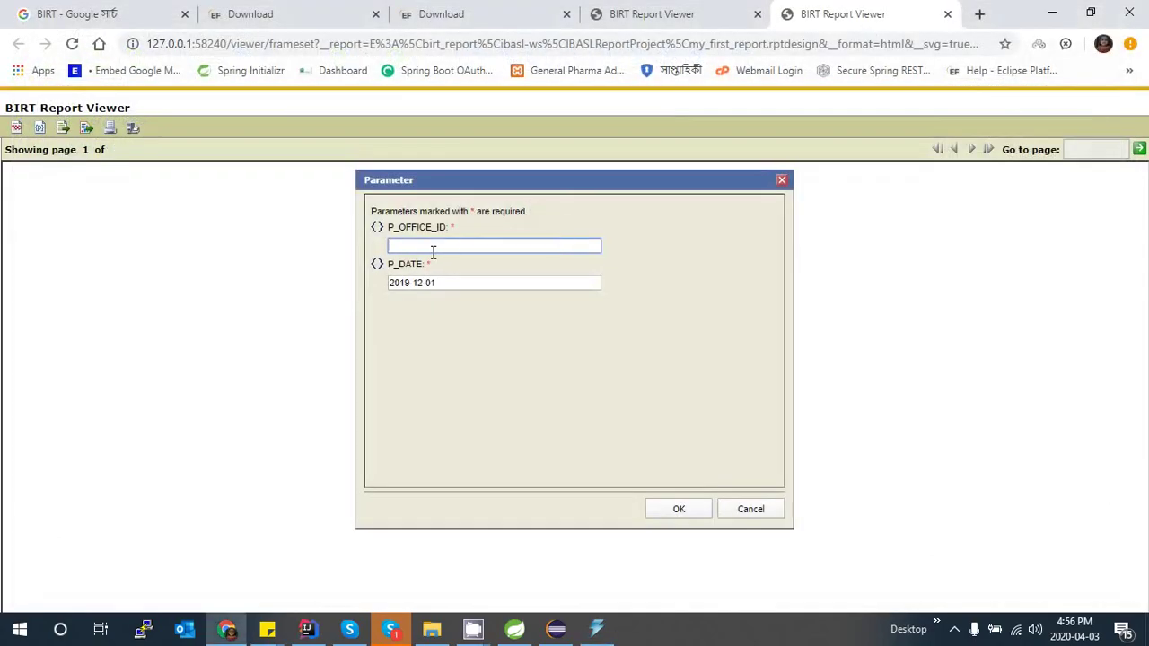
type("4")
left_click(637, 442)
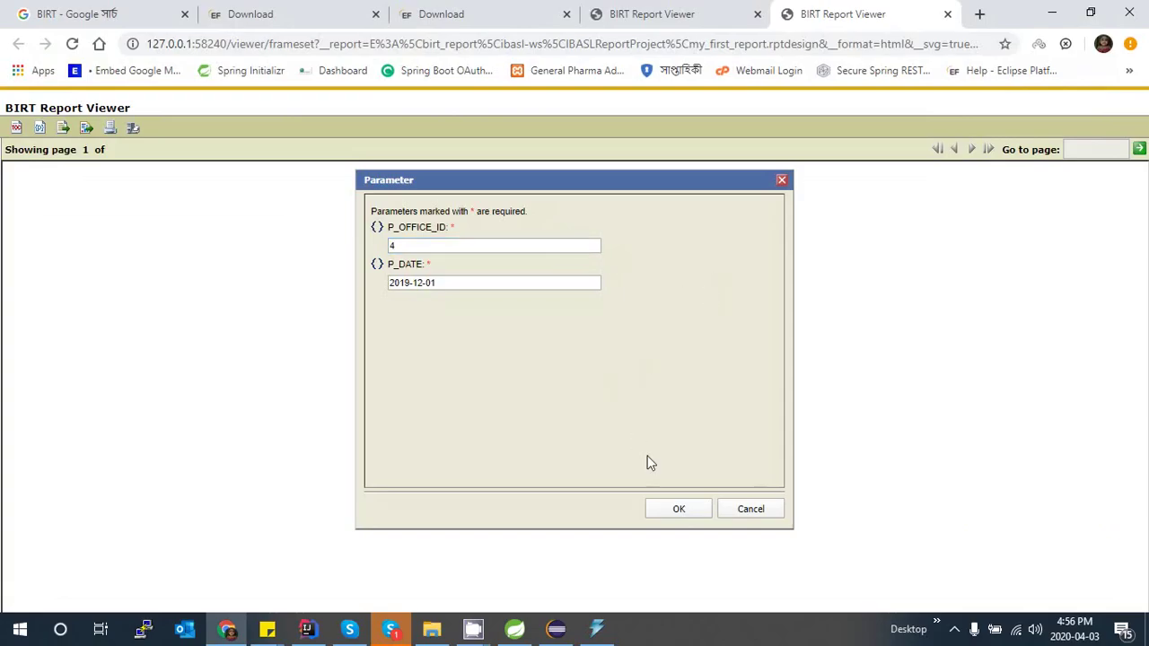
left_click(676, 509)
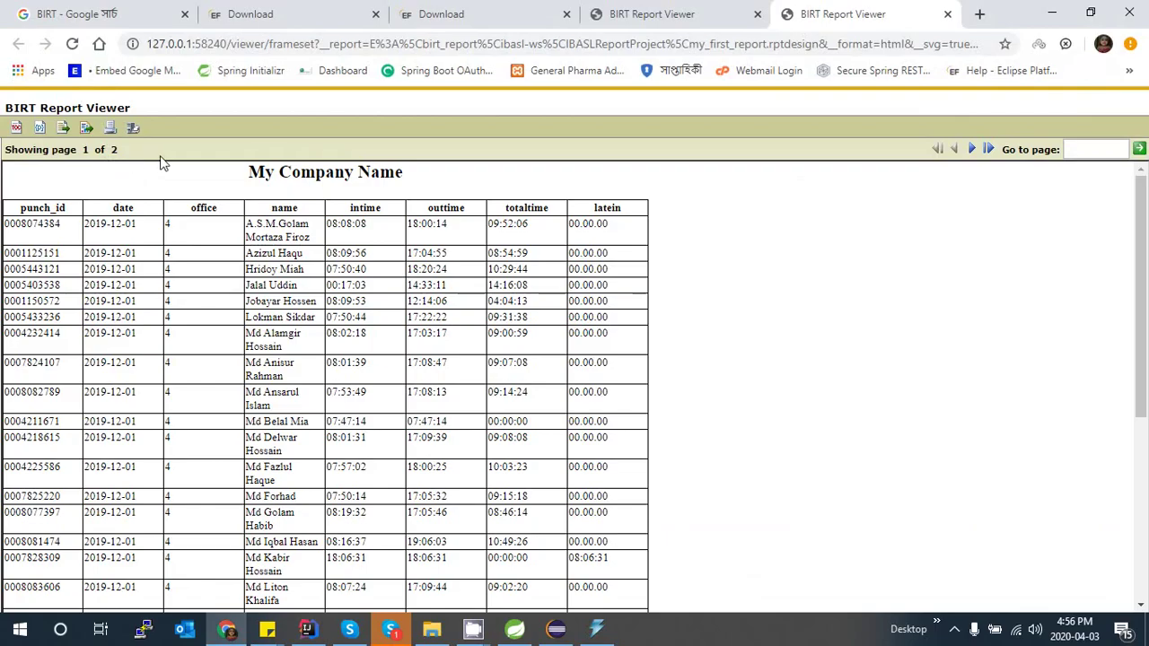
scroll(205, 300, "down", 4)
scroll(871, 216, "up", 4)
left_click(970, 149)
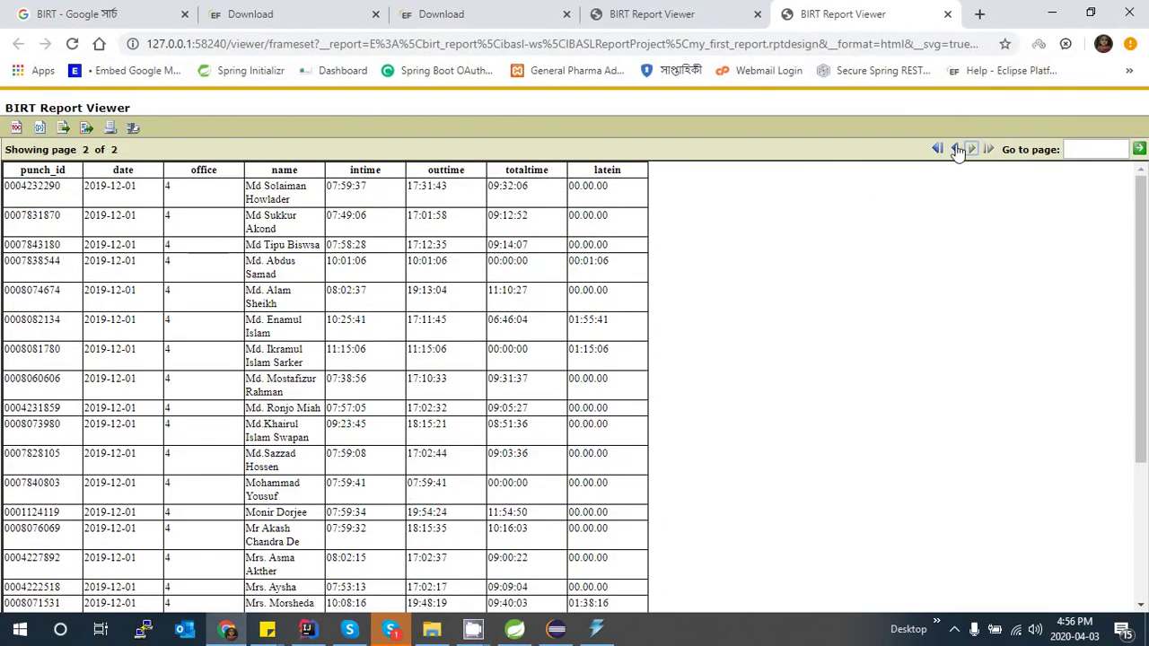
left_click(955, 148)
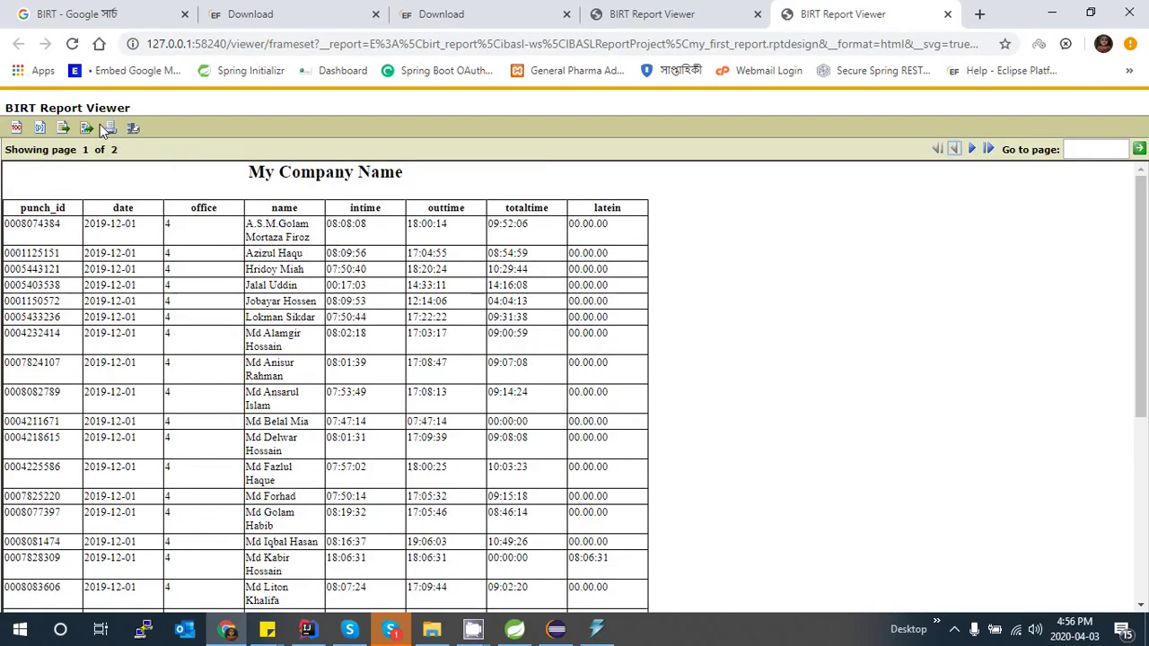
Reload the report, run it for office 4 with P_DATE 2019-12-15, and check the date column on both pages.
left_click(72, 43)
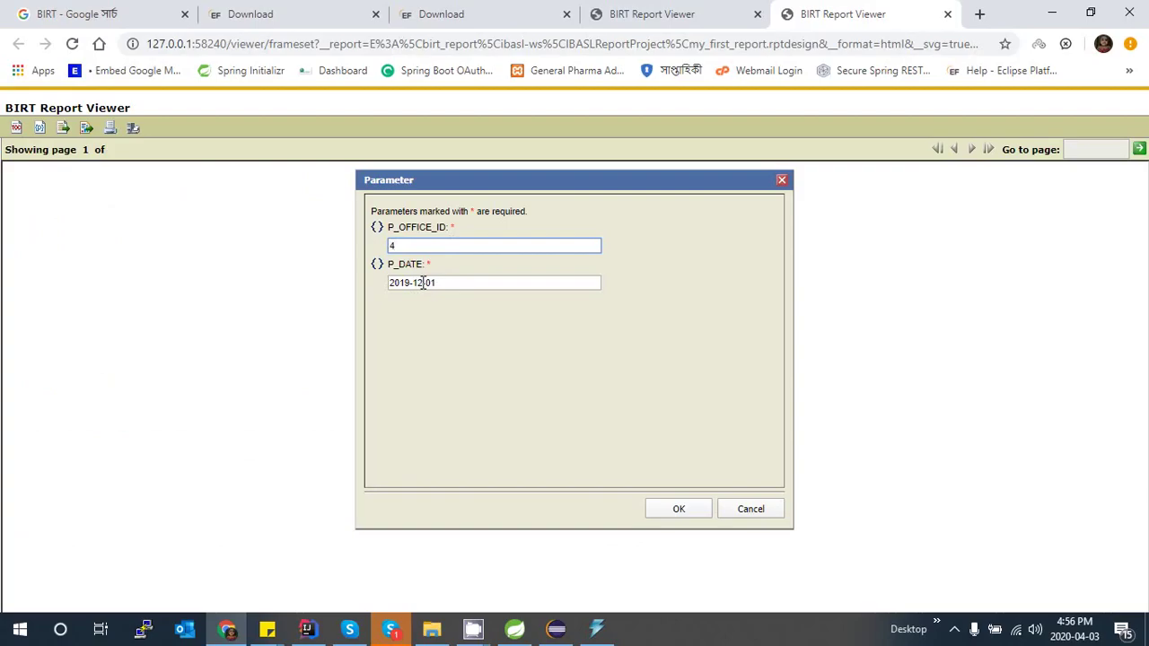
left_click_drag(429, 283, 444, 283)
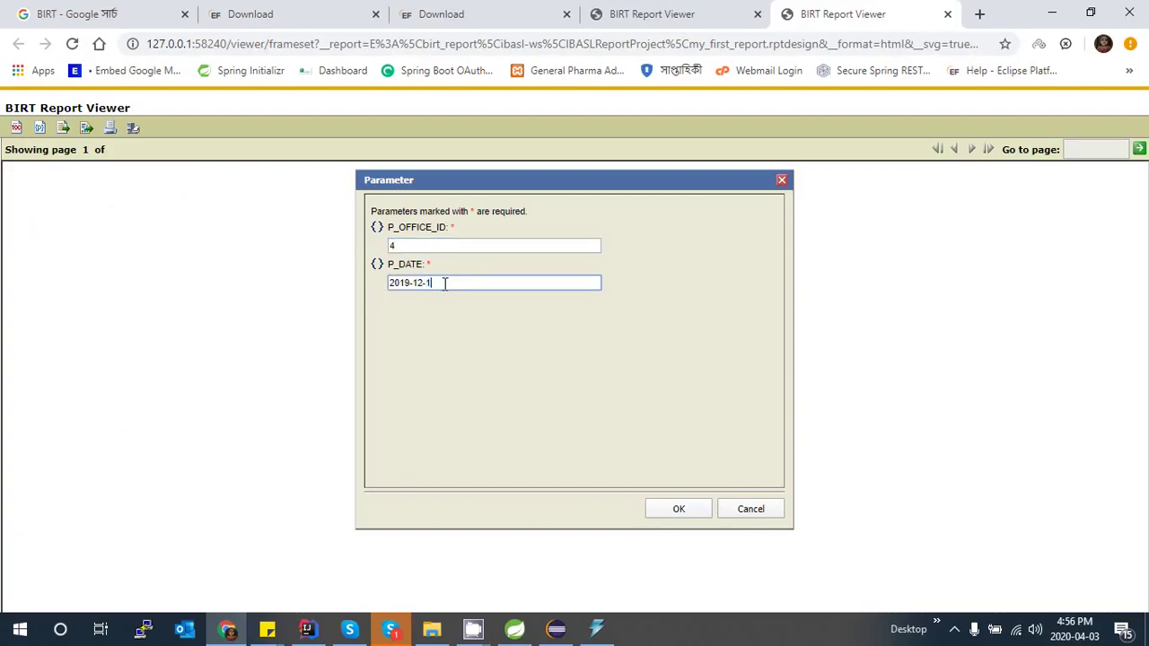
left_click(682, 511)
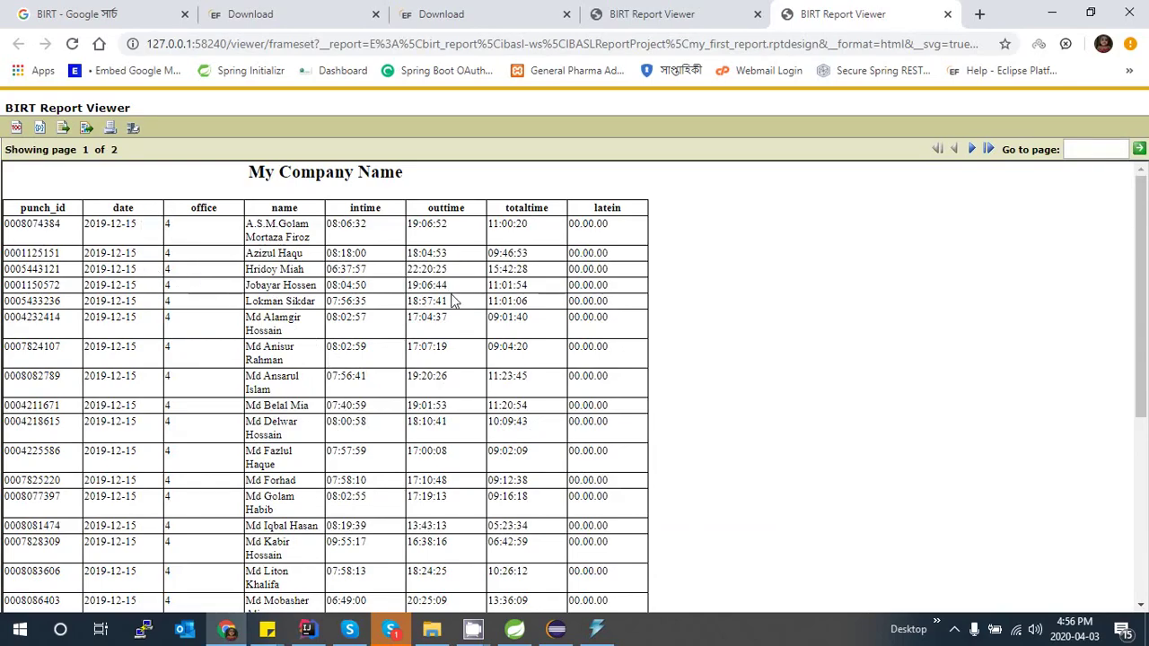
scroll(453, 302, "down", 4)
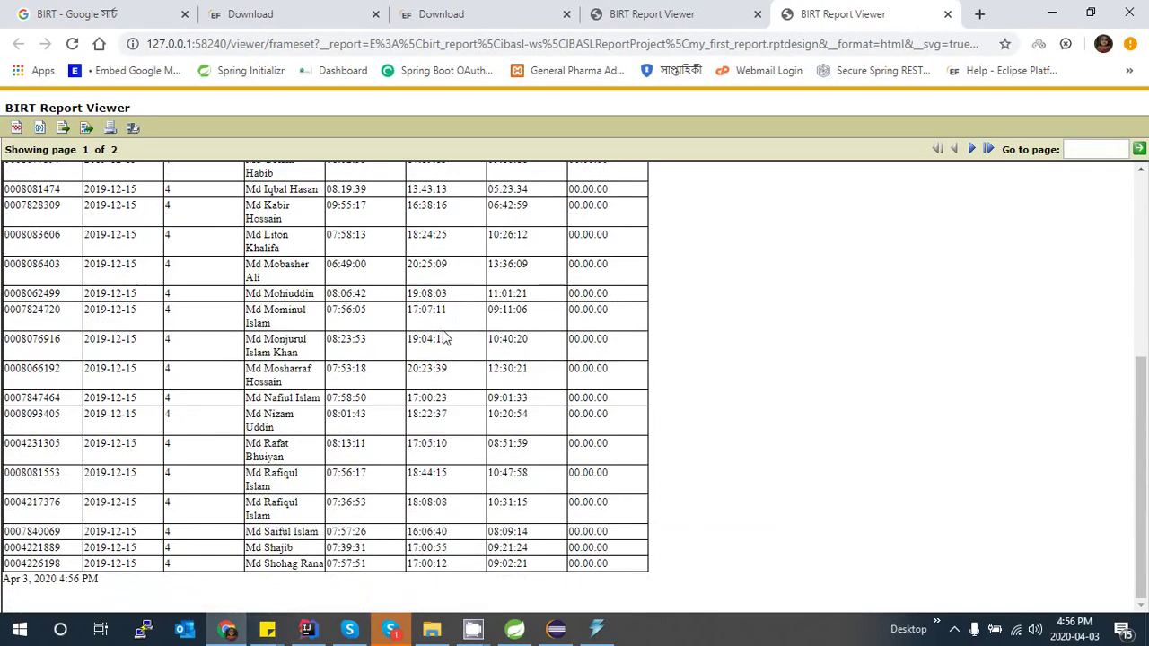
left_click(971, 149)
scroll(238, 305, "down", 4)
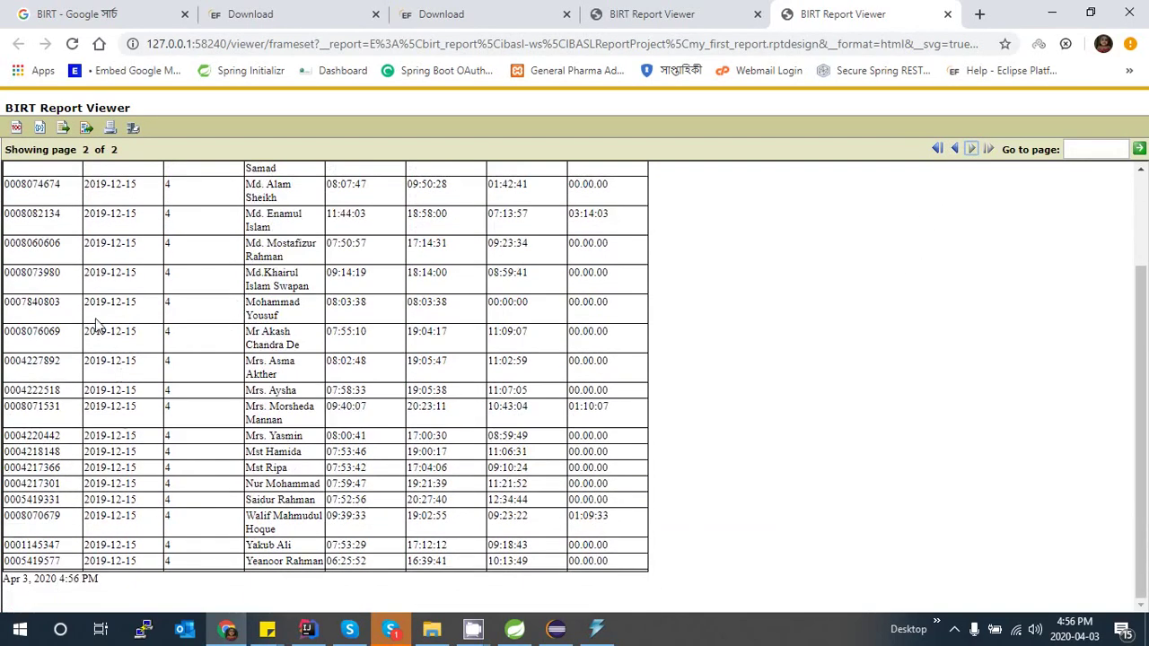
left_click_drag(136, 544, 119, 544)
left_click_drag(91, 403, 197, 209)
left_click_drag(136, 231, 90, 231)
In the Eclipse report design, center-align the punch_id, date, office, intime, outtime, totaltime and latein data fields in the detail row.
left_click(1051, 14)
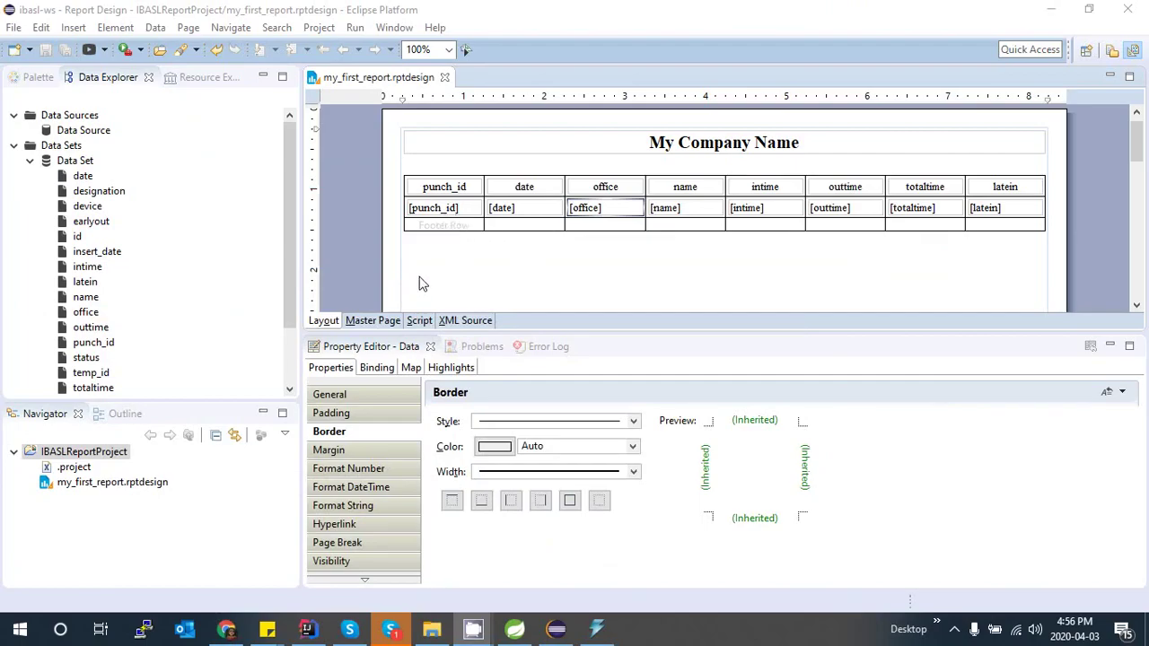
left_click(469, 209)
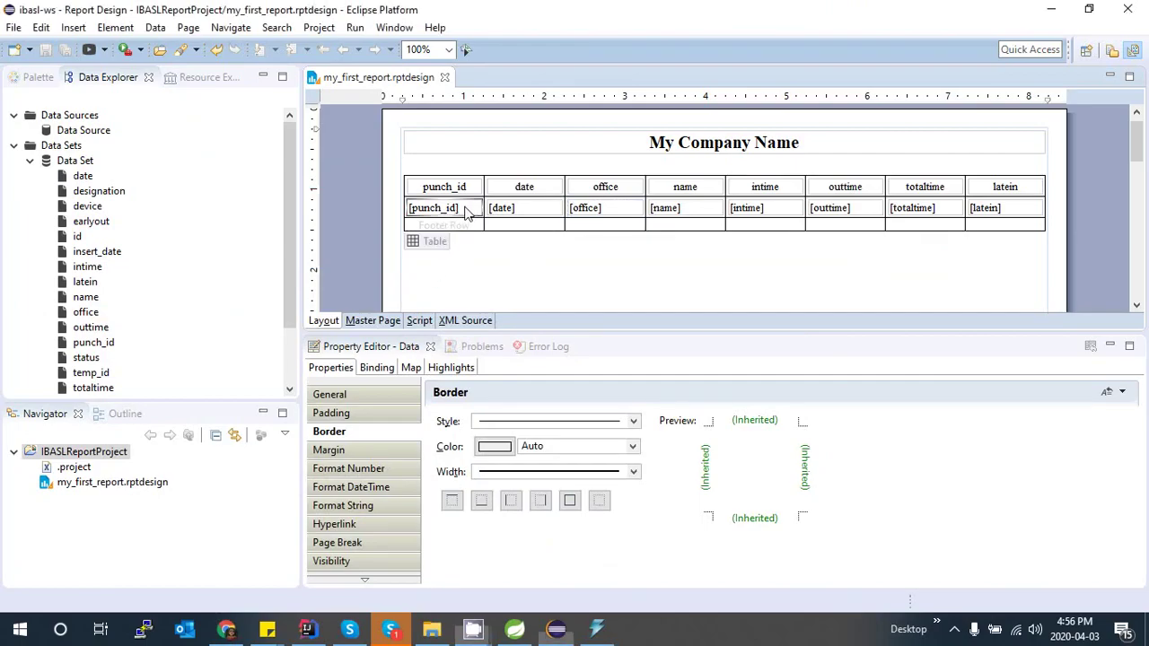
left_click(517, 209)
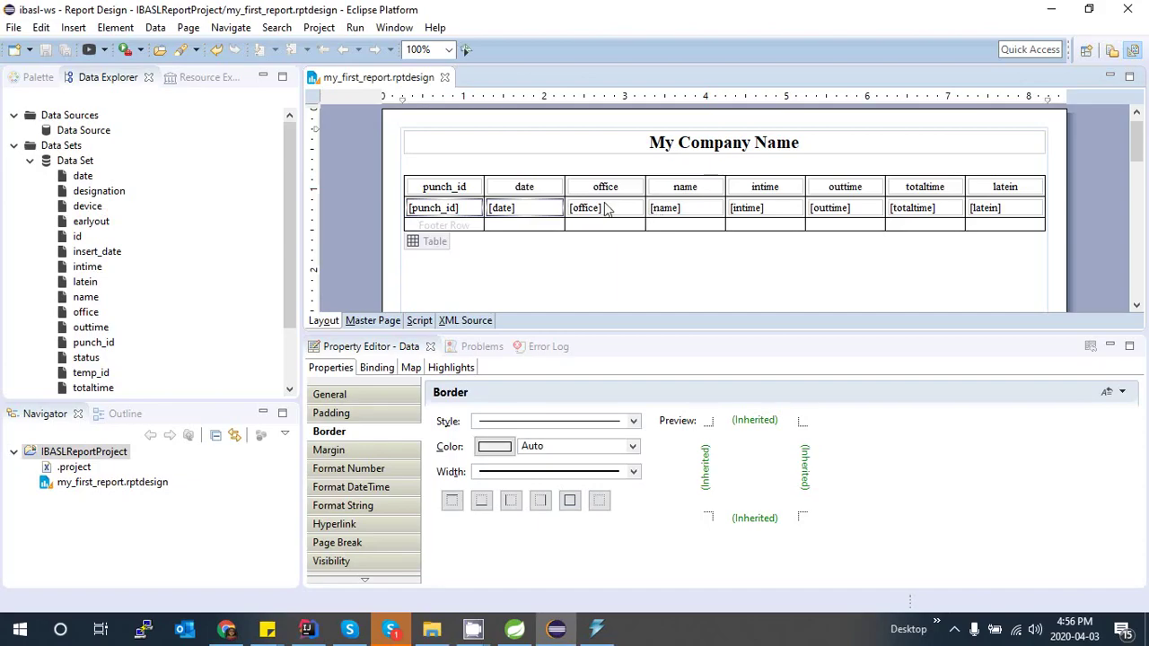
left_click(606, 219)
left_click(983, 211)
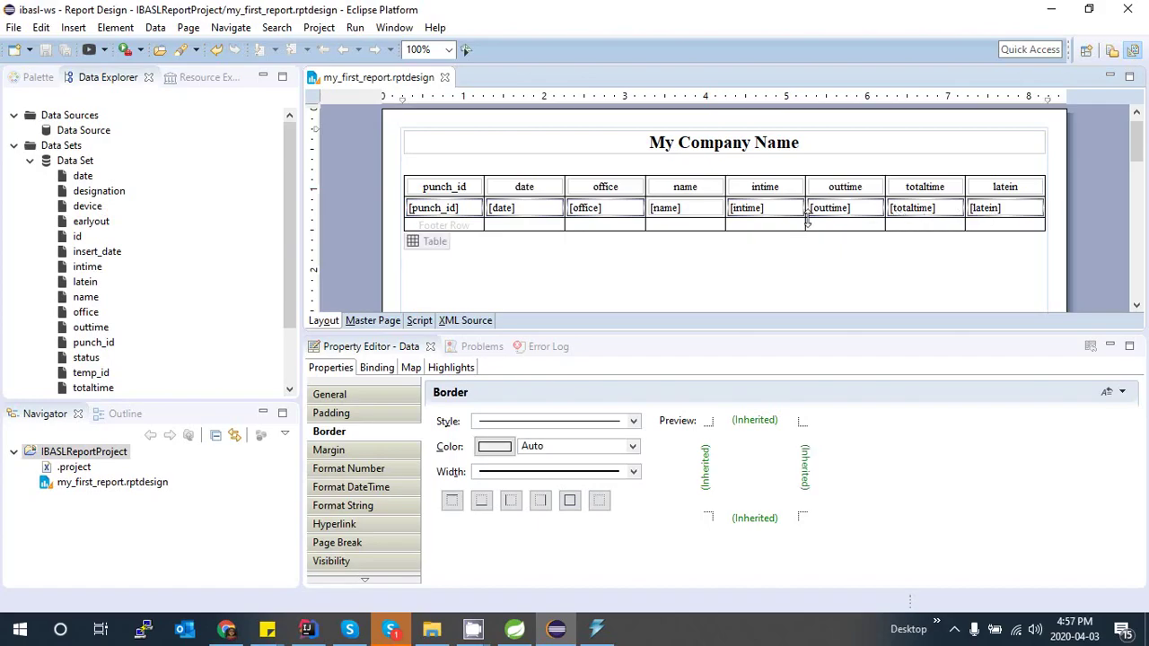
left_click(349, 396)
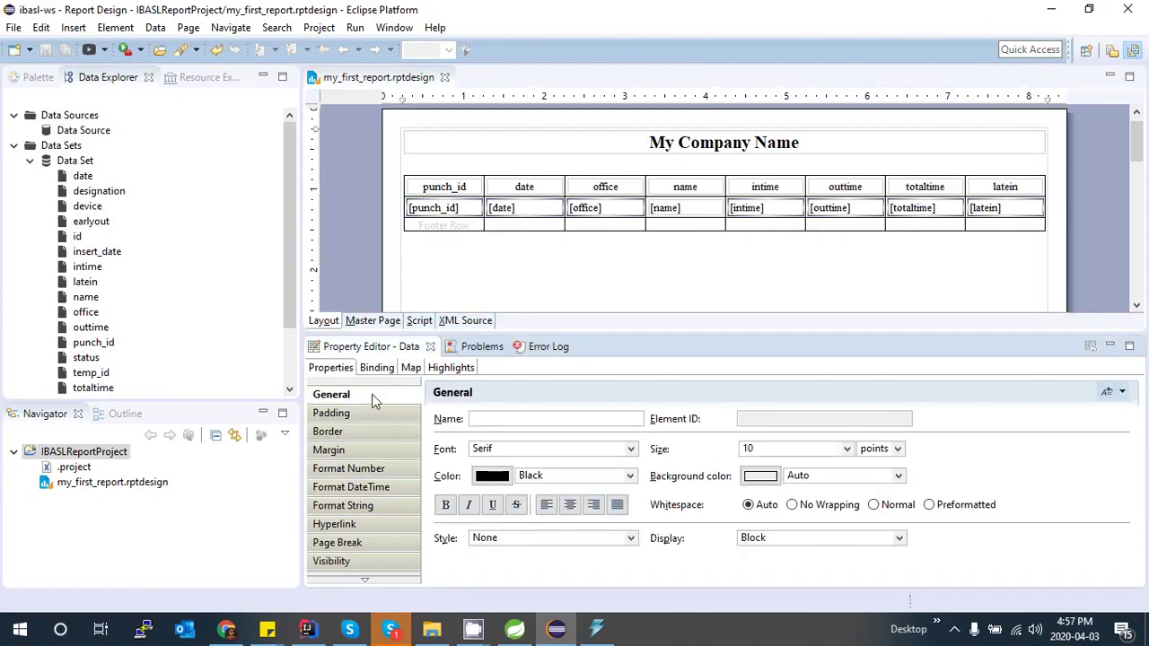
left_click(571, 506)
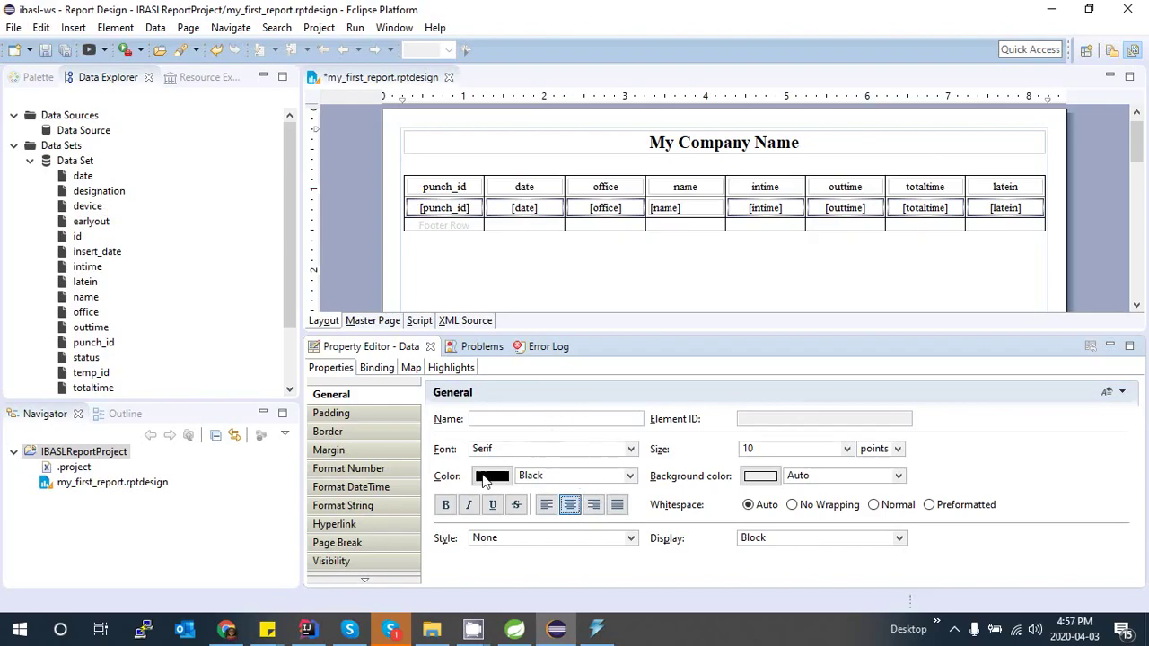
Set all eight header row labels, punch_id through latein, to 12 points and bold.
left_click(449, 191)
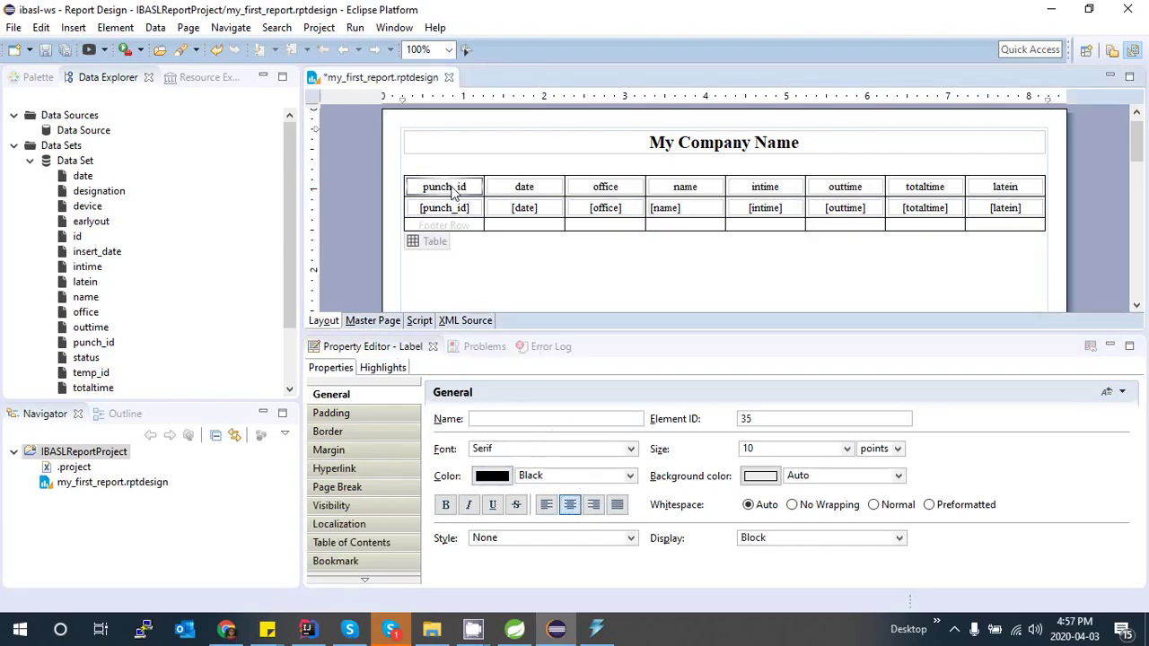
left_click(524, 190, "ctrl")
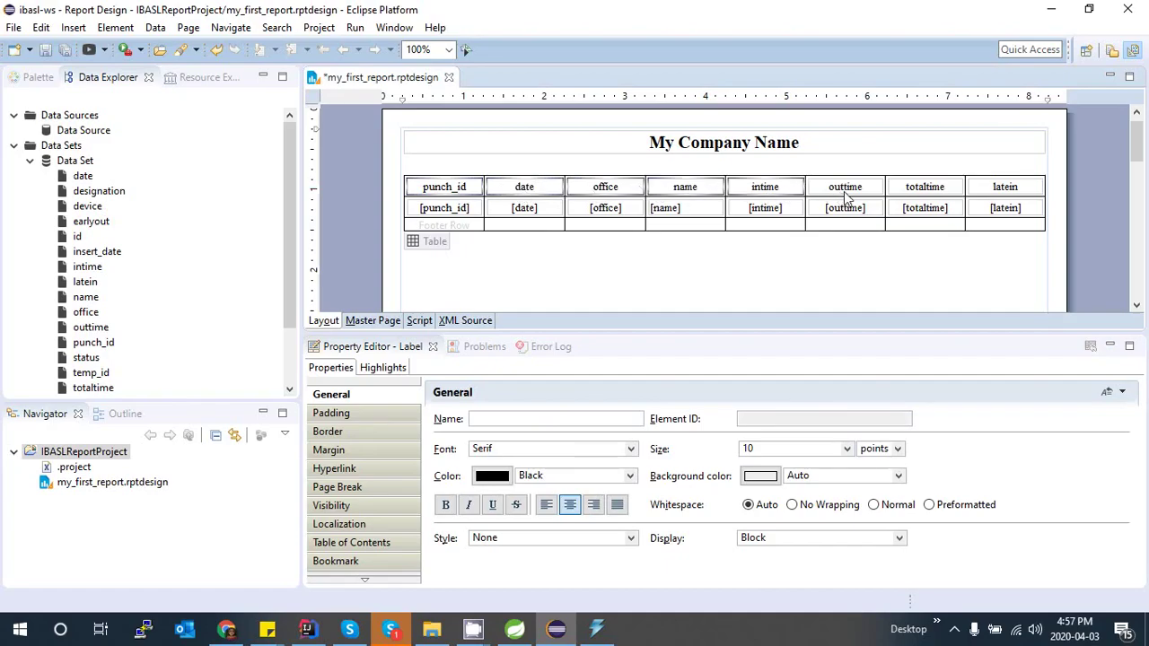
left_click(1005, 190, "ctrl")
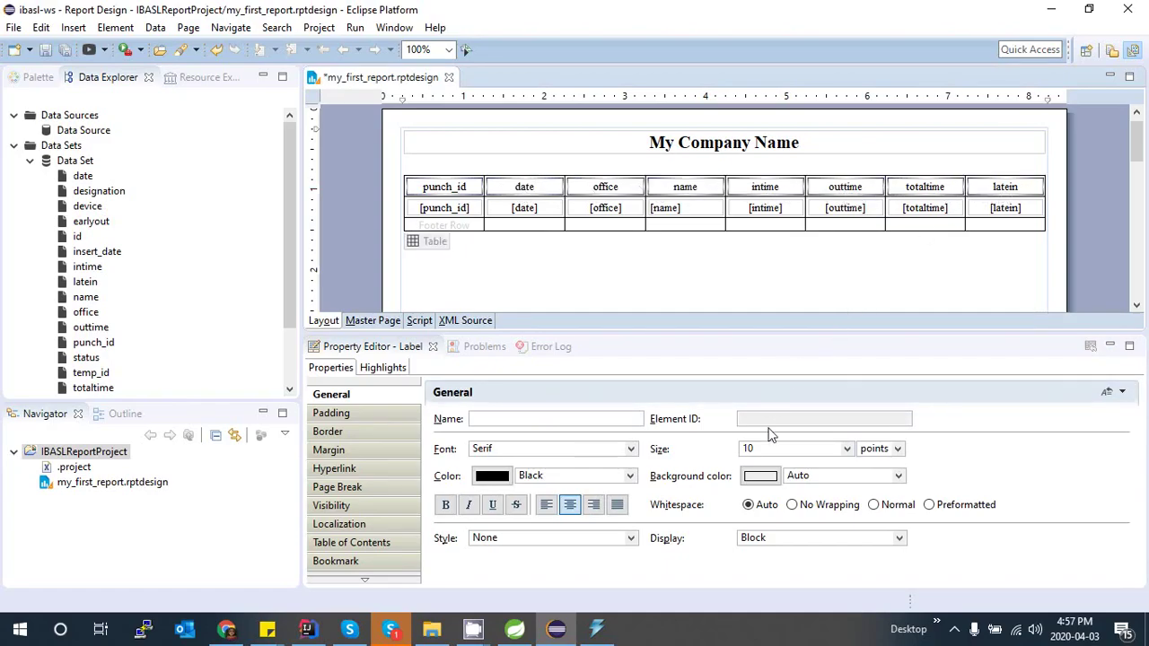
left_click(767, 449)
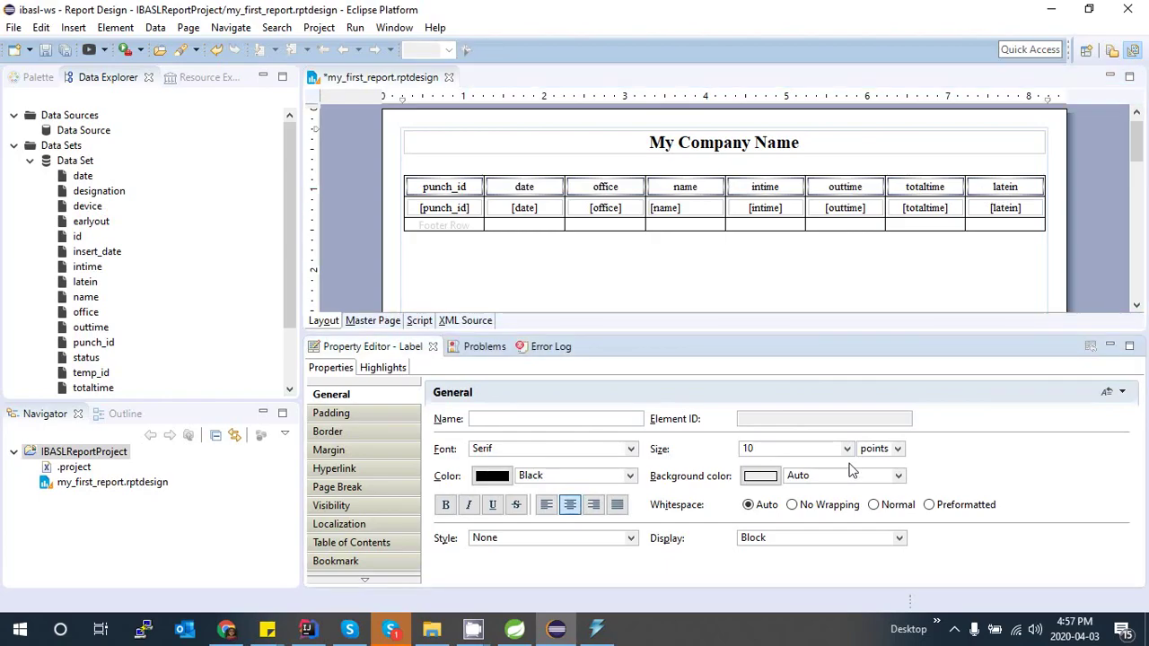
key("Return")
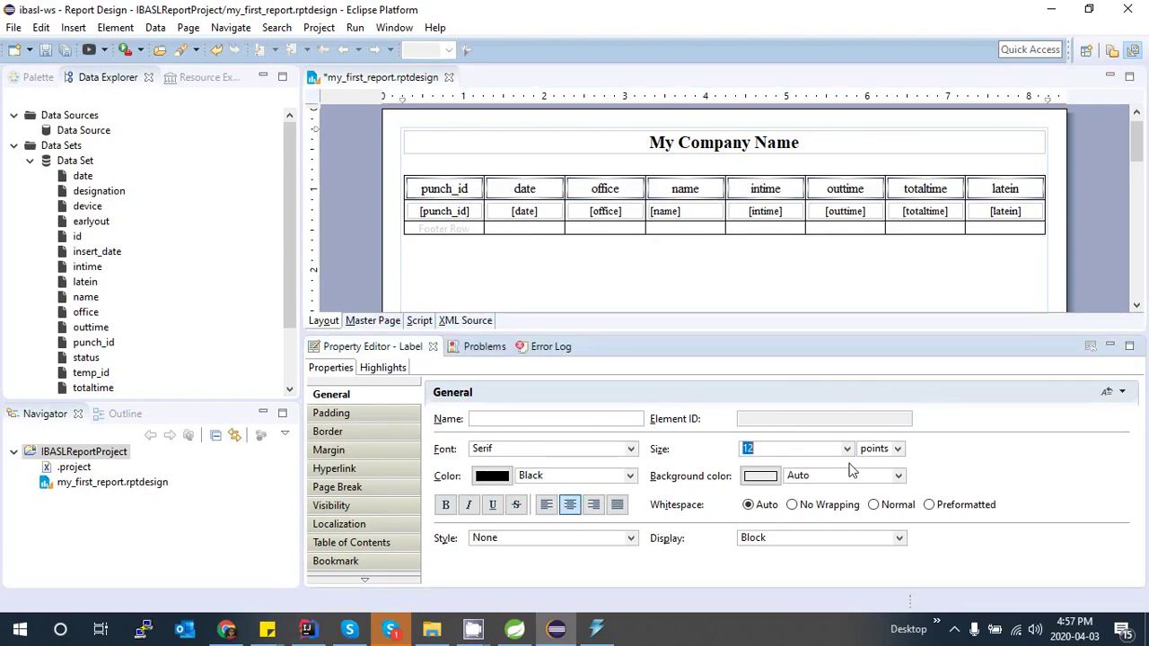
left_click(446, 504)
left_click(675, 260)
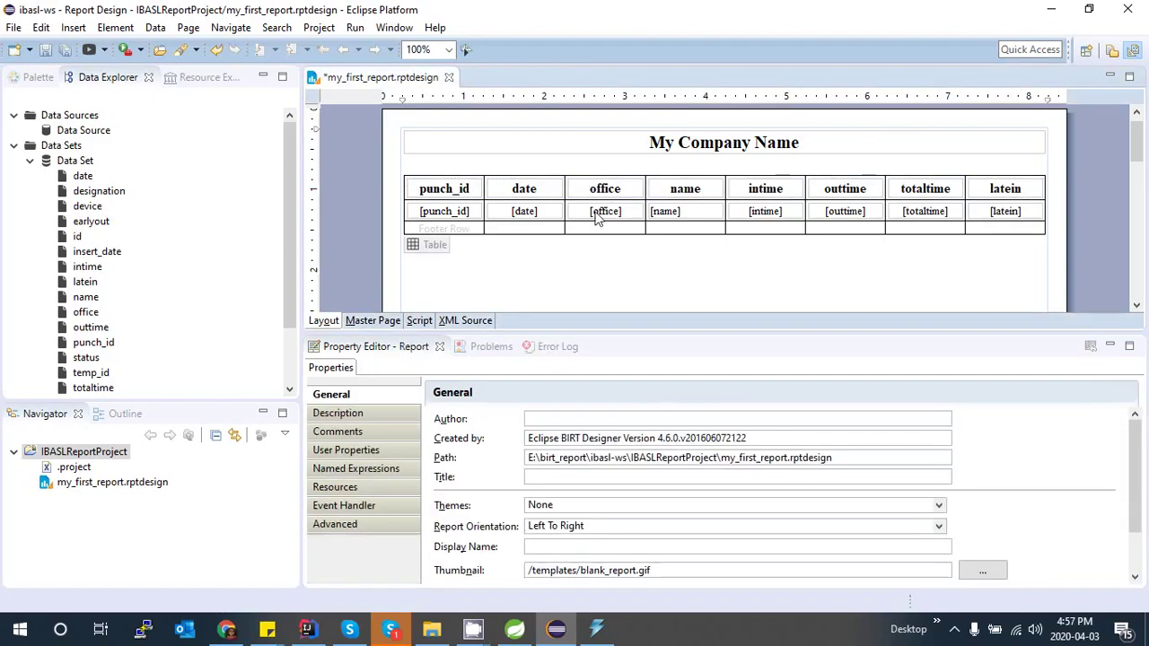
Save the report design and run it in the web viewer with P_OFFICE_ID 4 and P_DATE 2019-12-01.
left_click(66, 51)
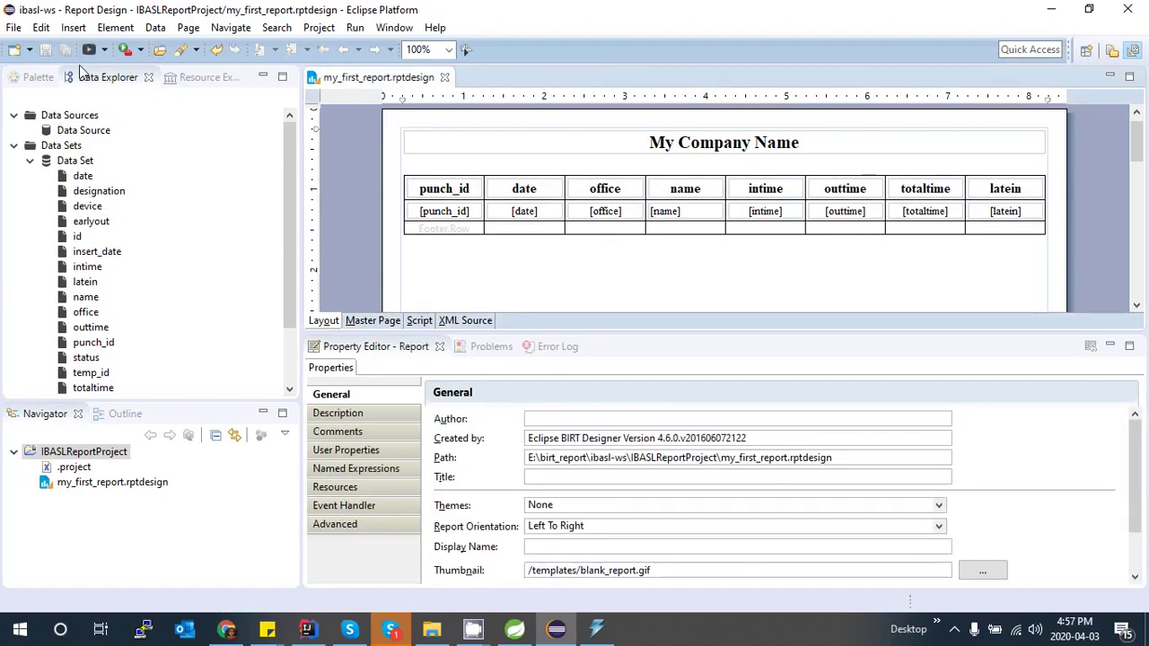
left_click(91, 51)
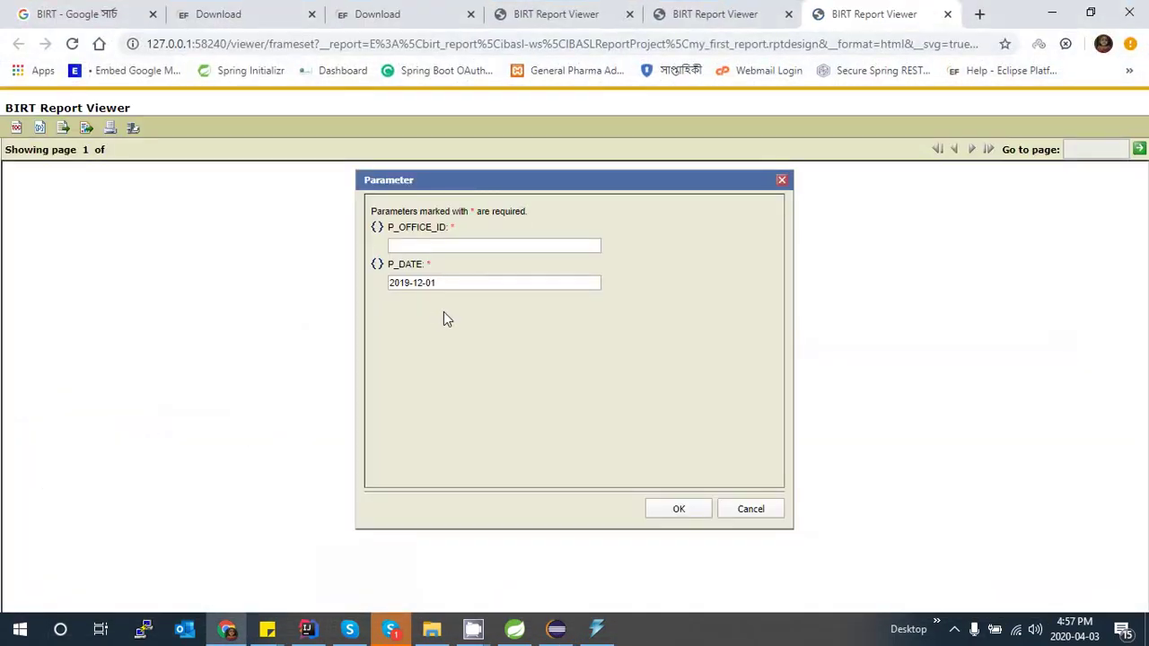
left_click(436, 246)
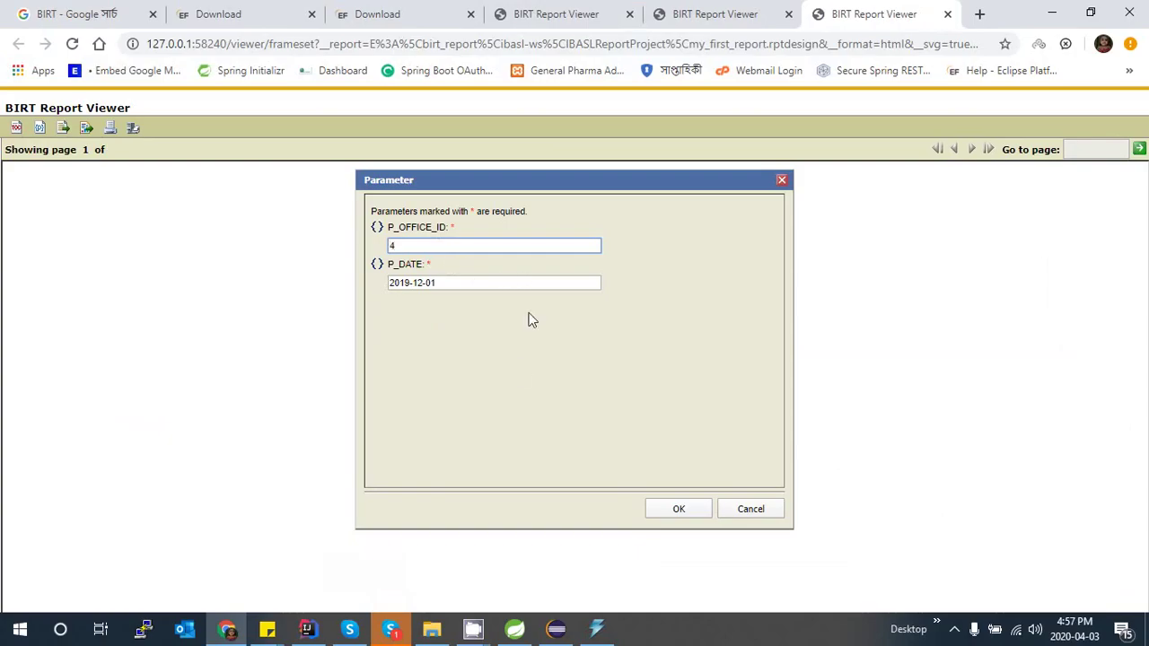
left_click(675, 508)
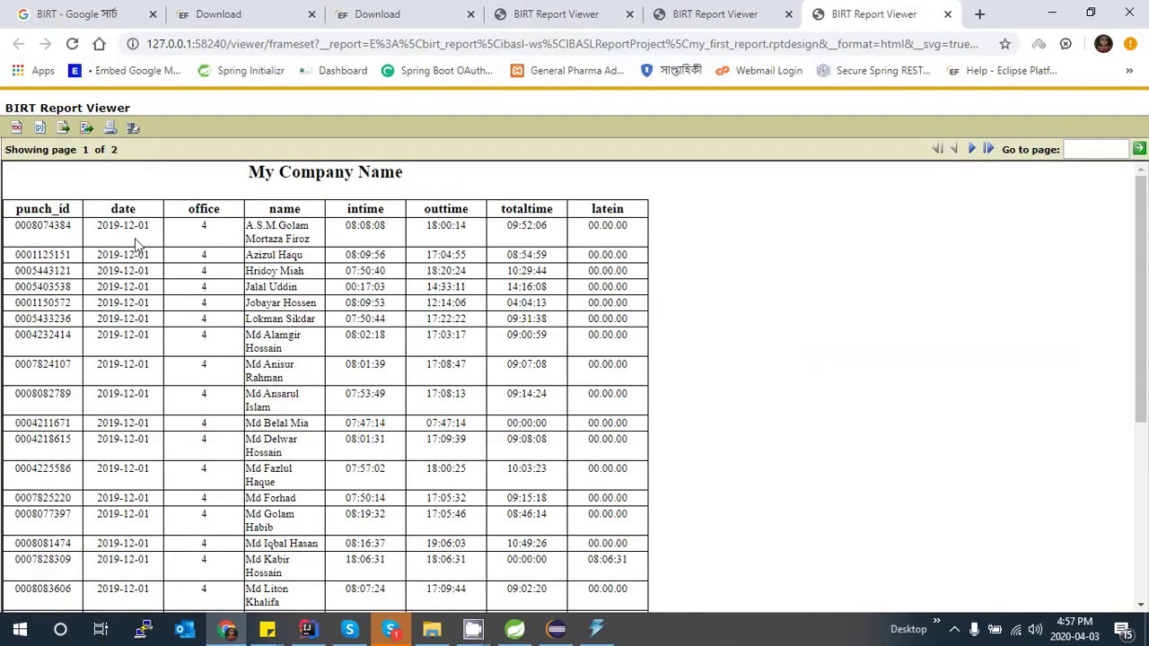
Examine the header formatting and column alignment in the report output, especially the name column, and return to the report design.
scroll(34, 256, "down", 3)
scroll(90, 256, "up", 3)
left_click_drag(205, 255, 309, 271)
left_click(267, 232)
left_click_drag(298, 231, 259, 228)
triple_click(248, 227)
left_click(287, 285)
left_click_drag(256, 335, 289, 335)
left_click(1051, 13)
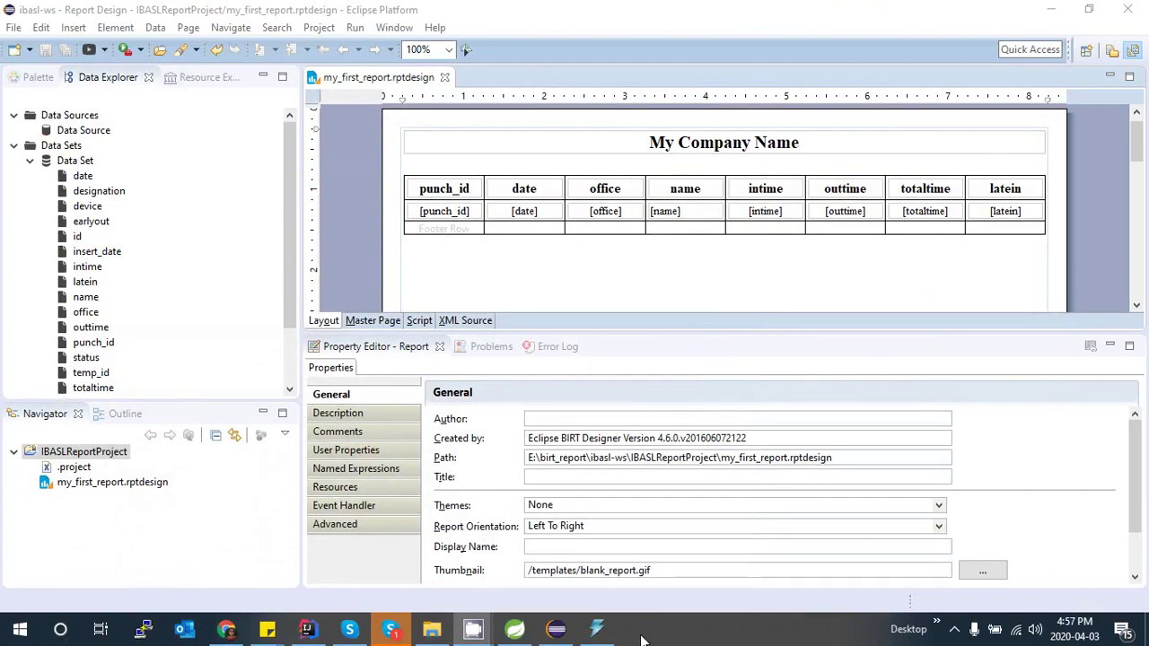
left_click(953, 631)
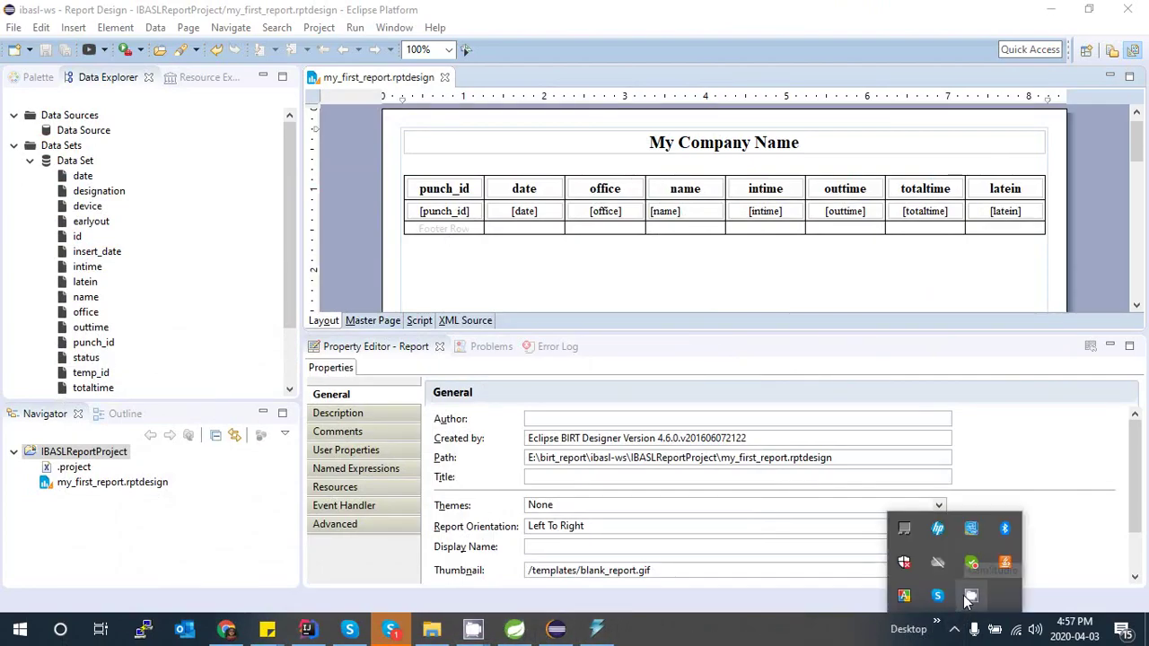
right_click(968, 600)
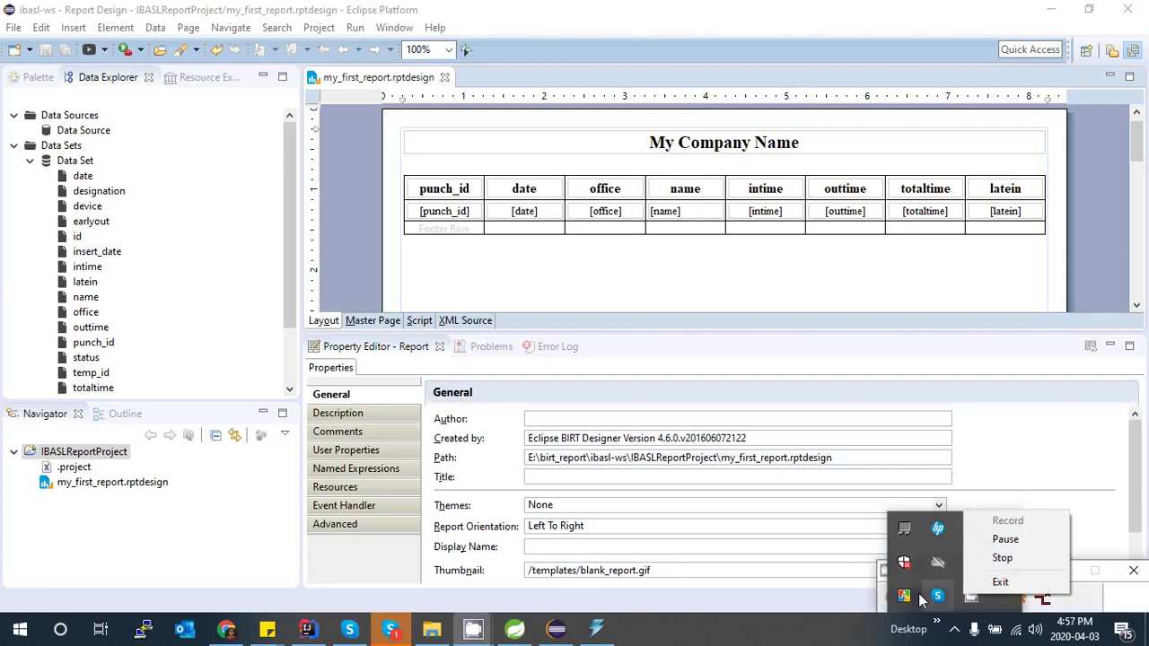
left_click(1086, 577)
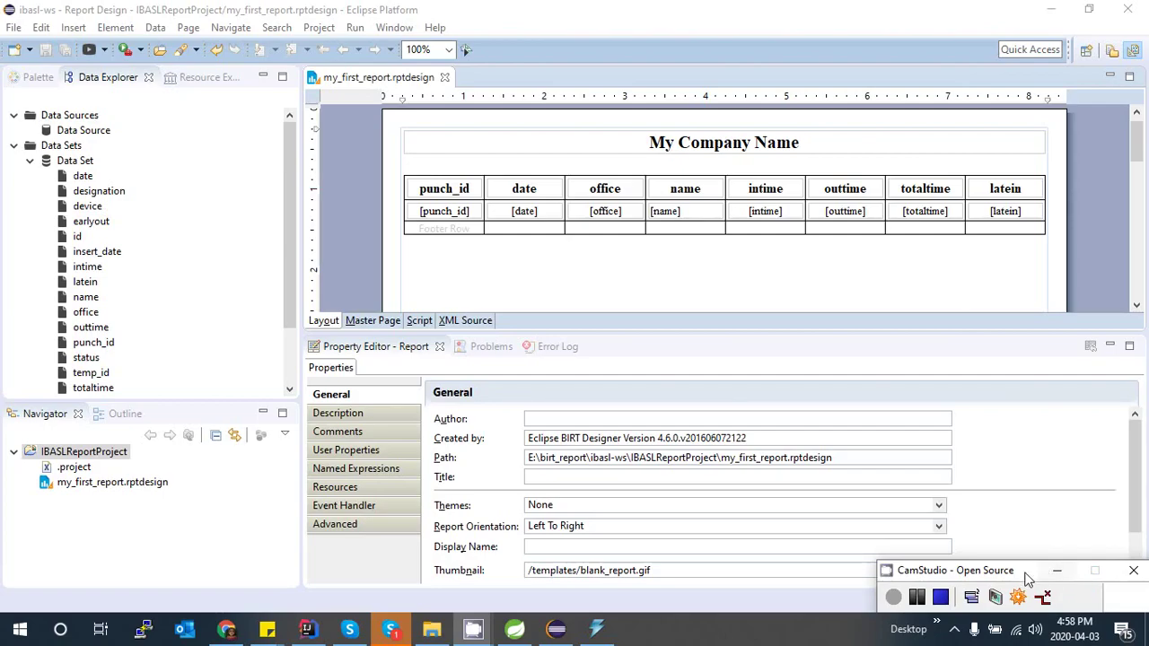
left_click_drag(1029, 572, 1030, 563)
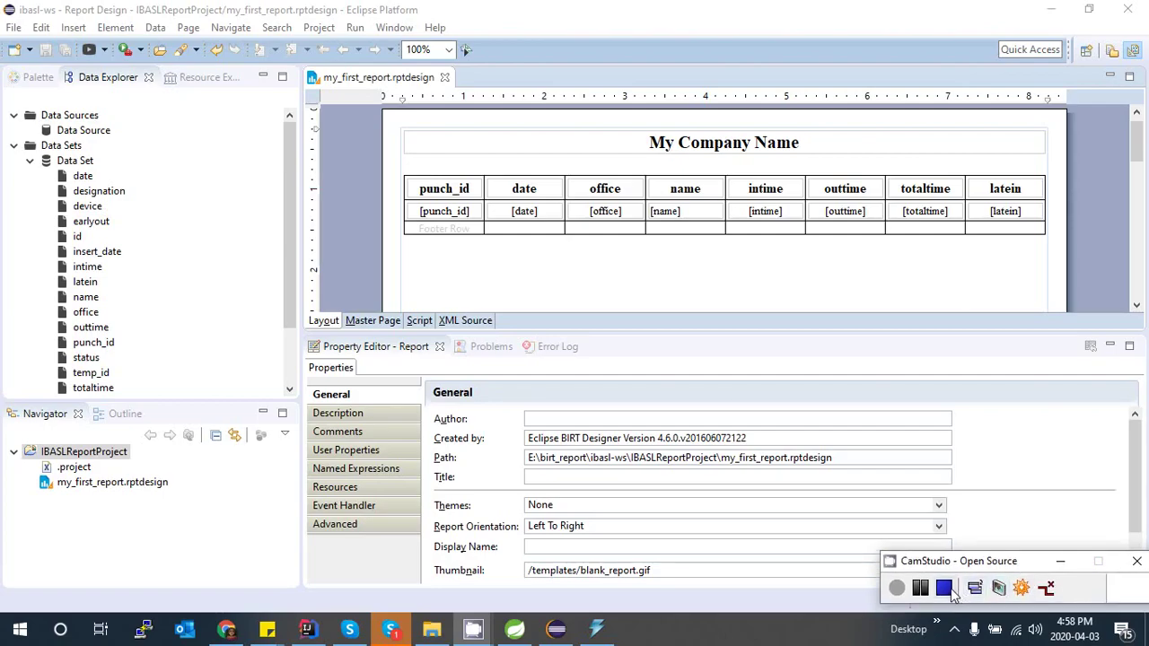